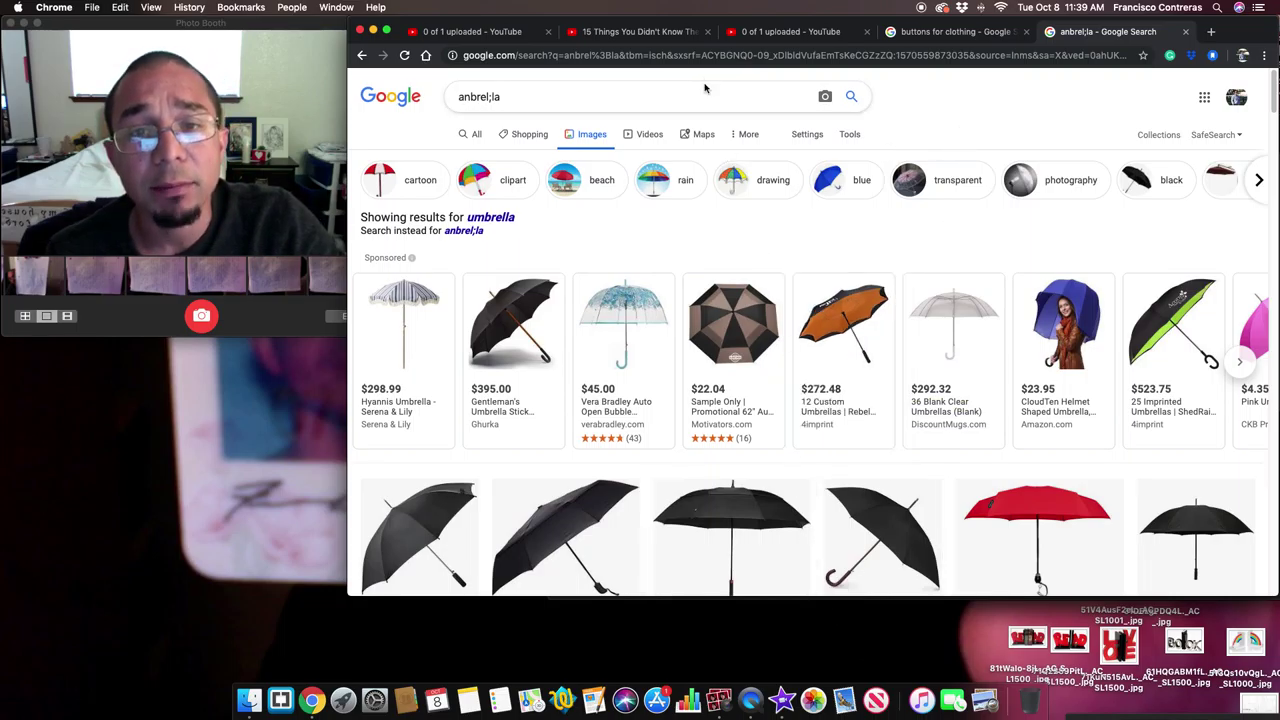
Browse the "buttons for clothing" image results and open the 123RF colorful sewing buttons frame in the preview.
{"action": "left_click", "coordinate": [948, 37]}
{"action": "scroll", "coordinate": [707, 431], "scroll_direction": "down", "scroll_amount": 5}
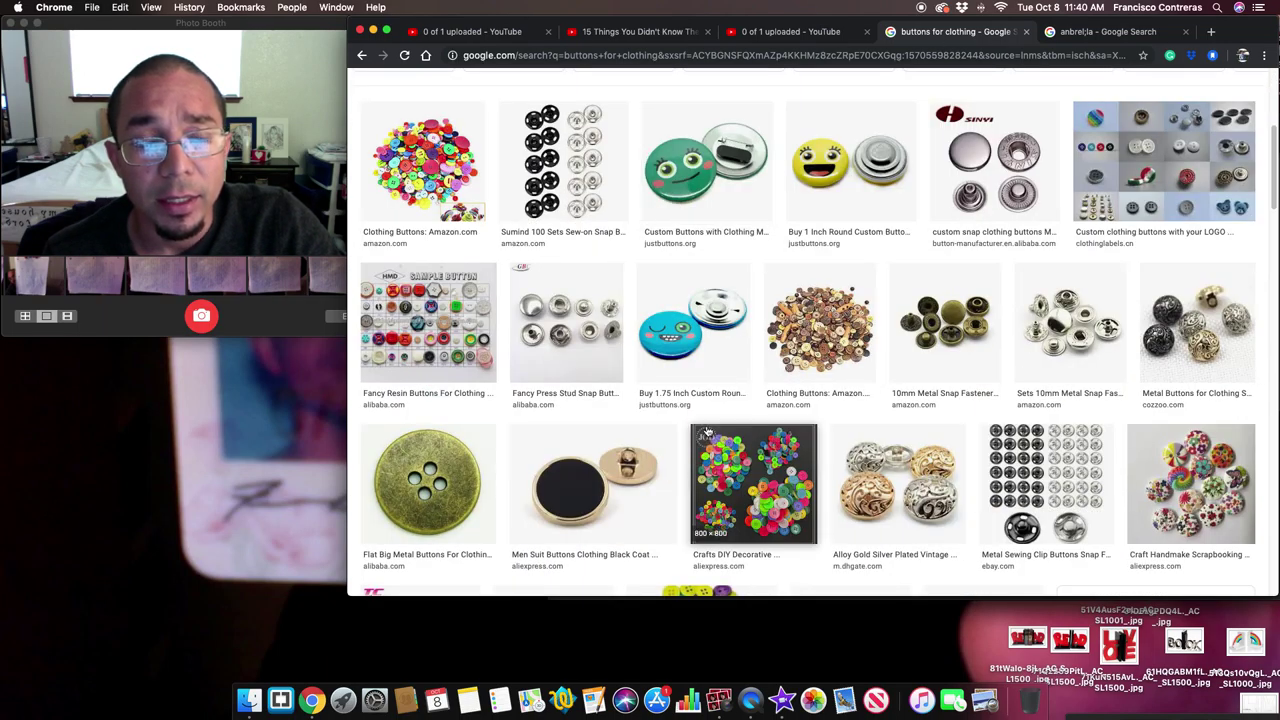
{"action": "scroll", "coordinate": [707, 431], "scroll_direction": "down", "scroll_amount": 3}
{"action": "scroll", "coordinate": [707, 431], "scroll_direction": "down", "scroll_amount": 3}
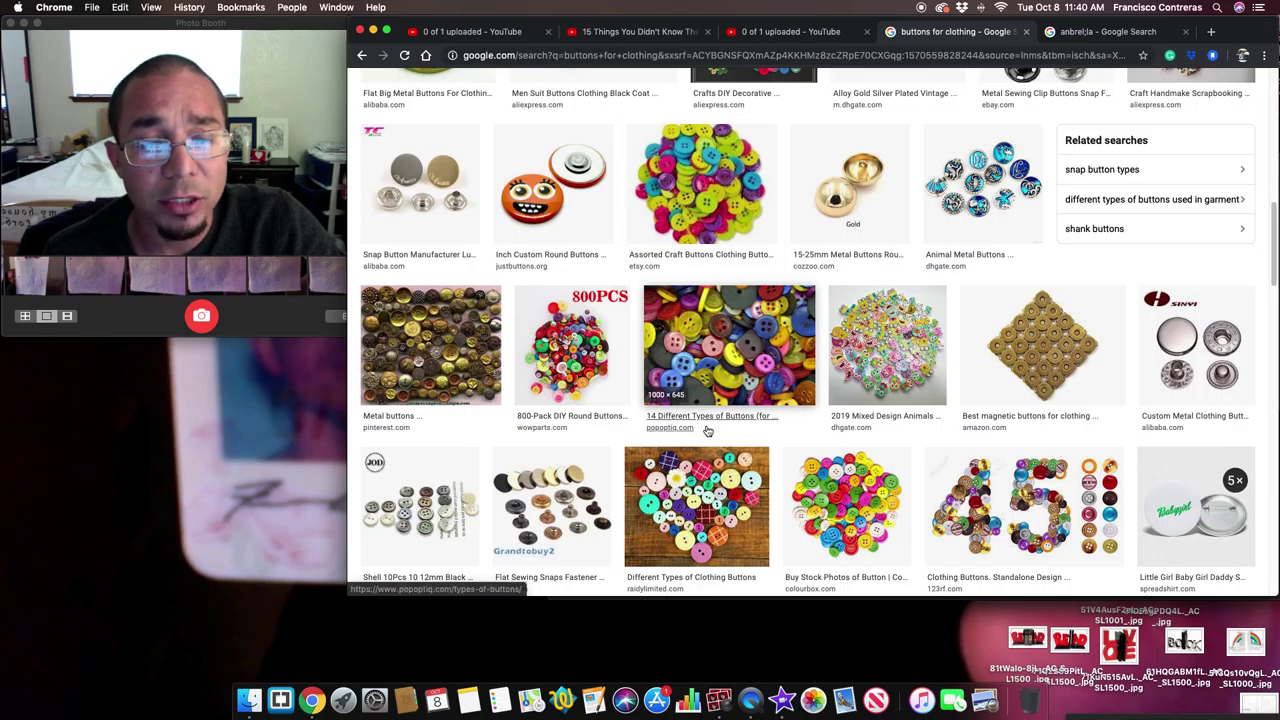
{"action": "scroll", "coordinate": [960, 432], "scroll_direction": "down", "scroll_amount": 3}
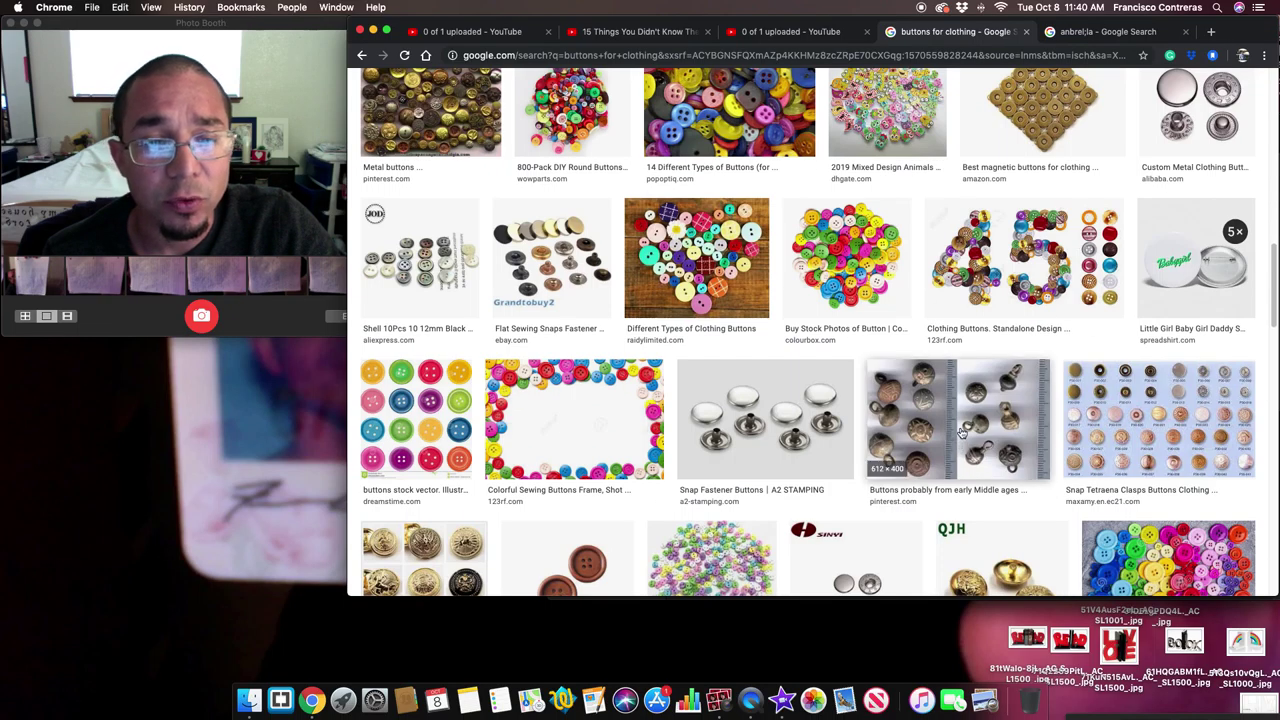
{"action": "left_click", "coordinate": [629, 423]}
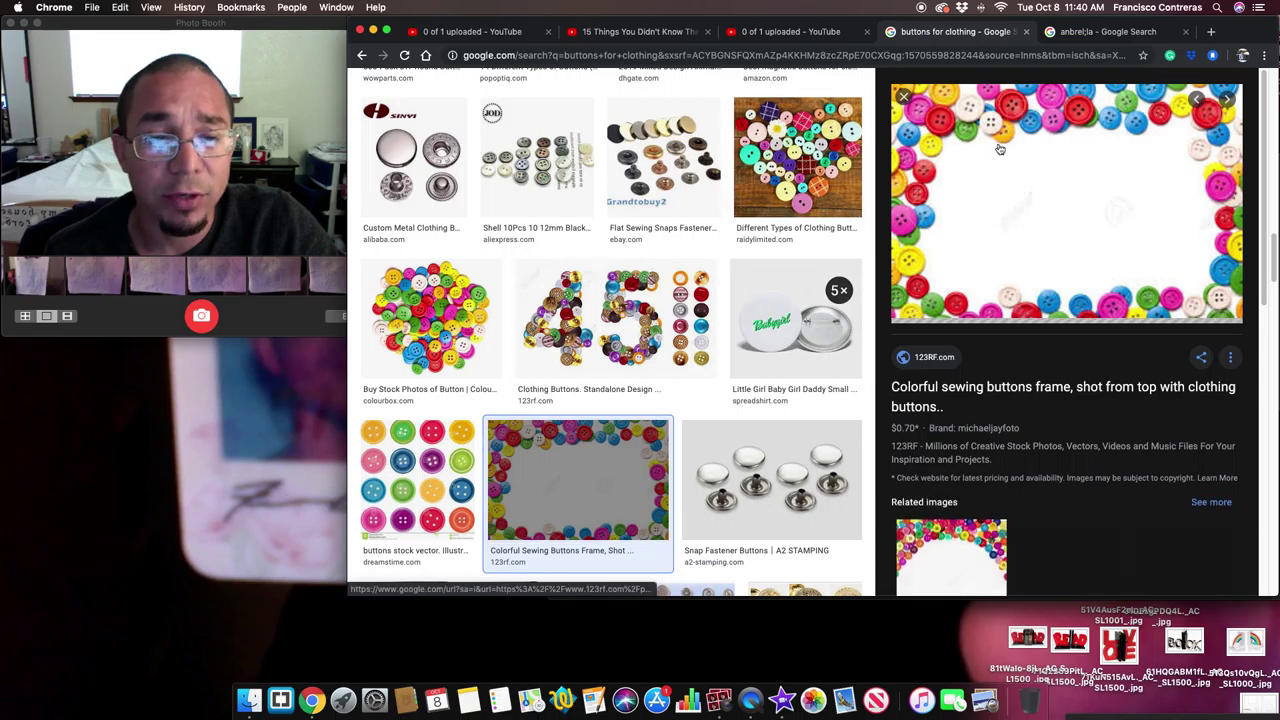
Save the sewing buttons frame image to the desktop and open it in Preview, placing its window beside the webcam view.
{"action": "left_click_drag", "start_coordinate": [987, 204], "coordinate": [185, 485]}
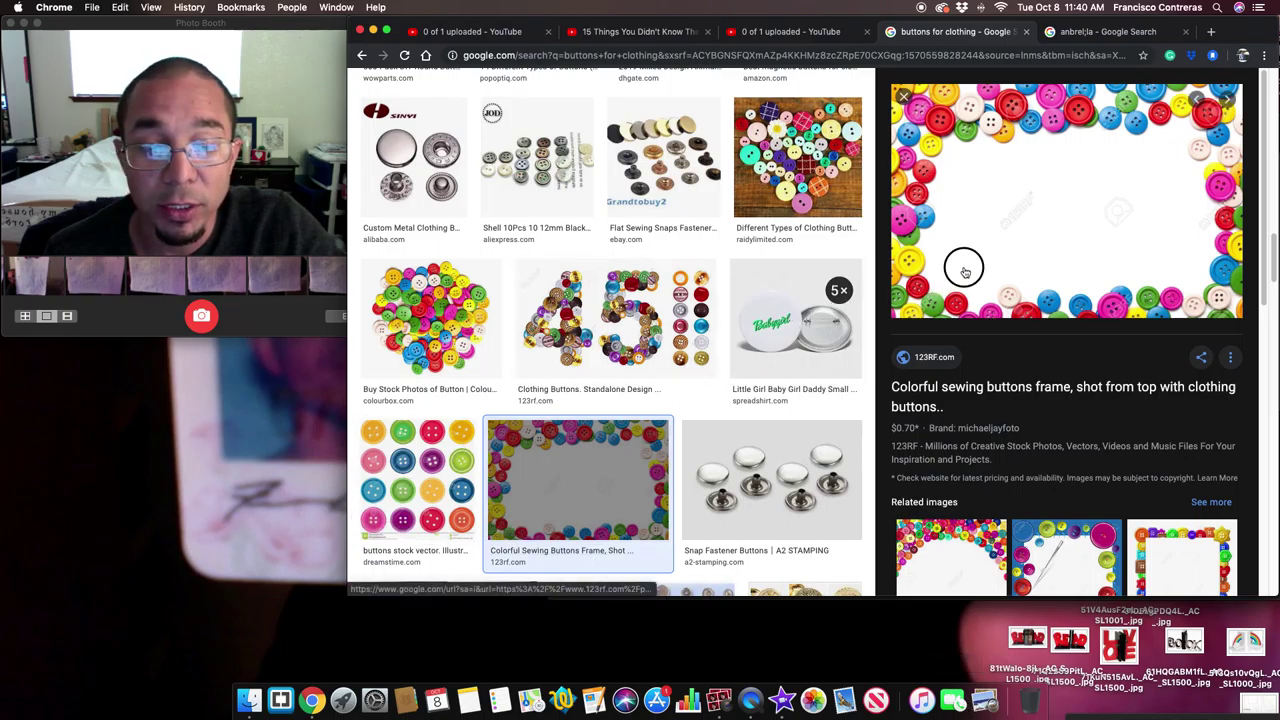
{"action": "left_click_drag", "start_coordinate": [960, 266], "coordinate": [176, 478]}
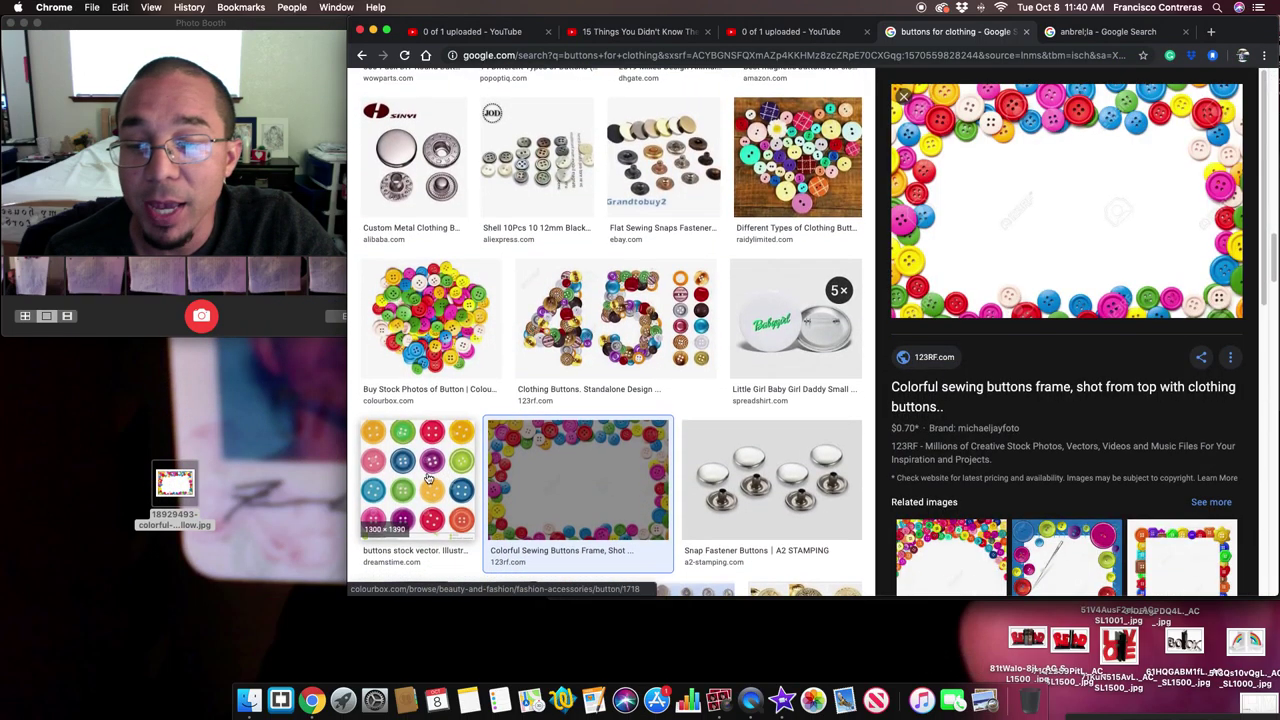
{"action": "left_click", "coordinate": [188, 485]}
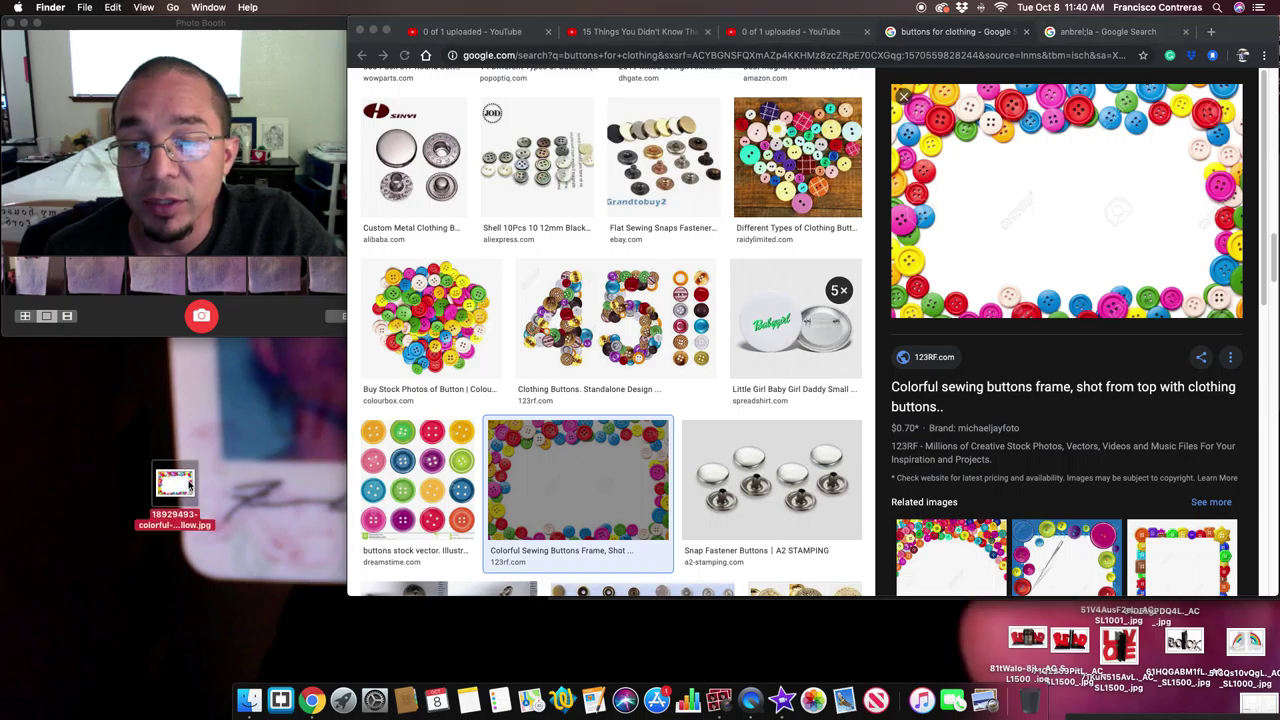
{"action": "double_click", "coordinate": [176, 484]}
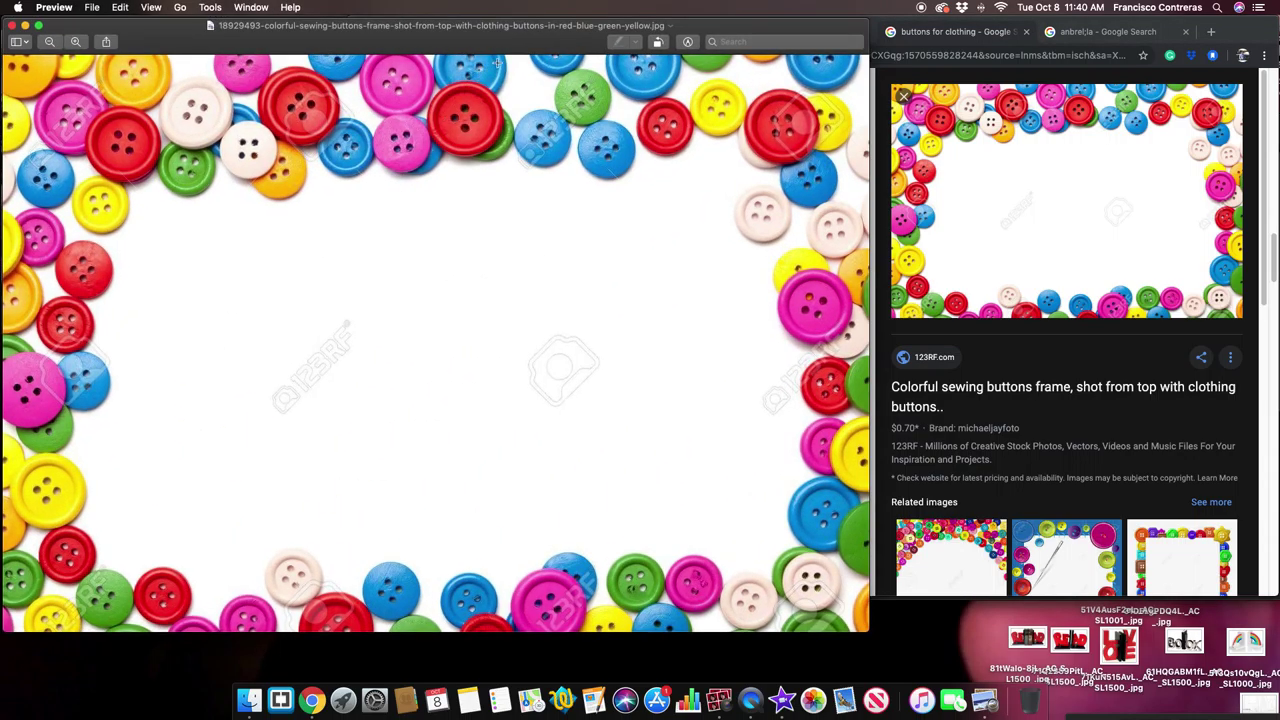
{"action": "left_click_drag", "start_coordinate": [489, 27], "coordinate": [834, 28]}
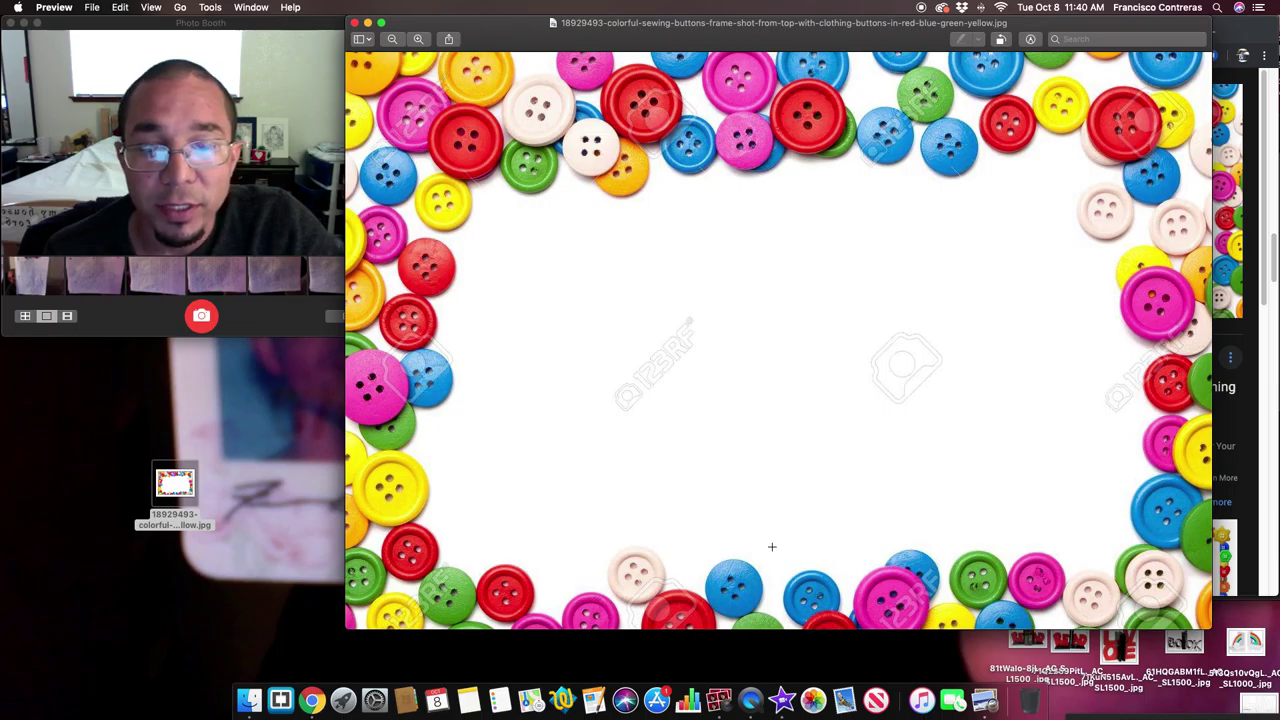
Draw a magenta outlined circle with the markup tools in the image's white area and move it slightly lower.
{"action": "left_click", "coordinate": [1031, 40]}
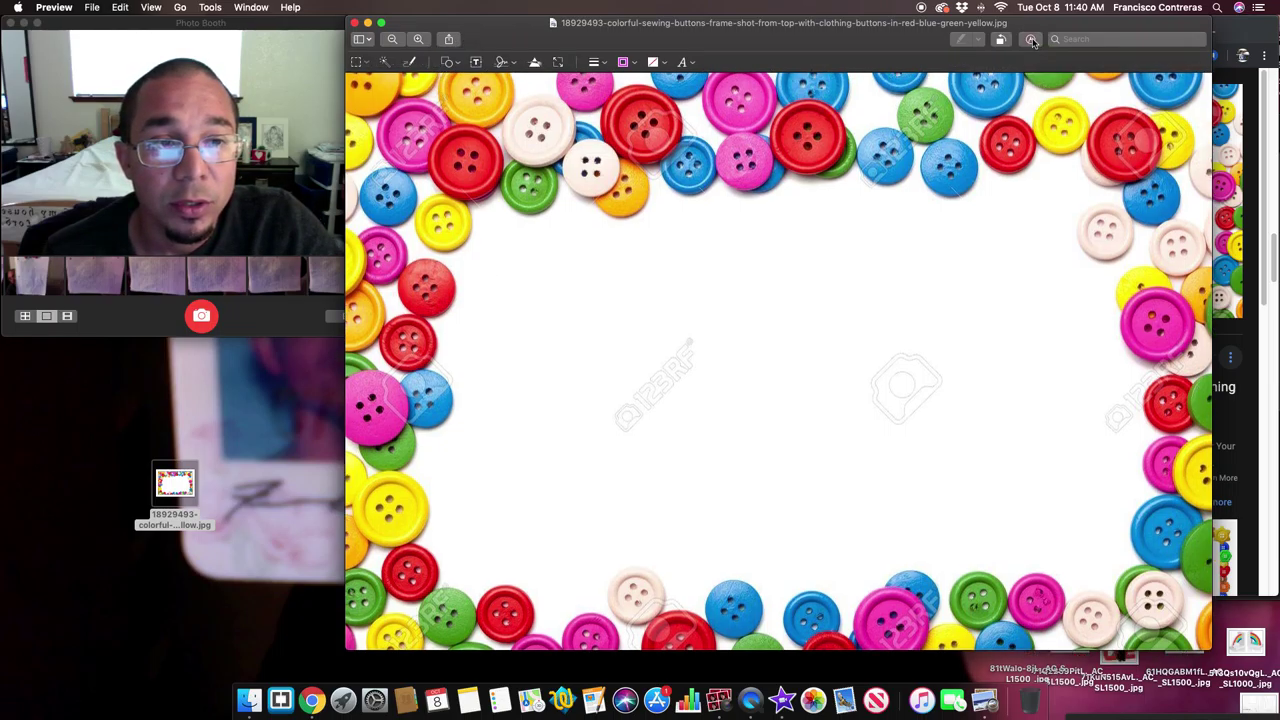
{"action": "left_click", "coordinate": [449, 63]}
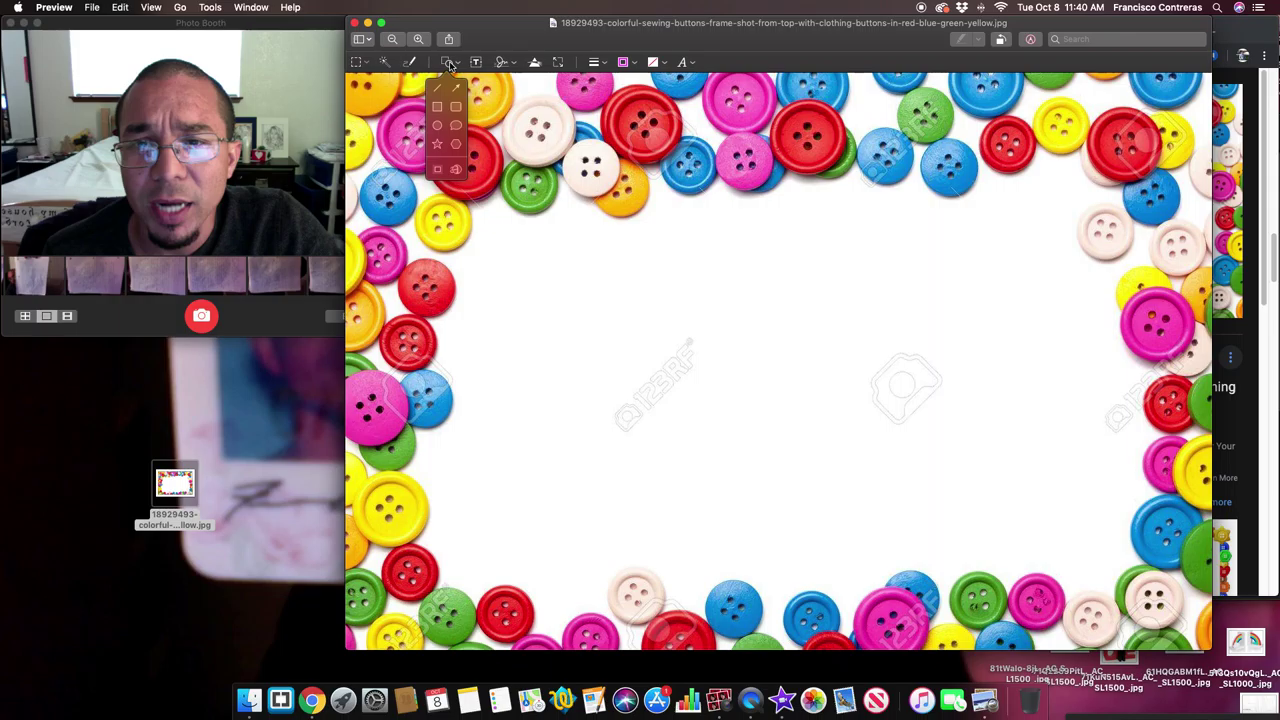
{"action": "left_click", "coordinate": [442, 128]}
{"action": "left_click_drag", "start_coordinate": [781, 314], "coordinate": [781, 275]}
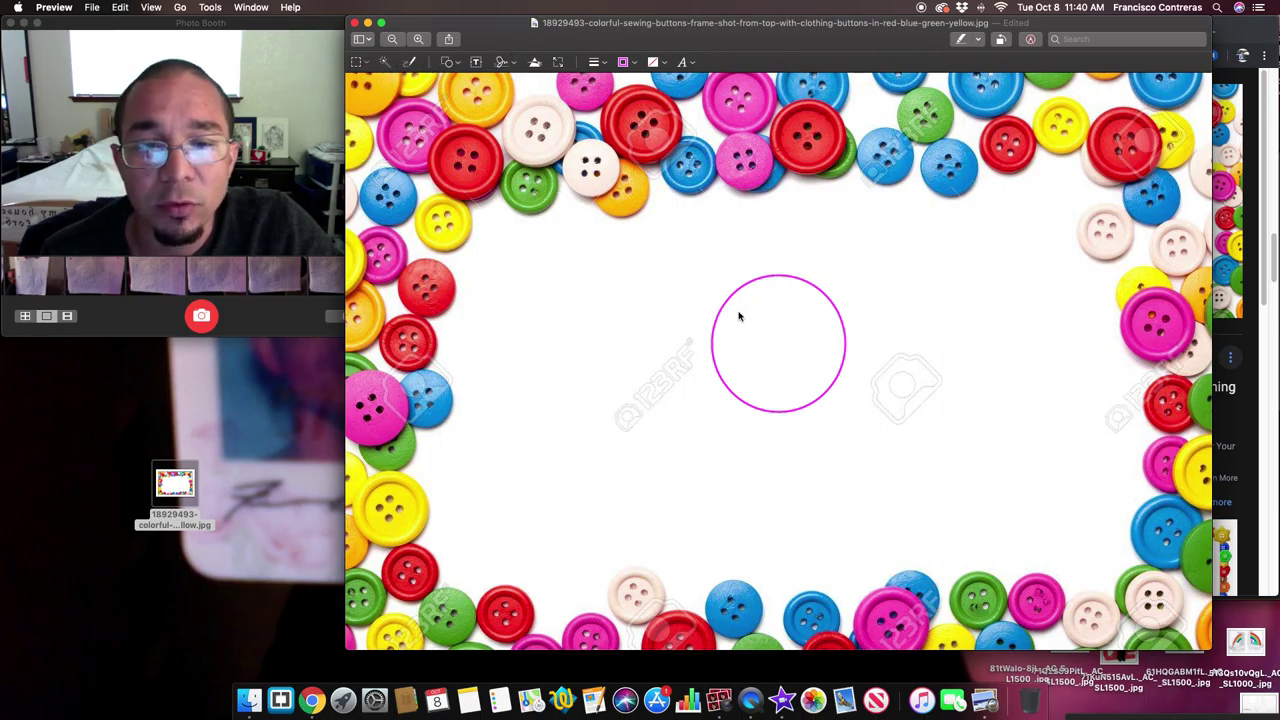
{"action": "left_click_drag", "start_coordinate": [728, 306], "coordinate": [731, 345]}
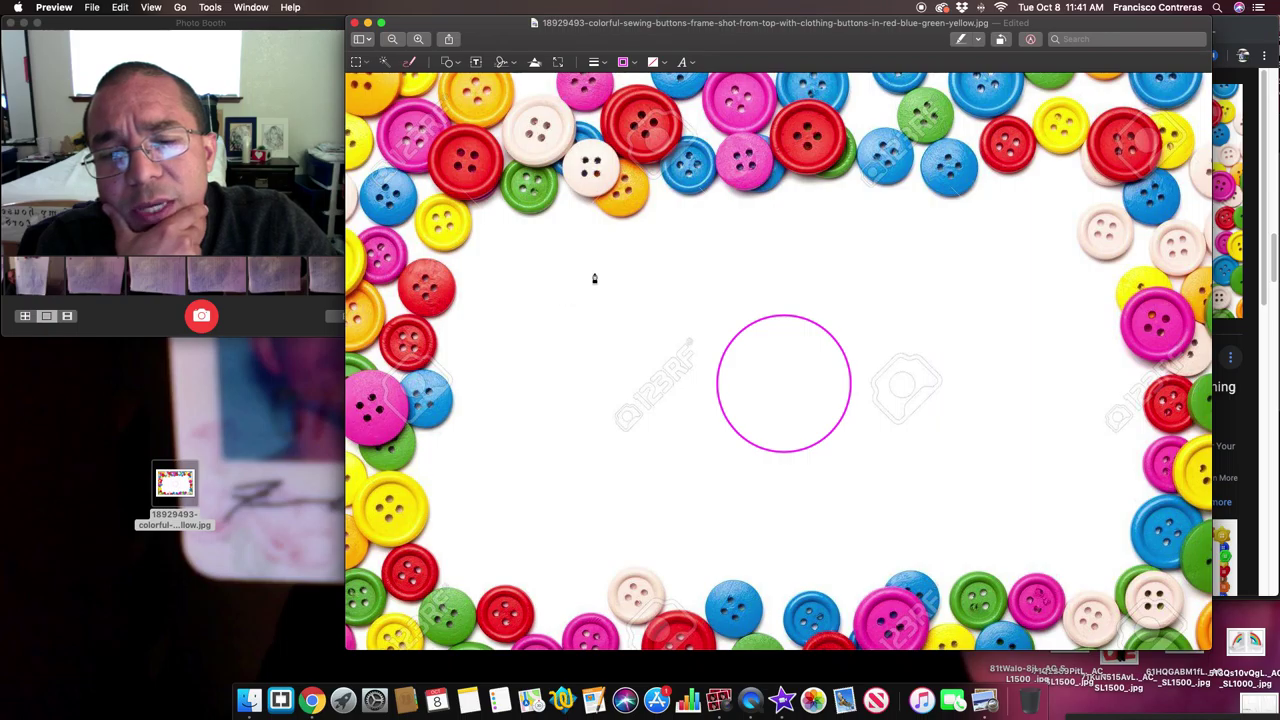
Sketch two small rectangles in the white area up and left of the circle, each with a thin arm reaching toward the other.
{"action": "mouse_move", "coordinate": [595, 271]}
{"action": "left_mouse_down"}
{"action": "mouse_move", "coordinate": [595, 288]}
{"action": "mouse_move", "coordinate": [531, 289]}
{"action": "mouse_move", "coordinate": [534, 266]}
{"action": "mouse_move", "coordinate": [649, 291]}
{"action": "mouse_move", "coordinate": [602, 291]}
{"action": "left_mouse_up"}
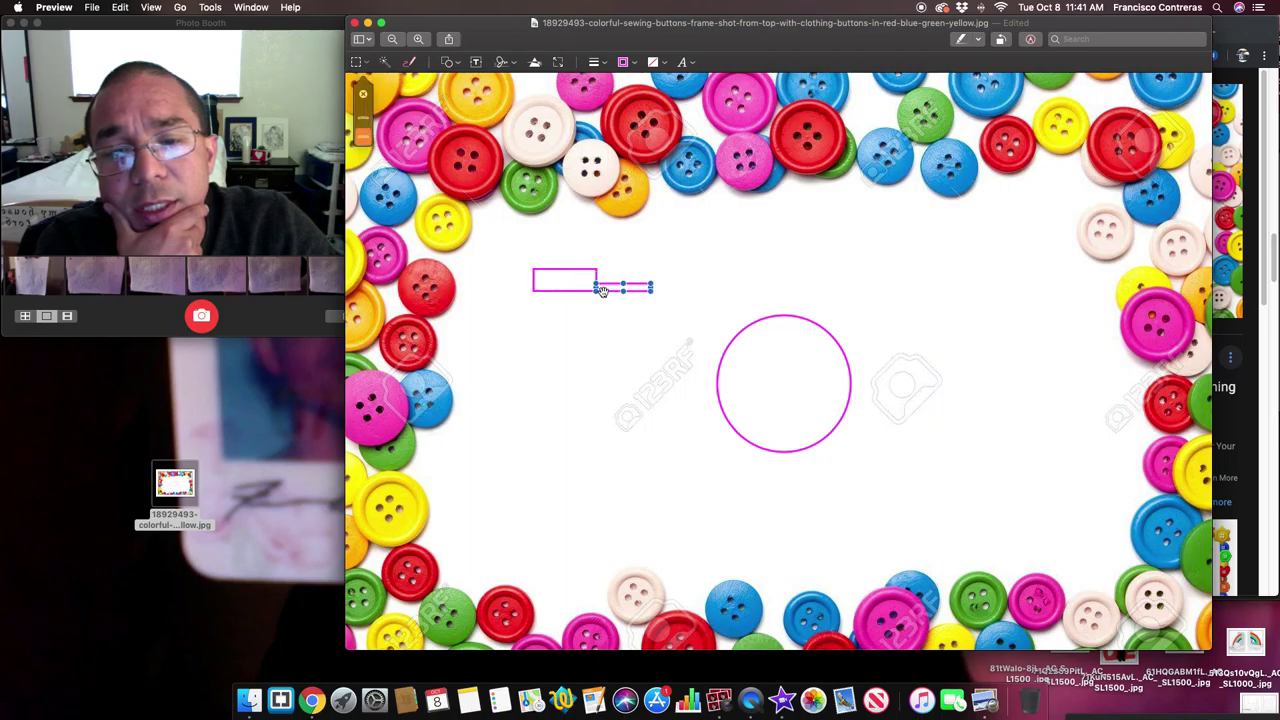
{"action": "left_click", "coordinate": [603, 283]}
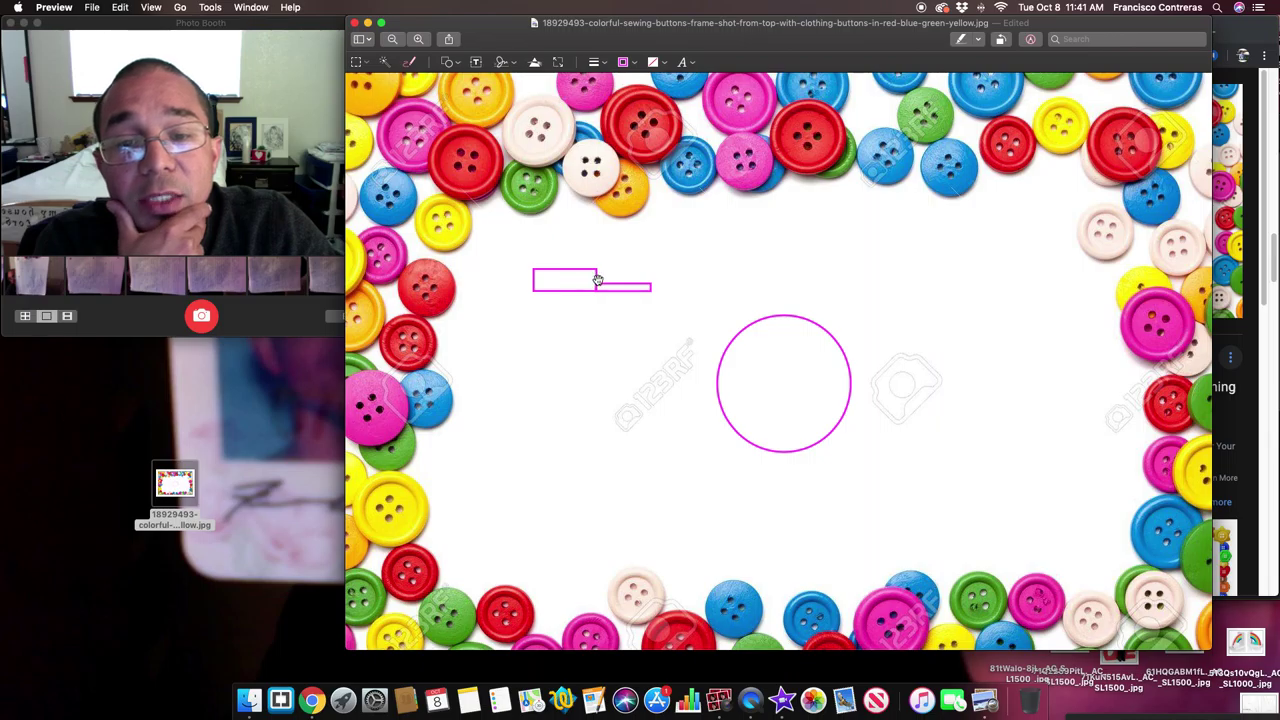
{"action": "mouse_move", "coordinate": [603, 272]}
{"action": "left_mouse_down"}
{"action": "mouse_move", "coordinate": [654, 277]}
{"action": "mouse_move", "coordinate": [604, 268]}
{"action": "left_mouse_up"}
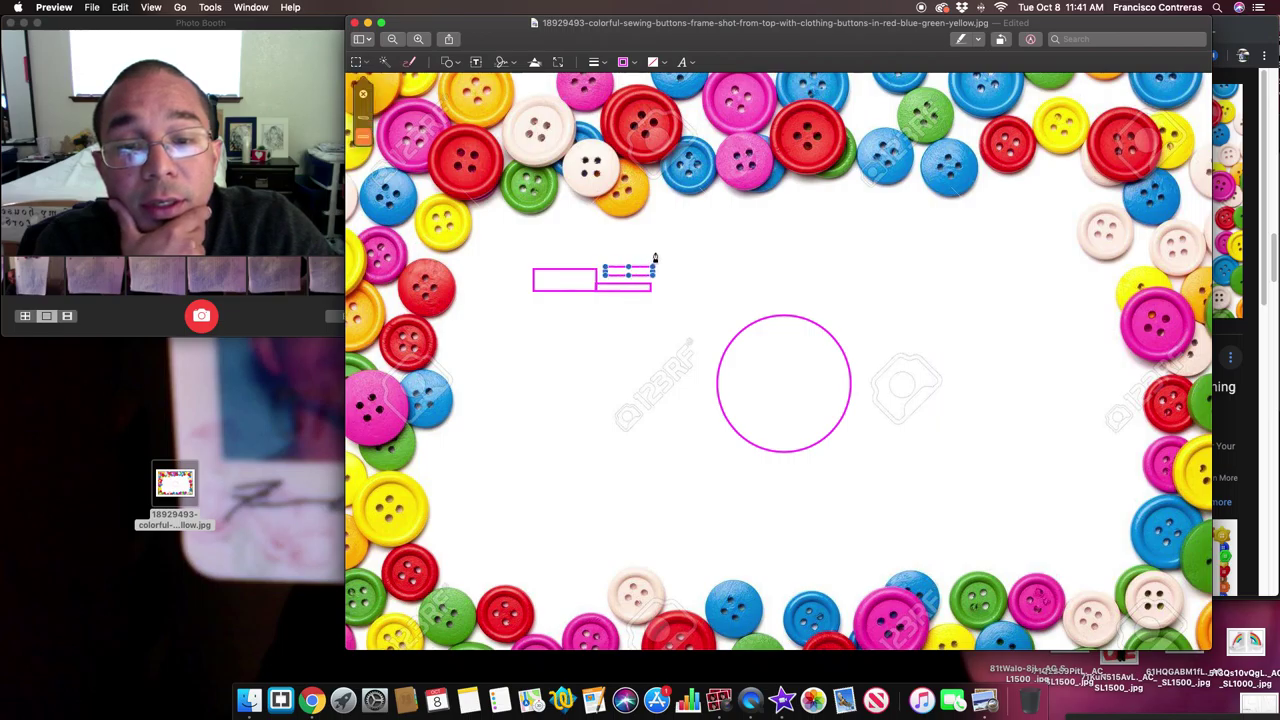
{"action": "mouse_move", "coordinate": [655, 258]}
{"action": "left_mouse_down"}
{"action": "mouse_move", "coordinate": [655, 278]}
{"action": "mouse_move", "coordinate": [709, 277]}
{"action": "mouse_move", "coordinate": [711, 257]}
{"action": "mouse_move", "coordinate": [656, 256]}
{"action": "left_mouse_up"}
{"action": "left_click", "coordinate": [627, 236]}
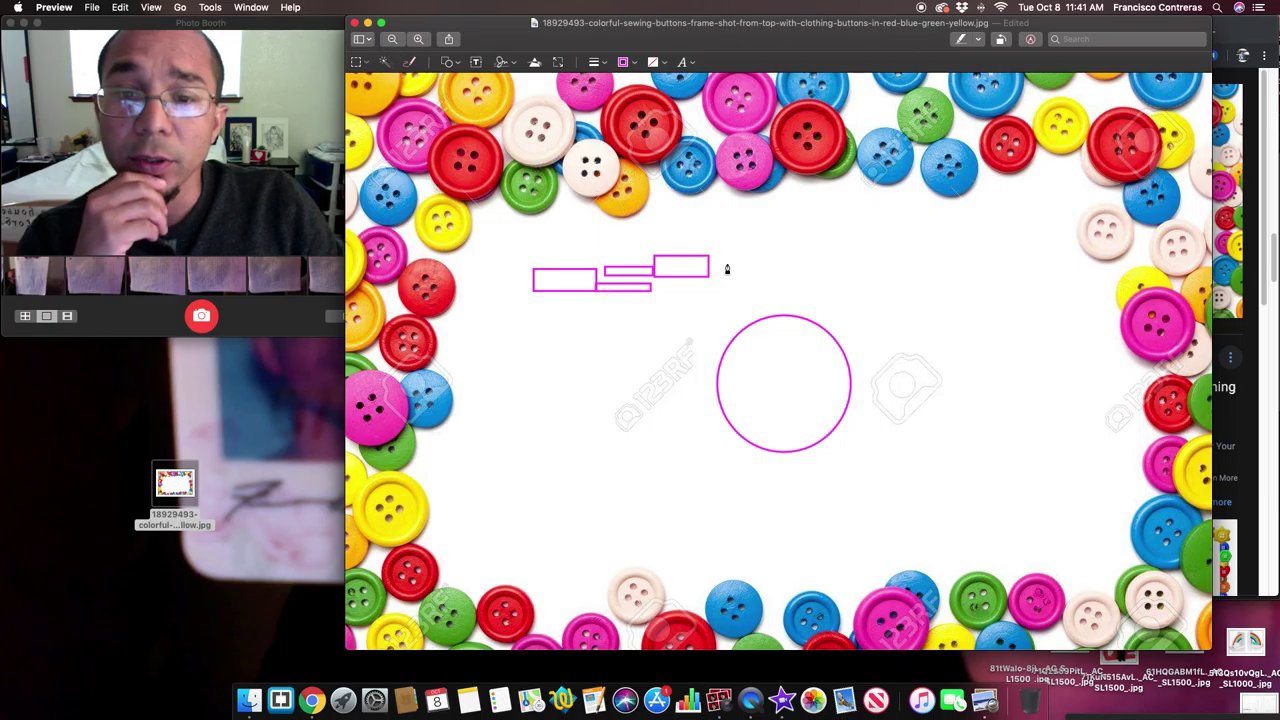
Reposition the second rectangle and its thin arm to demonstrate the interlocking fit, and close the image window.
{"action": "left_click_drag", "start_coordinate": [700, 259], "coordinate": [701, 268]}
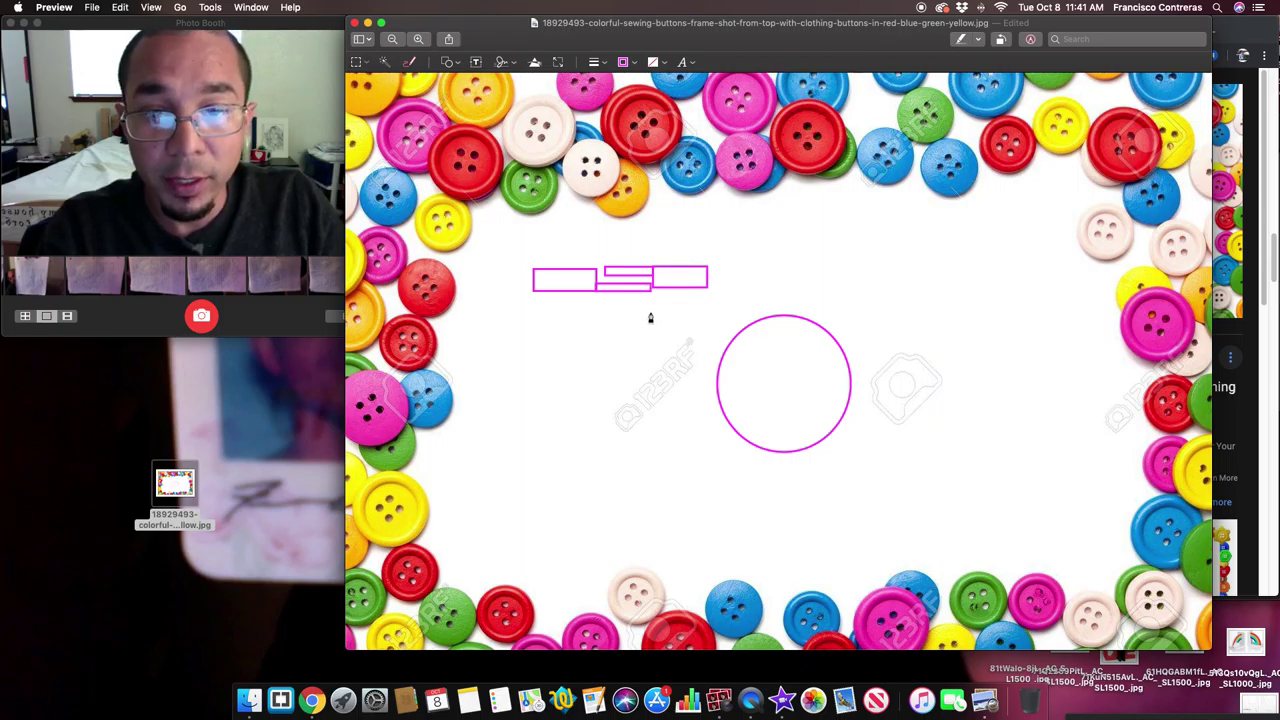
{"action": "left_click", "coordinate": [655, 271]}
{"action": "left_click_drag", "start_coordinate": [655, 271], "coordinate": [650, 270]}
{"action": "left_click", "coordinate": [648, 270]}
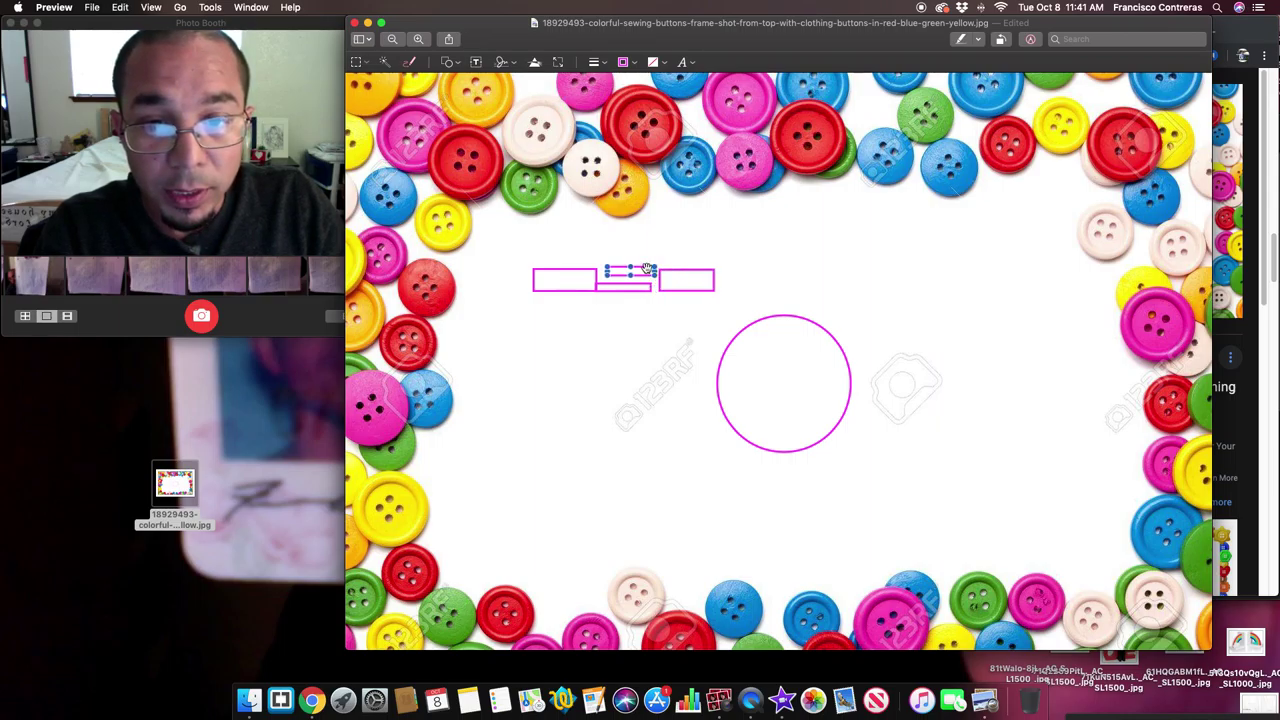
{"action": "left_click", "coordinate": [678, 291]}
{"action": "left_click_drag", "start_coordinate": [678, 291], "coordinate": [677, 287]}
{"action": "left_click", "coordinate": [678, 294]}
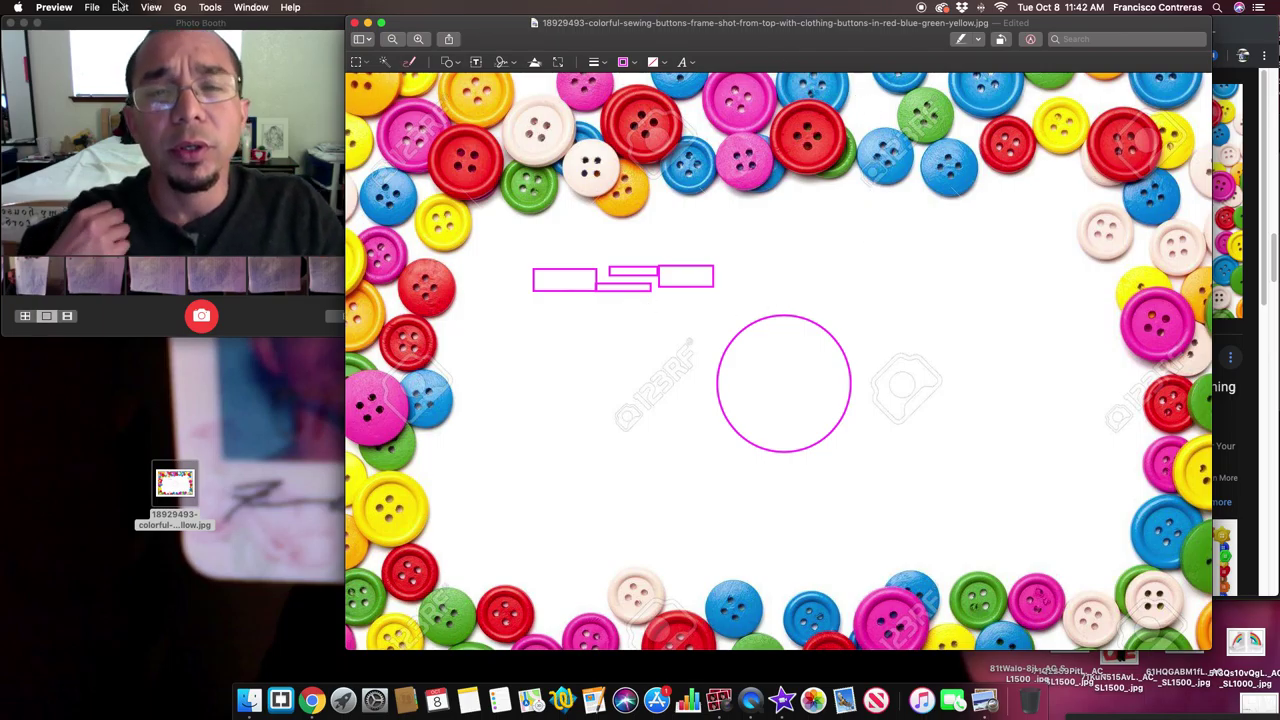
{"action": "left_click", "coordinate": [354, 22]}
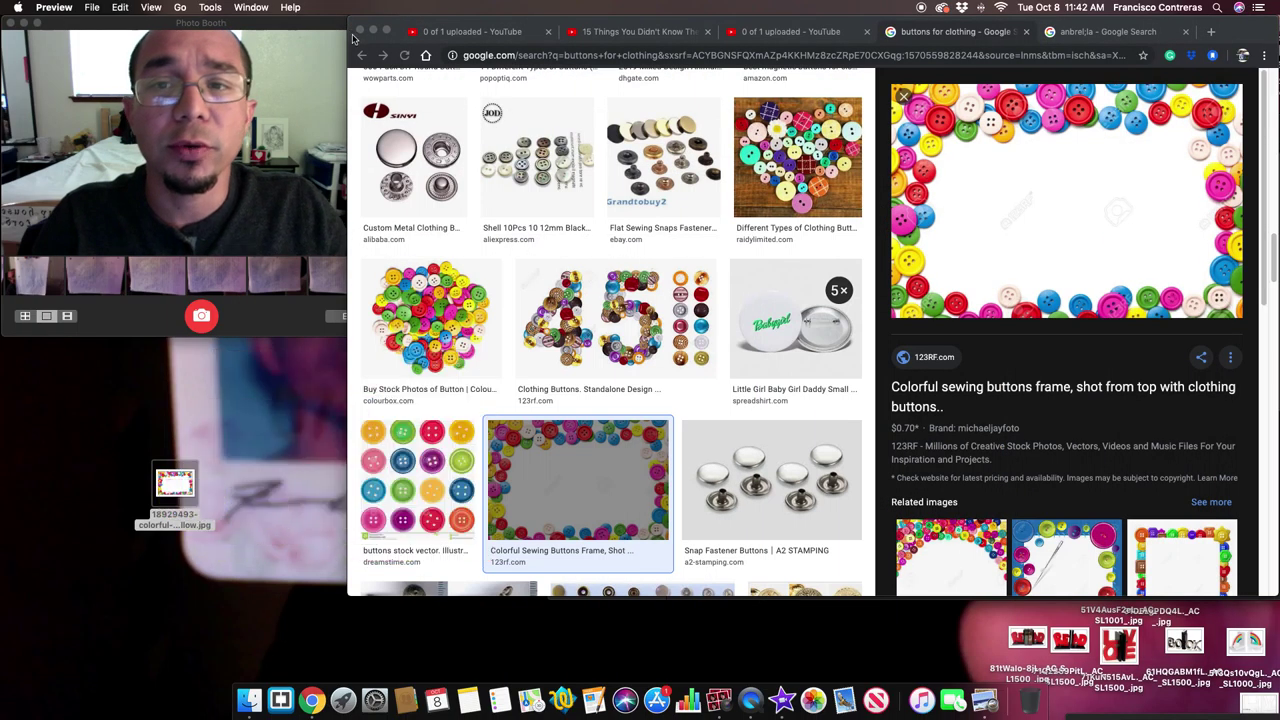
Search Google for "pattern interlocking" in a new browser tab and look through the image results.
{"action": "left_click", "coordinate": [1180, 34]}
{"action": "left_click", "coordinate": [1211, 32]}
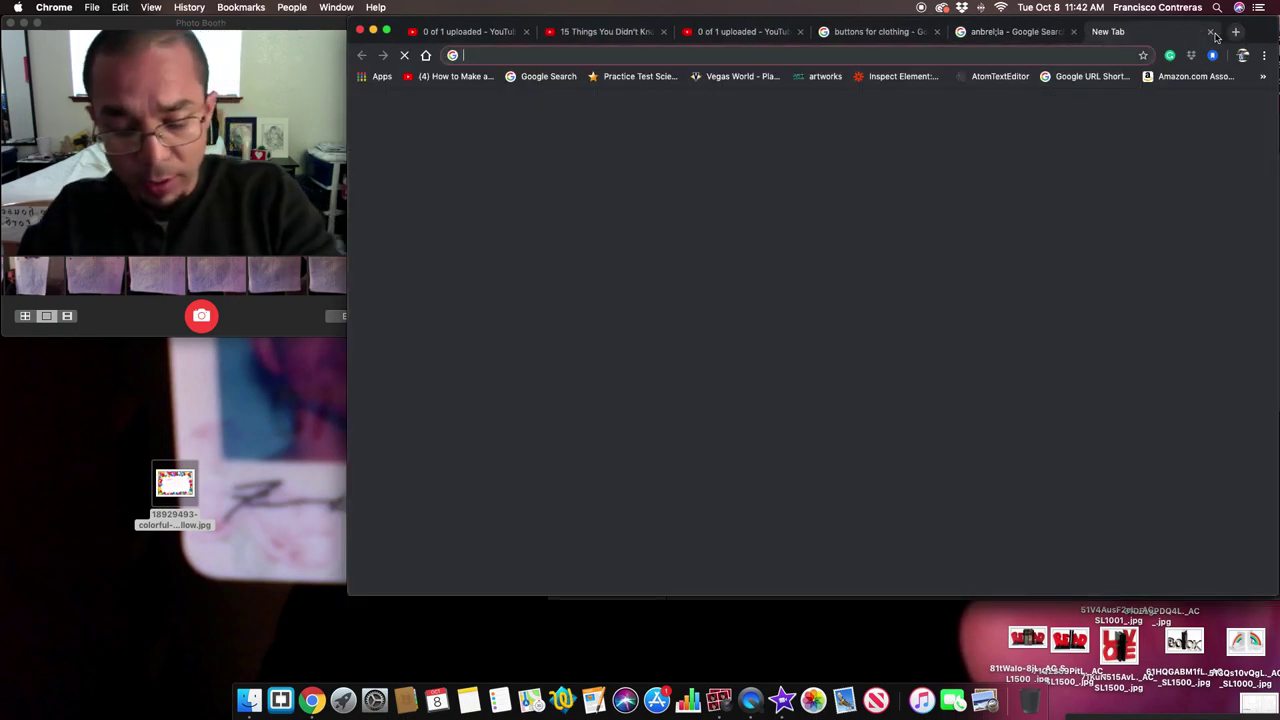
{"action": "type", "text": "pattern interlockion"}
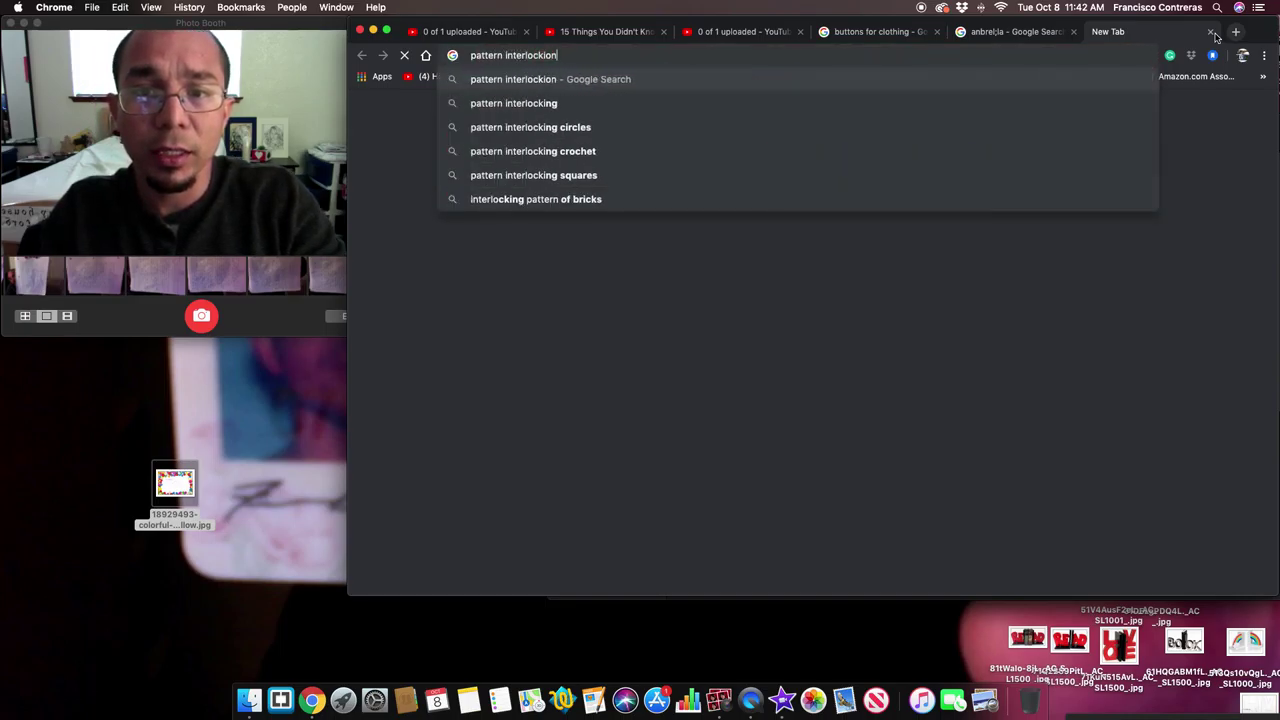
{"action": "type", "text": "g"}
{"action": "key", "text": "Return"}
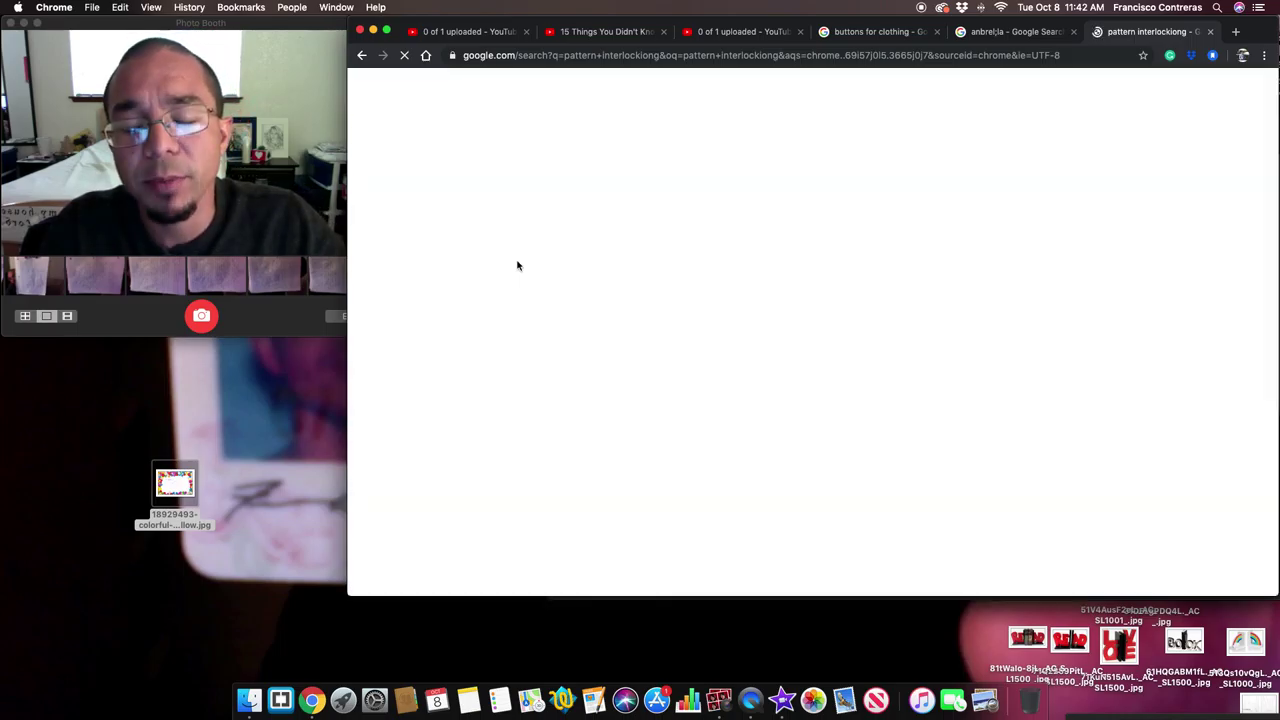
{"action": "left_click", "coordinate": [597, 138]}
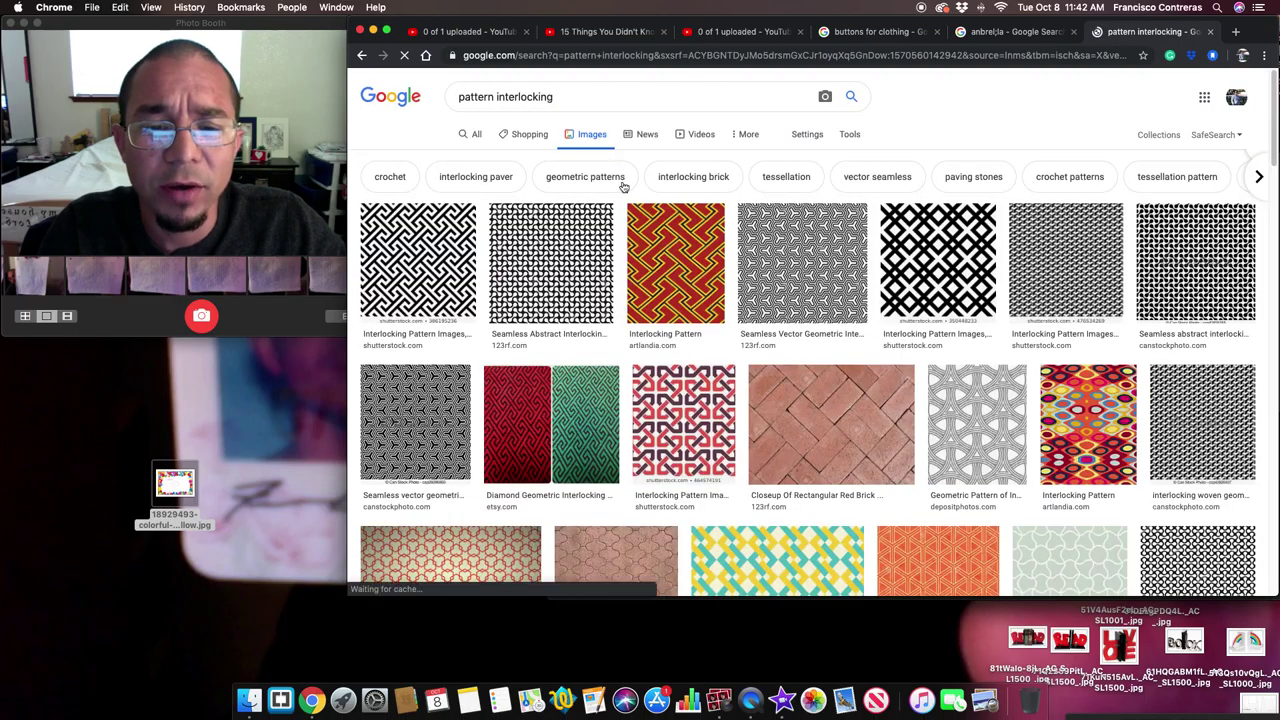
{"action": "scroll", "coordinate": [603, 140], "scroll_direction": "down", "scroll_amount": 10}
{"action": "scroll", "coordinate": [603, 130], "scroll_direction": "up", "scroll_amount": 10}
Refine the image search to "pattern interlocking for plastics".
{"action": "left_click", "coordinate": [605, 97]}
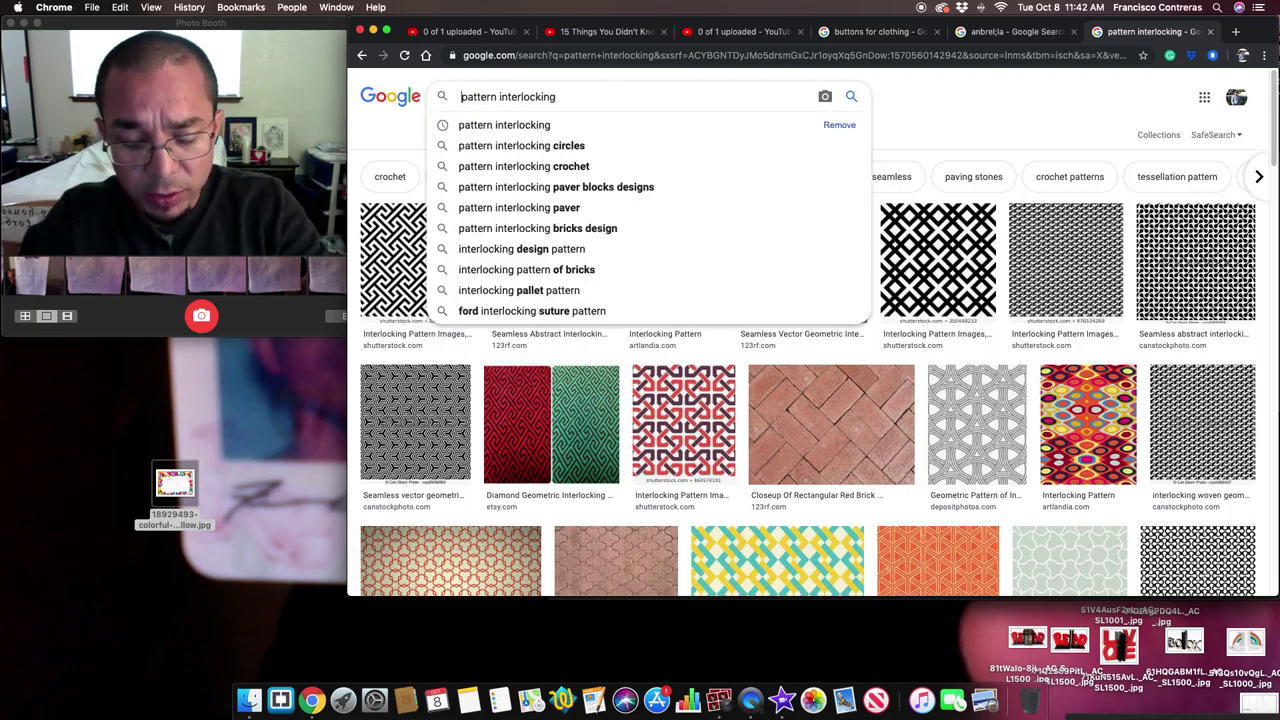
{"action": "key", "text": "super+Left"}
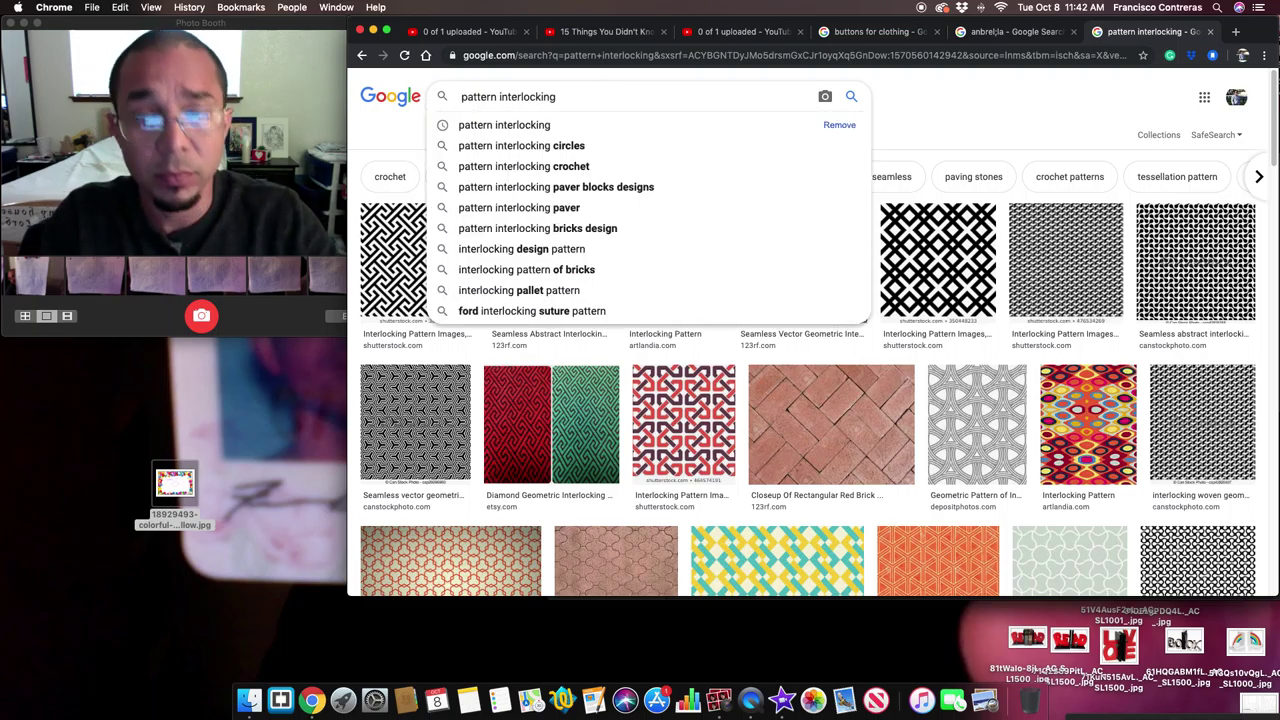
{"action": "left_click", "coordinate": [655, 96]}
{"action": "type", "text": "for pla"}
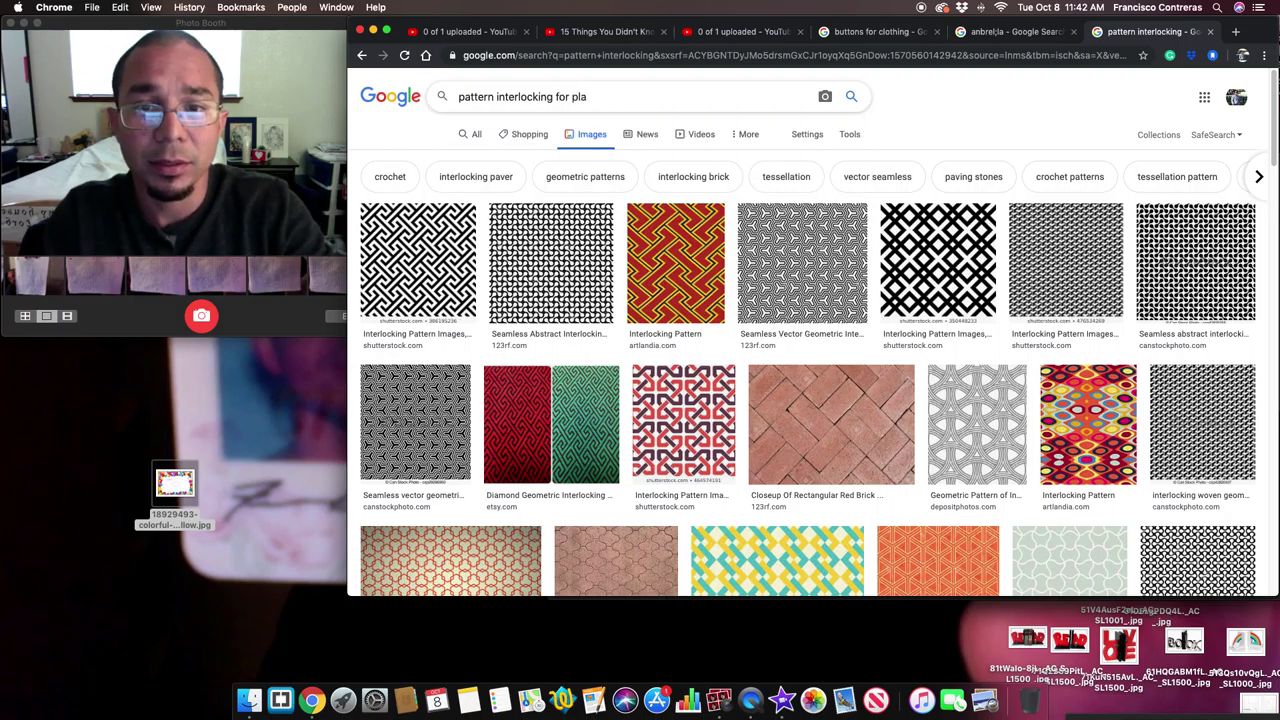
{"action": "type", "text": "stics"}
{"action": "key", "text": "Return"}
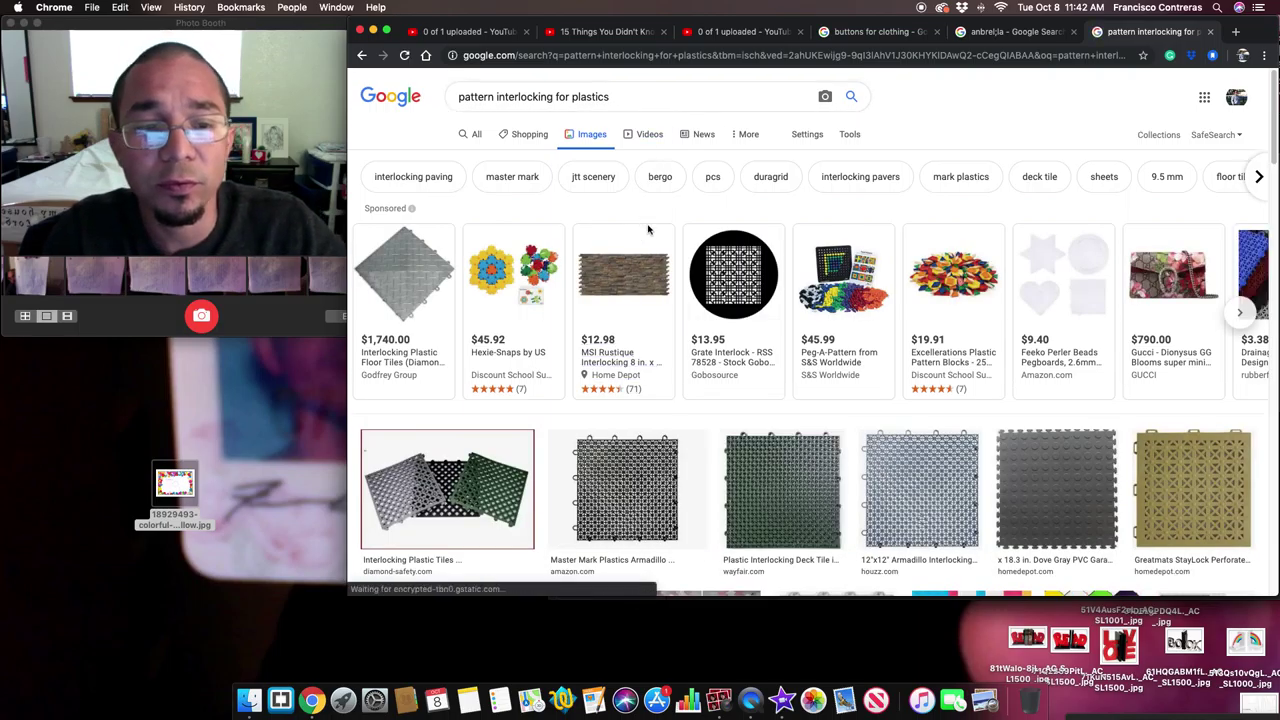
Examine the interlocking plastic image results, including a preview of the four-colored modular floor tile from Global Sources.
{"action": "mouse_move", "coordinate": [656, 260]}
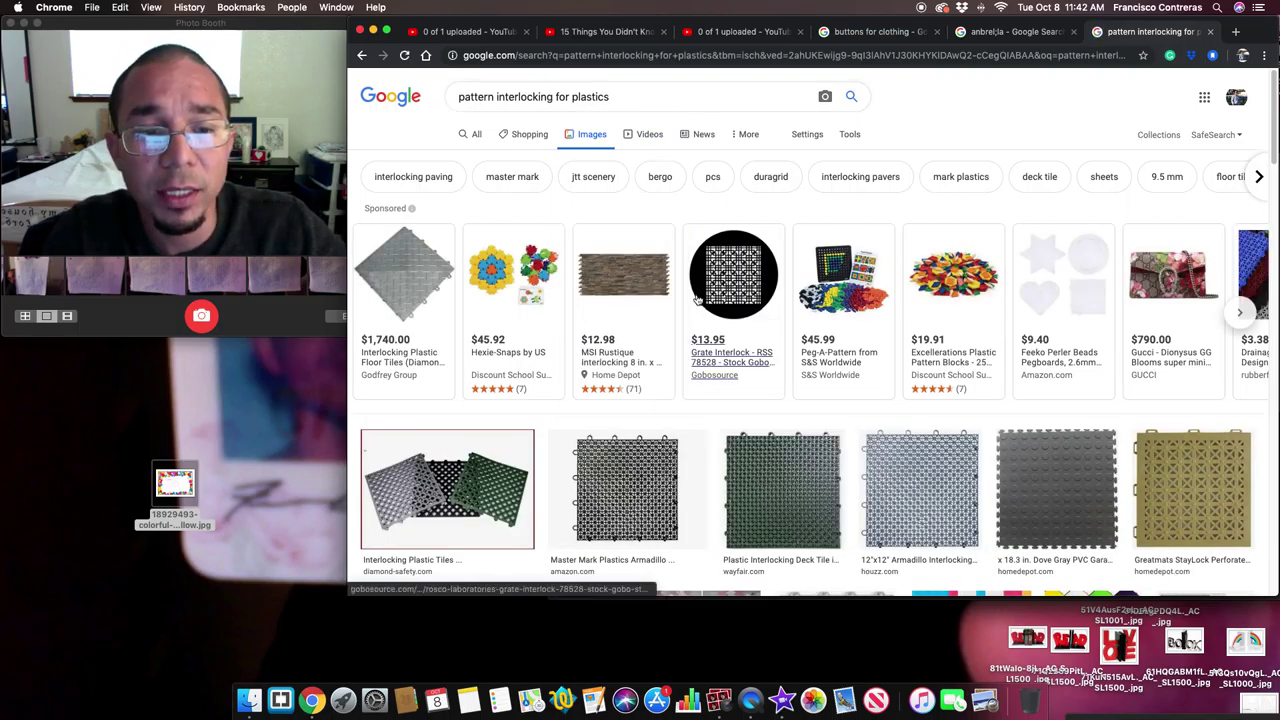
{"action": "scroll", "coordinate": [700, 300], "scroll_direction": "down", "scroll_amount": 3}
{"action": "scroll", "coordinate": [700, 300], "scroll_direction": "down", "scroll_amount": 1}
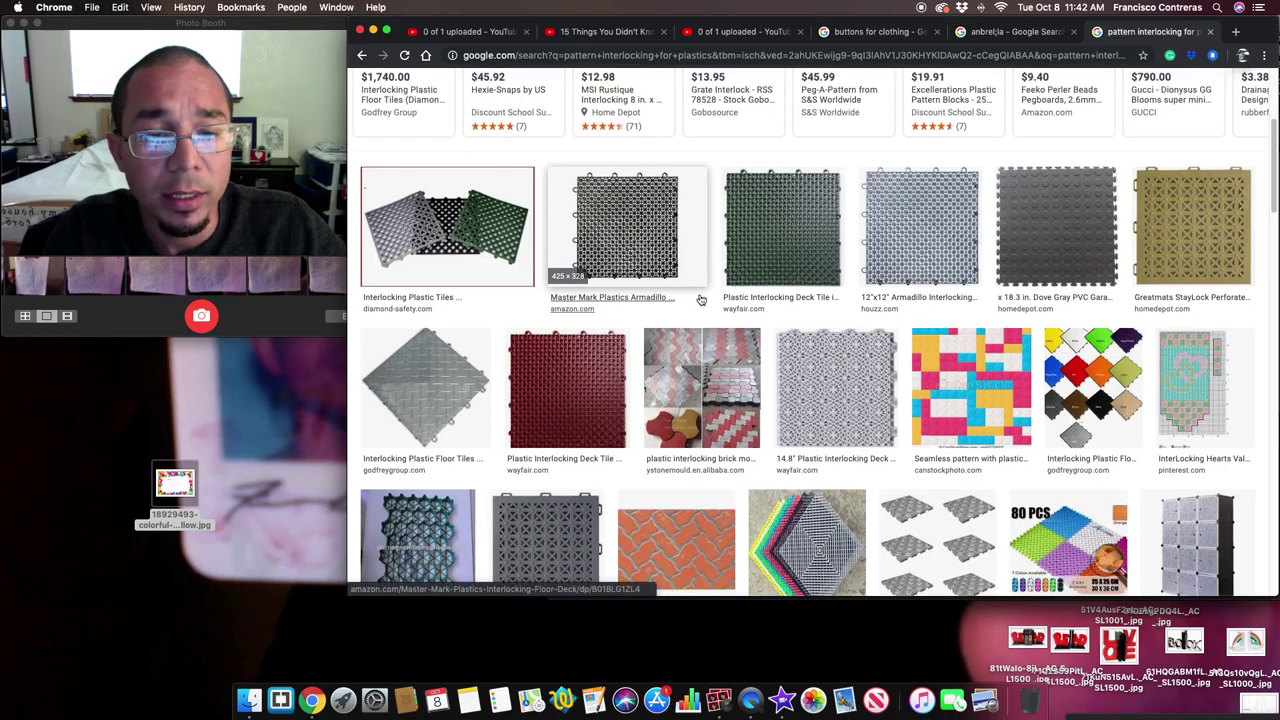
{"action": "scroll", "coordinate": [700, 300], "scroll_direction": "down", "scroll_amount": 2}
{"action": "scroll", "coordinate": [703, 307], "scroll_direction": "down", "scroll_amount": 3}
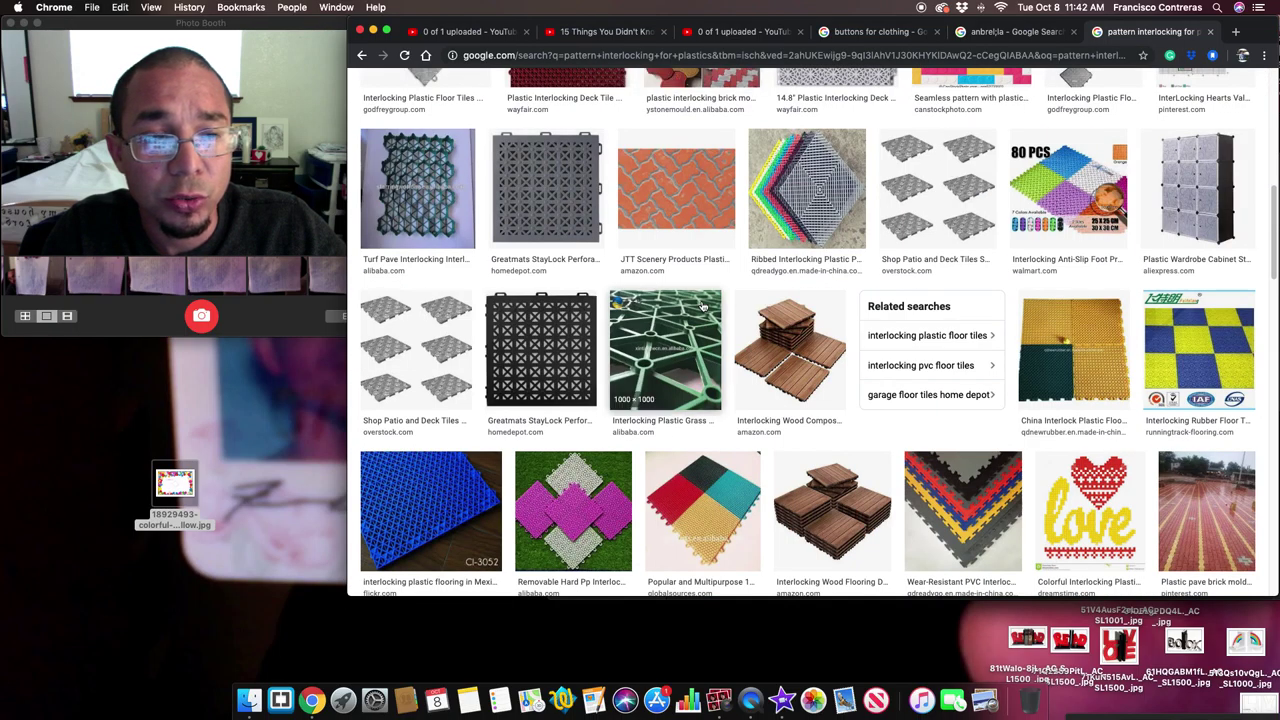
{"action": "scroll", "coordinate": [703, 307], "scroll_direction": "down", "scroll_amount": 3}
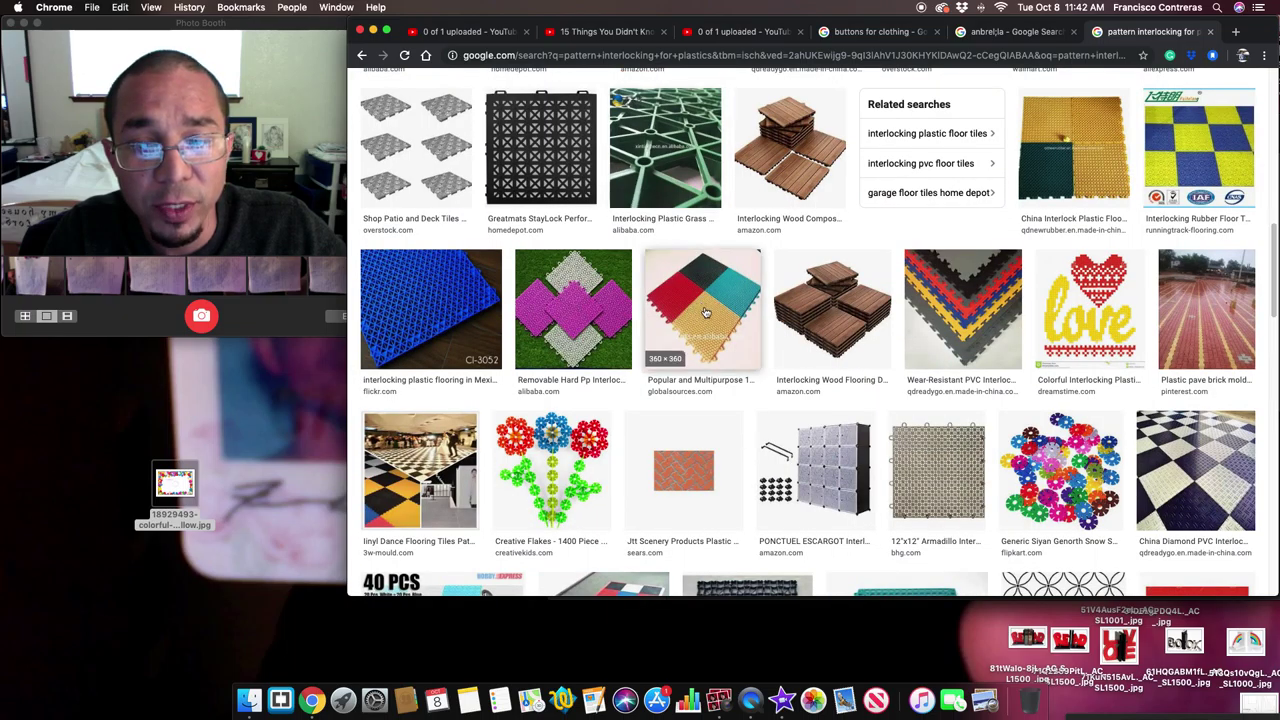
{"action": "scroll", "coordinate": [705, 313], "scroll_direction": "down", "scroll_amount": 2}
{"action": "left_click", "coordinate": [675, 198]}
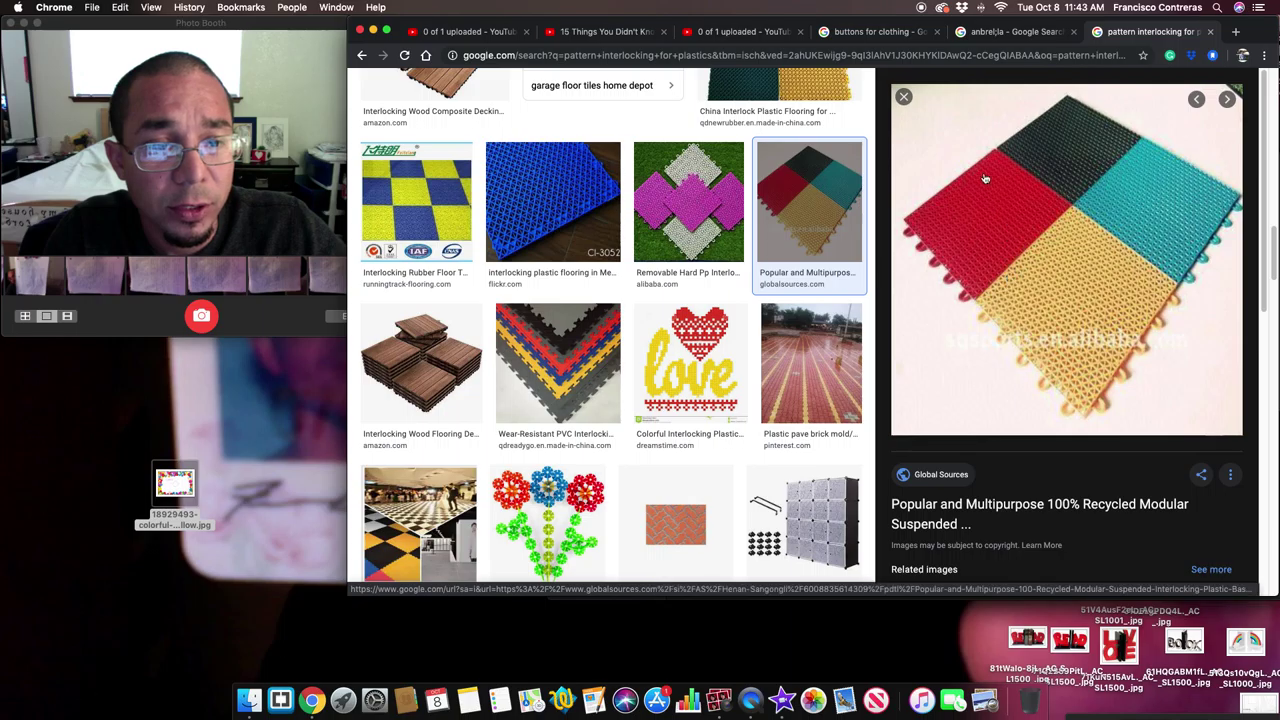
{"action": "left_click", "coordinate": [903, 96]}
{"action": "scroll", "coordinate": [794, 343], "scroll_direction": "down", "scroll_amount": 5}
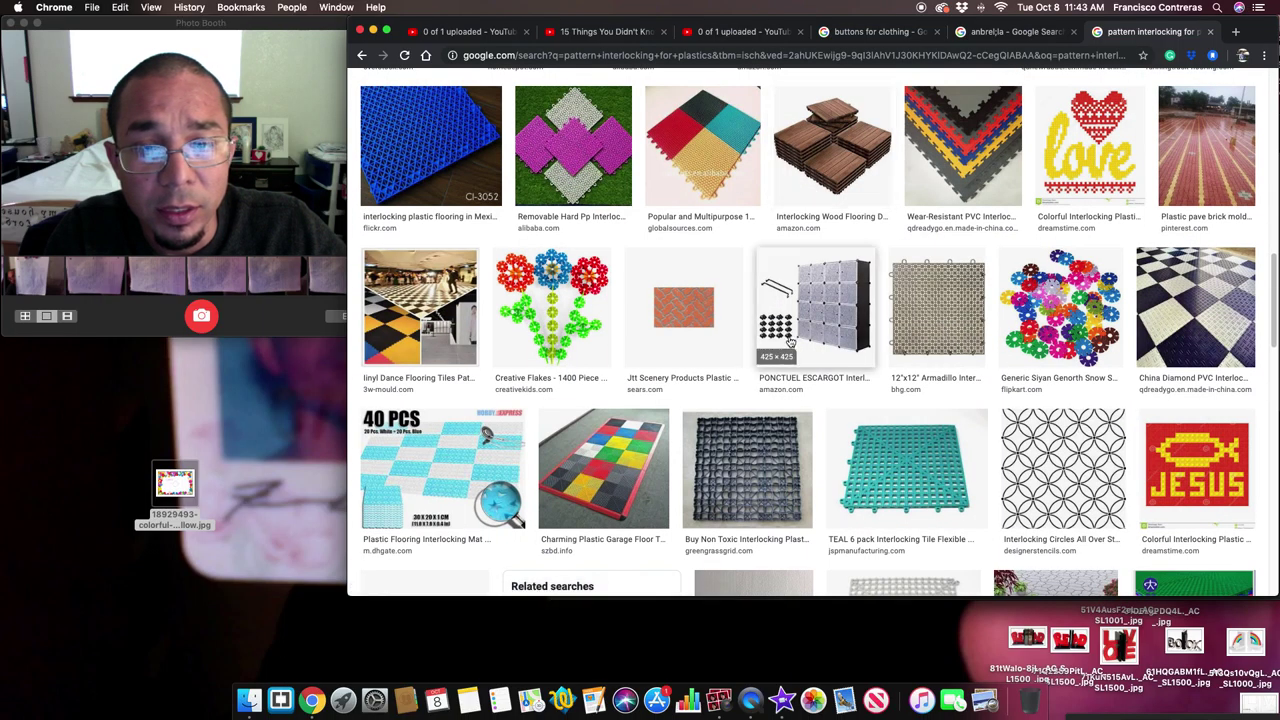
Look through the remaining image results for interlocking plastic patterns, comparing floor tiles, mats, bricks and pavers with interlocking edges.
{"action": "scroll", "coordinate": [790, 343], "scroll_direction": "down", "scroll_amount": 3}
{"action": "scroll", "coordinate": [790, 341], "scroll_direction": "down", "scroll_amount": 7}
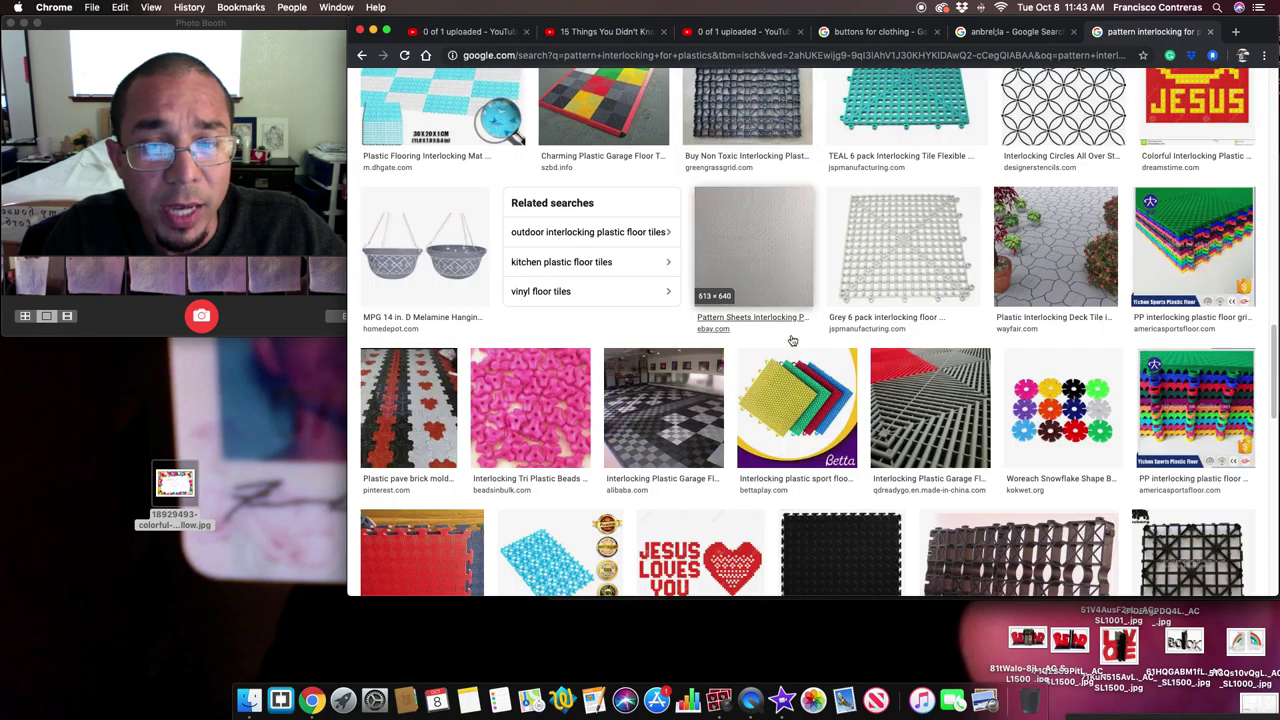
{"action": "scroll", "coordinate": [794, 340], "scroll_direction": "down", "scroll_amount": 5}
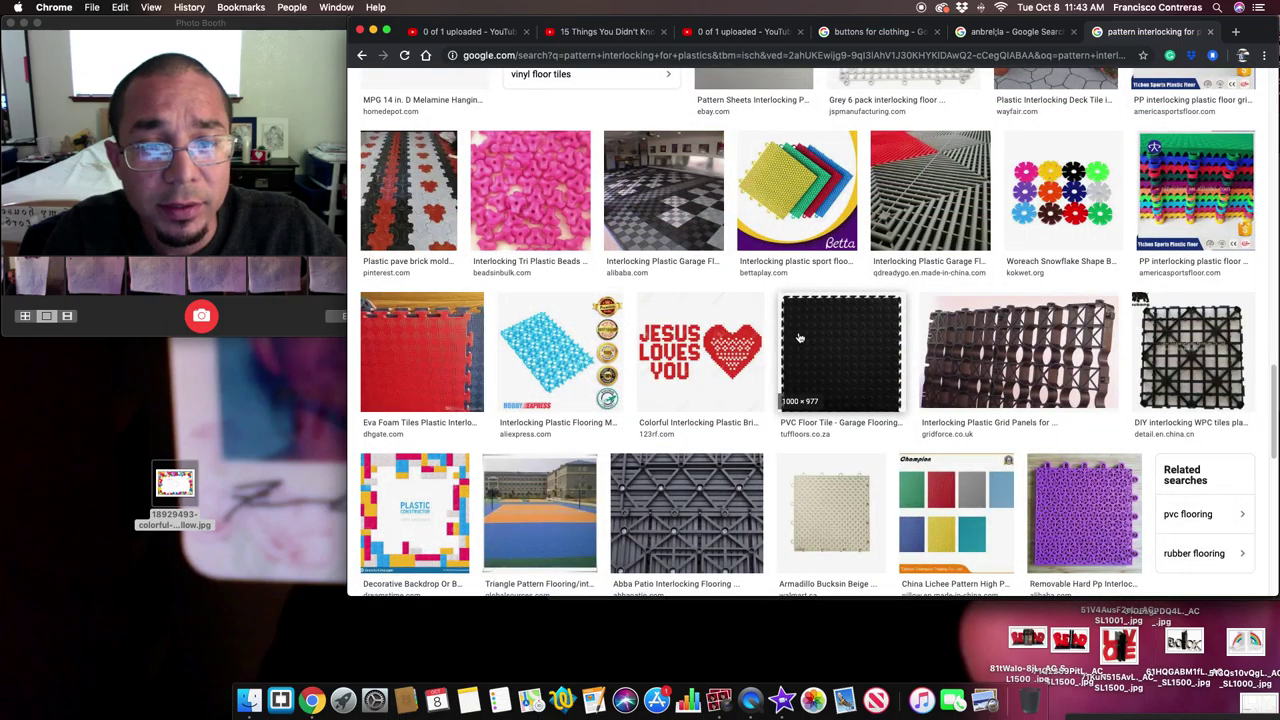
{"action": "scroll", "coordinate": [799, 338], "scroll_direction": "down", "scroll_amount": 3}
{"action": "scroll", "coordinate": [799, 337], "scroll_direction": "down", "scroll_amount": 2}
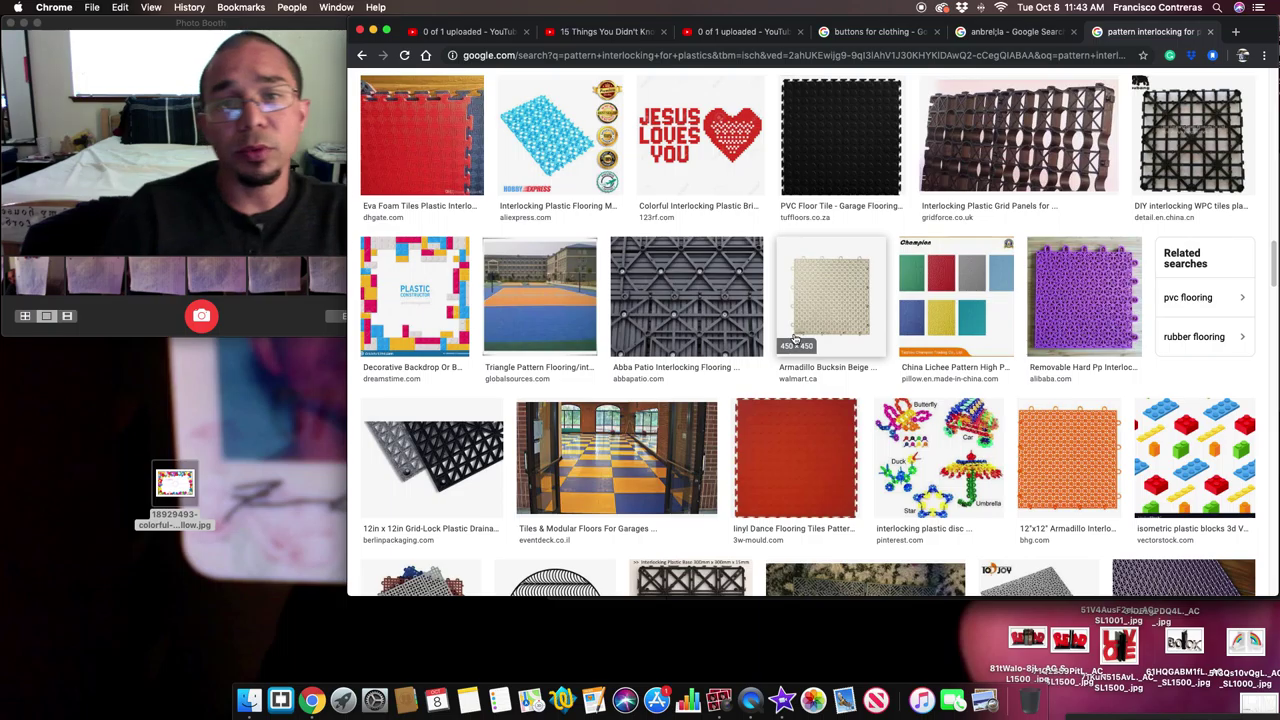
{"action": "scroll", "coordinate": [785, 395], "scroll_direction": "down", "scroll_amount": 5}
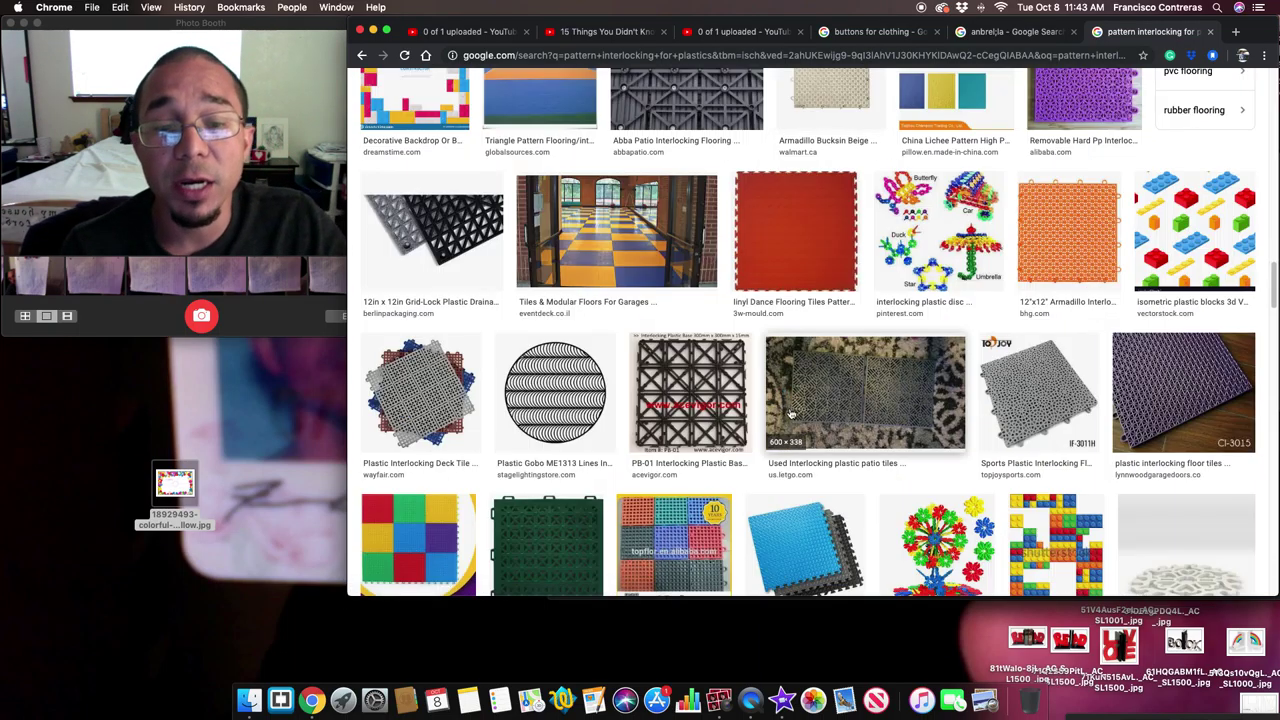
{"action": "scroll", "coordinate": [797, 410], "scroll_direction": "down", "scroll_amount": 8}
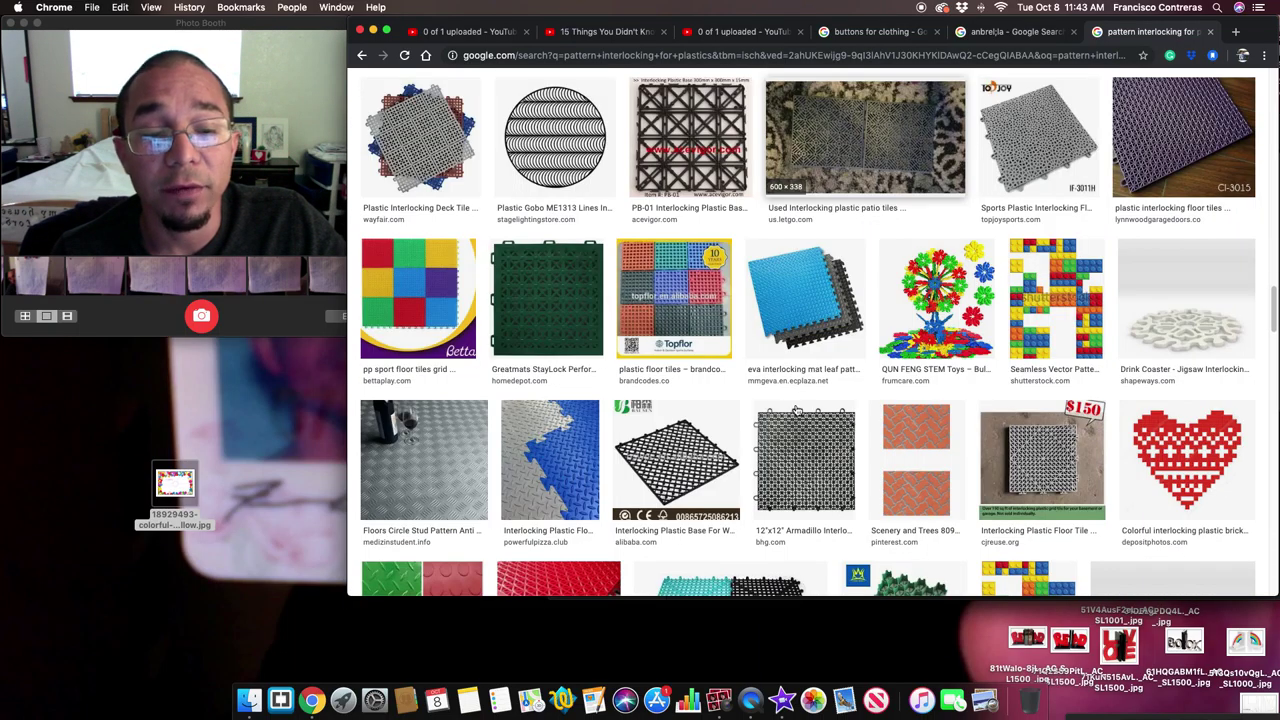
{"action": "scroll", "coordinate": [797, 410], "scroll_direction": "down", "scroll_amount": 3}
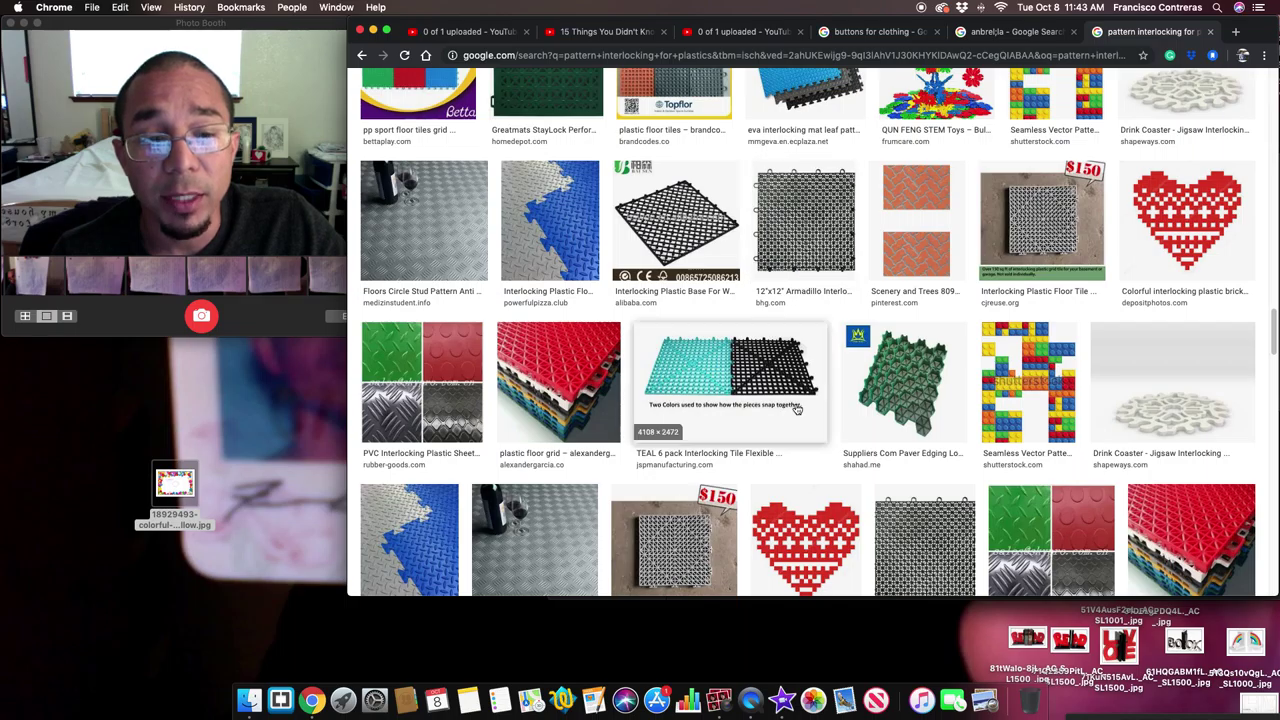
{"action": "scroll", "coordinate": [797, 410], "scroll_direction": "down", "scroll_amount": 5}
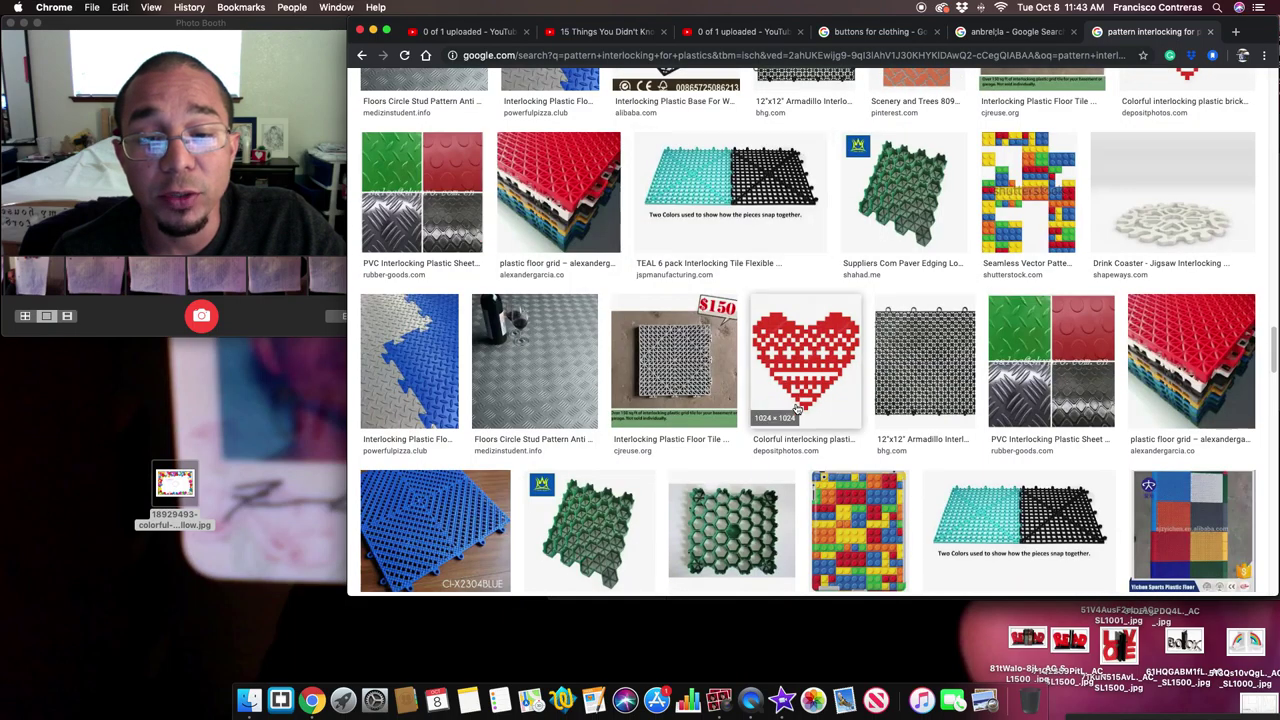
{"action": "scroll", "coordinate": [797, 410], "scroll_direction": "down", "scroll_amount": 8}
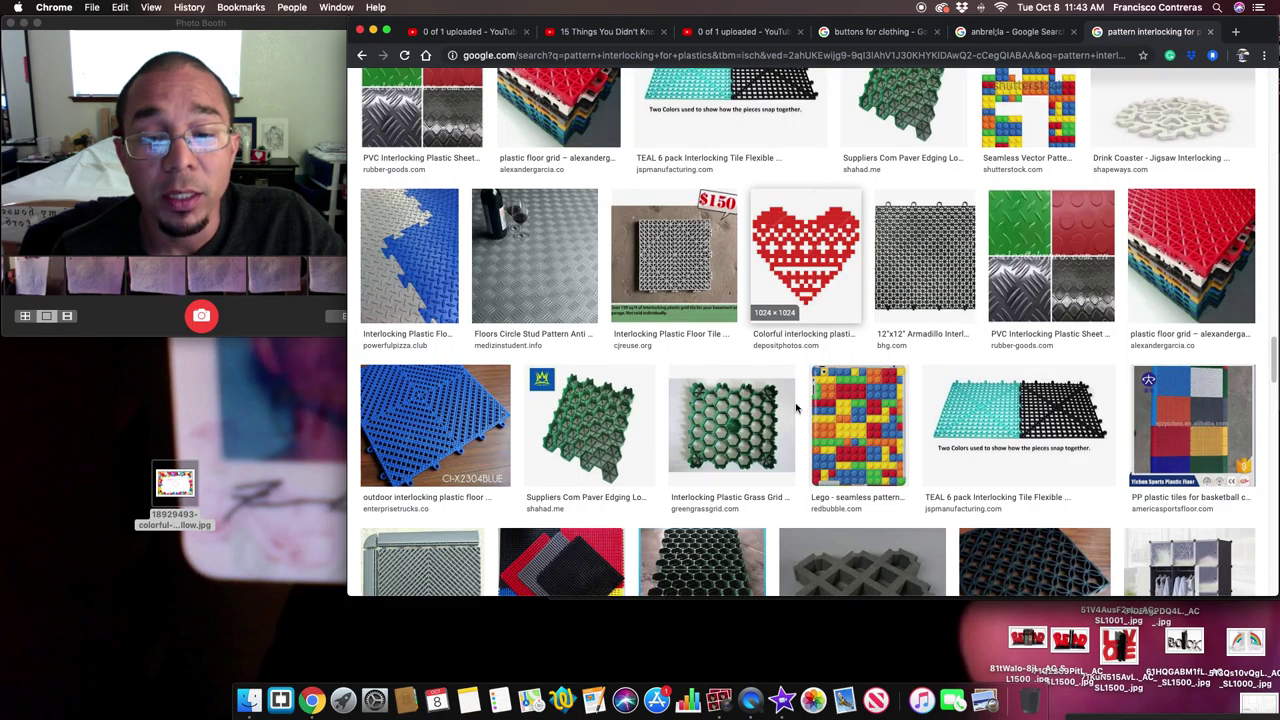
{"action": "scroll", "coordinate": [797, 410], "scroll_direction": "down", "scroll_amount": 3}
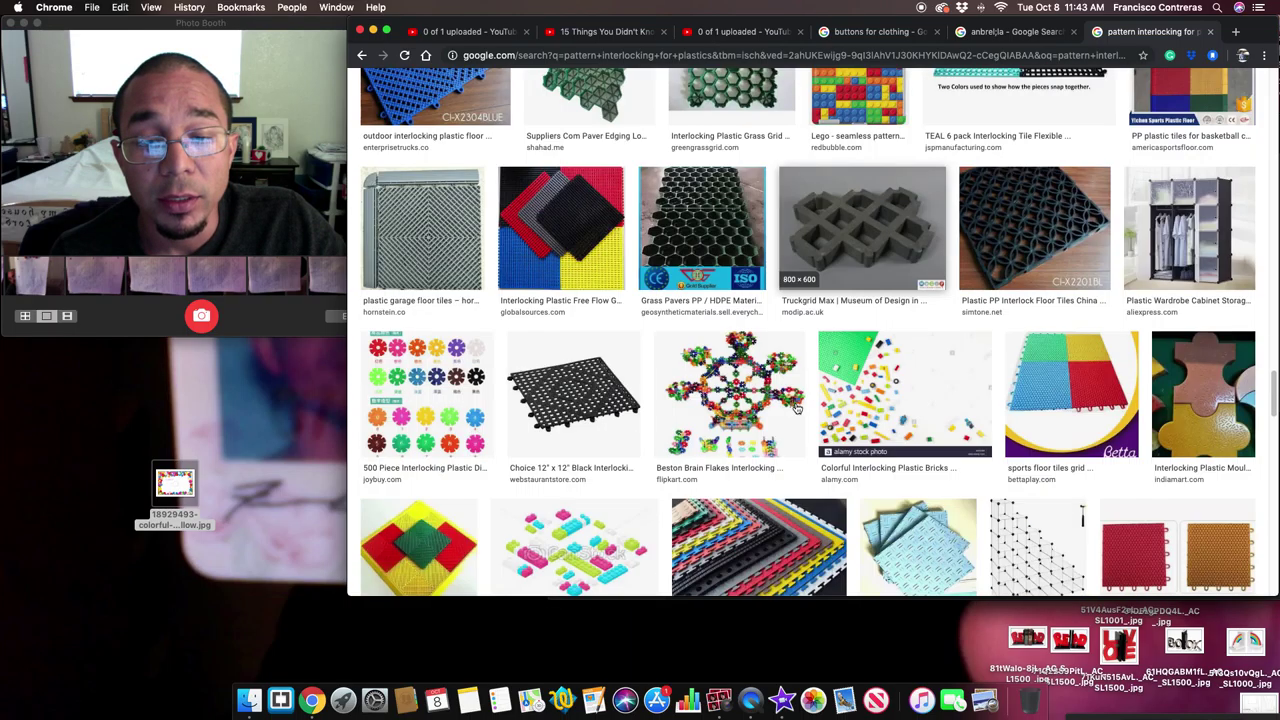
{"action": "scroll", "coordinate": [797, 408], "scroll_direction": "down", "scroll_amount": 5}
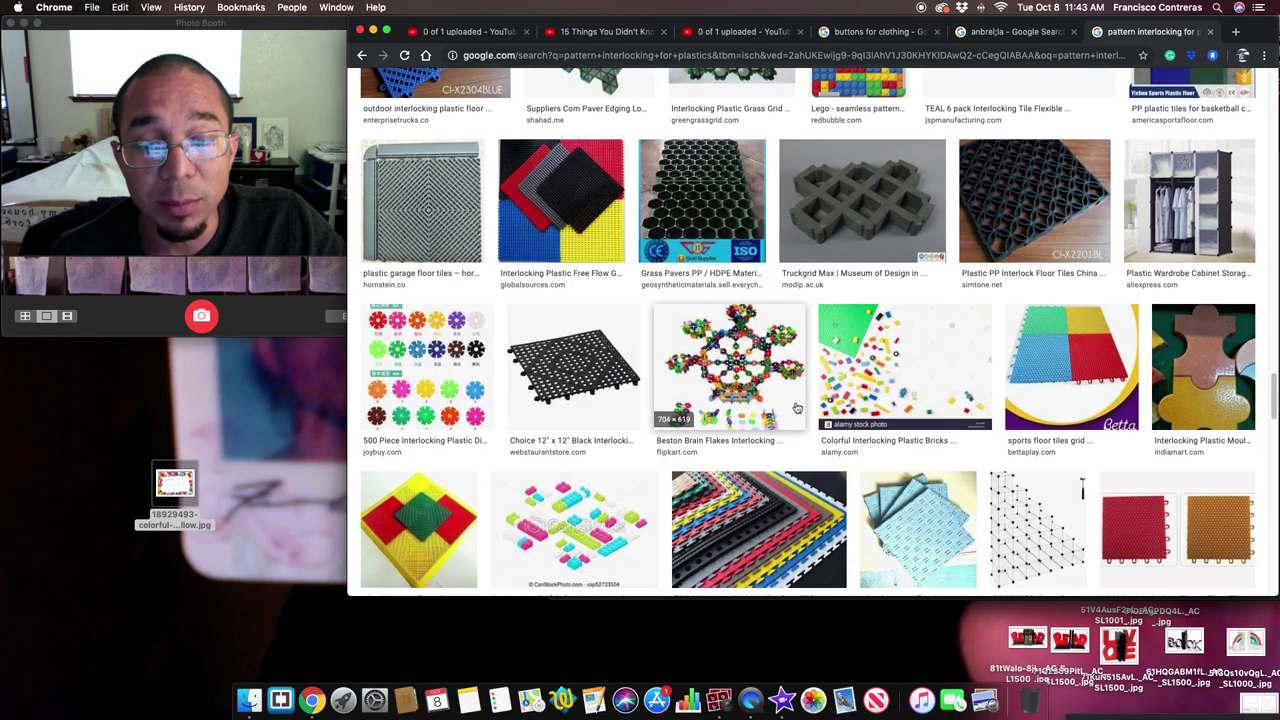
{"action": "scroll", "coordinate": [797, 408], "scroll_direction": "down", "scroll_amount": 3}
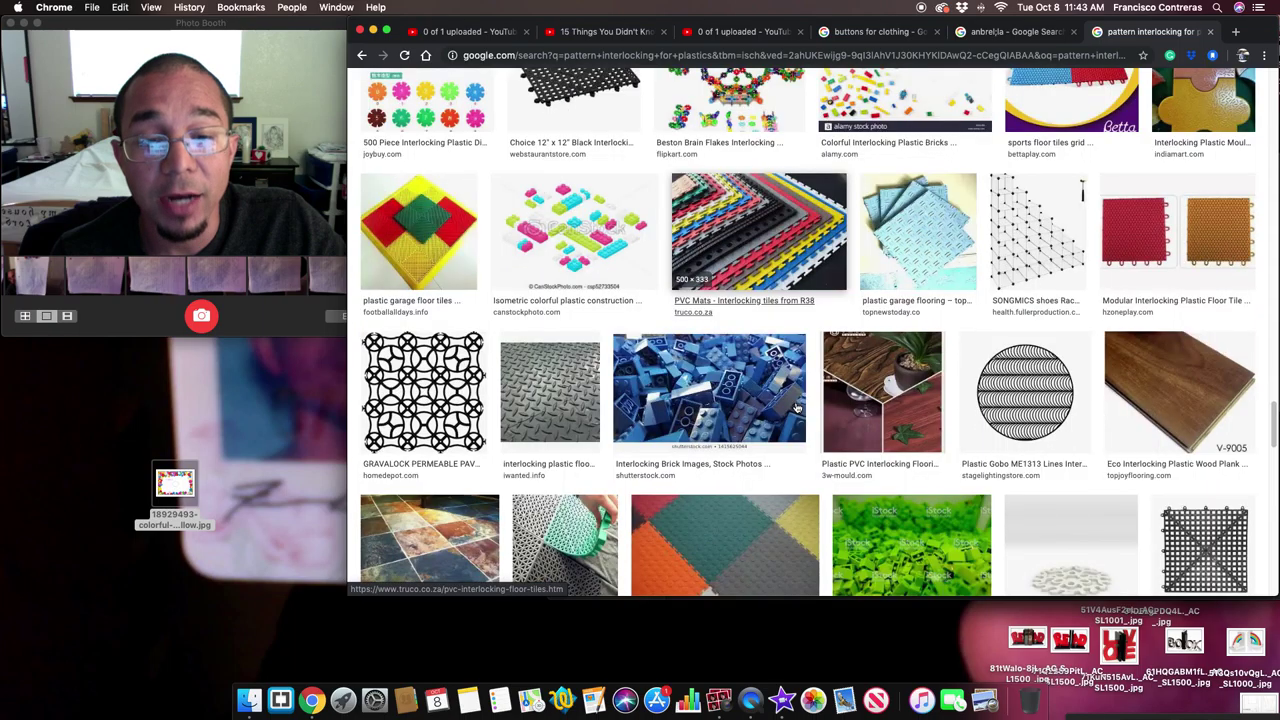
{"action": "scroll", "coordinate": [797, 408], "scroll_direction": "down", "scroll_amount": 2}
{"action": "scroll", "coordinate": [797, 408], "scroll_direction": "down", "scroll_amount": 2}
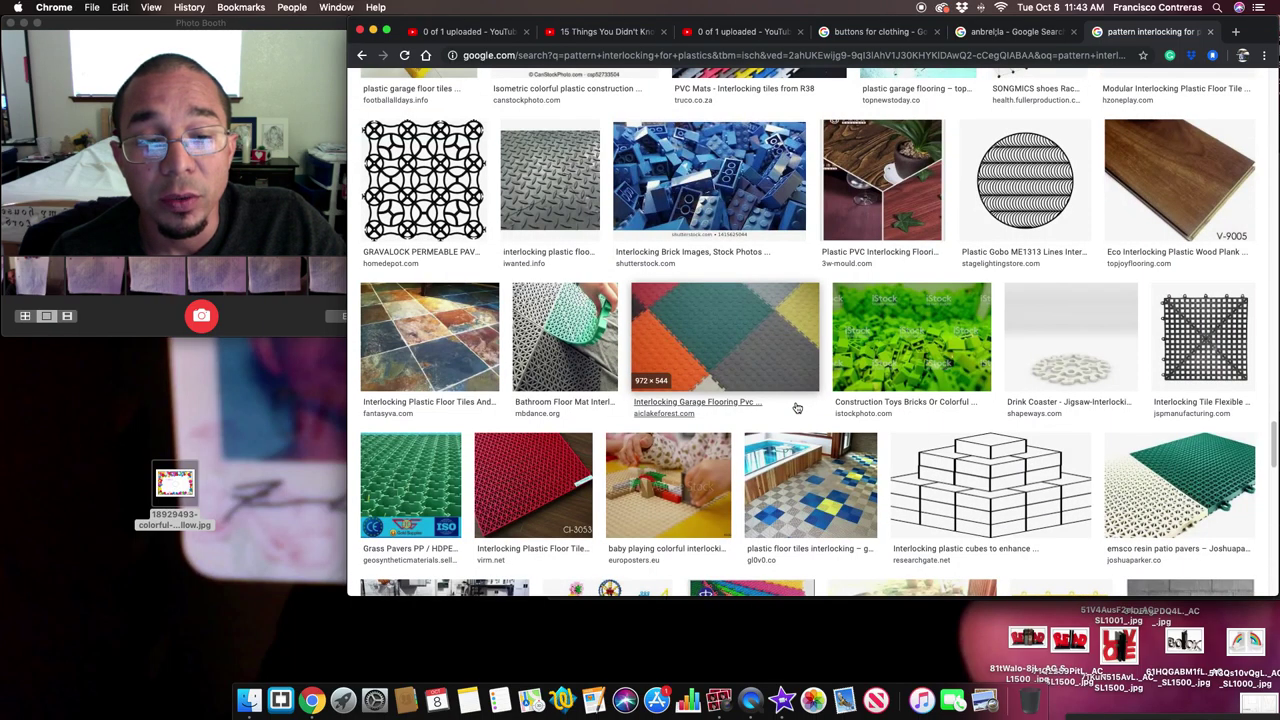
{"action": "scroll", "coordinate": [797, 408], "scroll_direction": "down", "scroll_amount": 4}
{"action": "scroll", "coordinate": [797, 408], "scroll_direction": "down", "scroll_amount": 5}
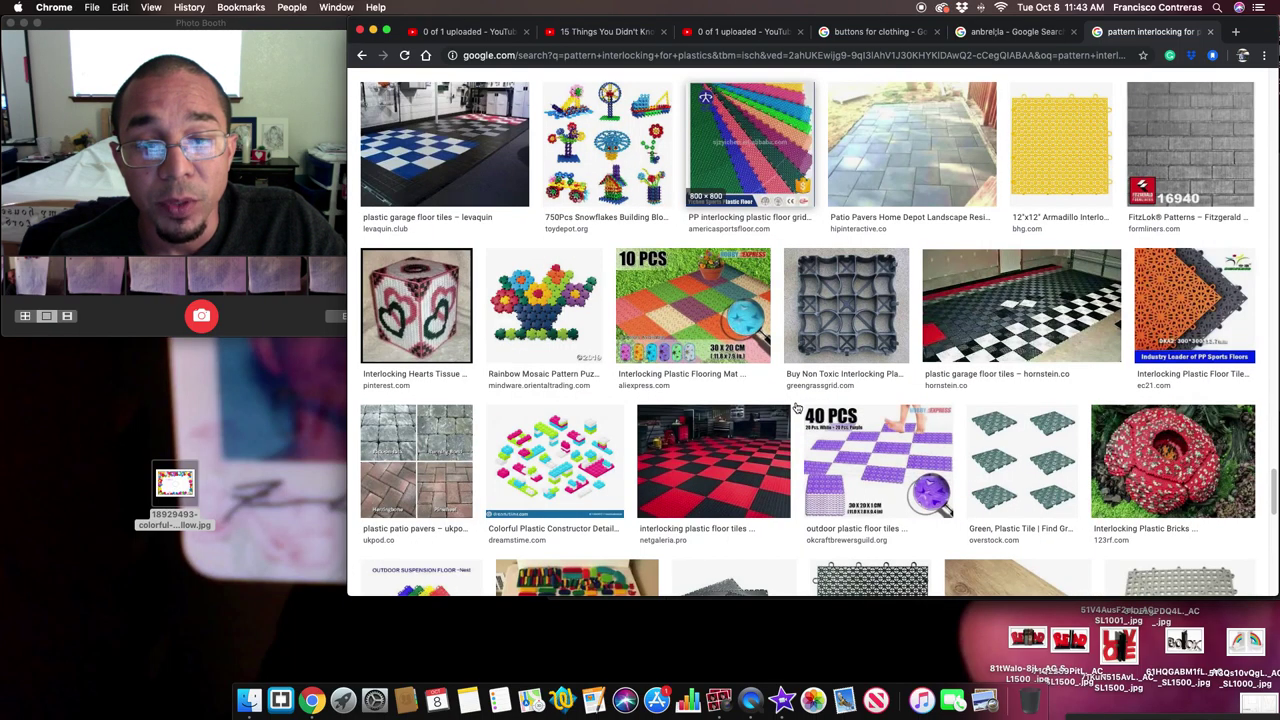
{"action": "scroll", "coordinate": [797, 405], "scroll_direction": "down", "scroll_amount": 6}
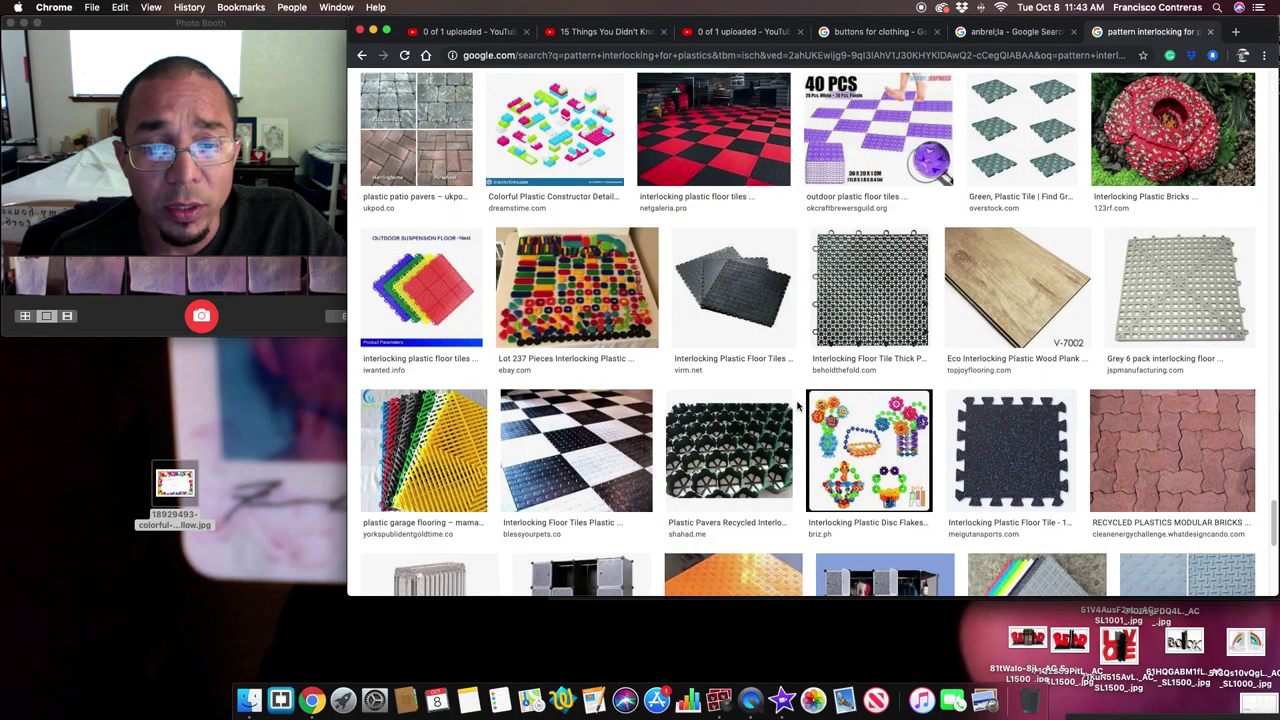
{"action": "scroll", "coordinate": [797, 405], "scroll_direction": "down", "scroll_amount": 10}
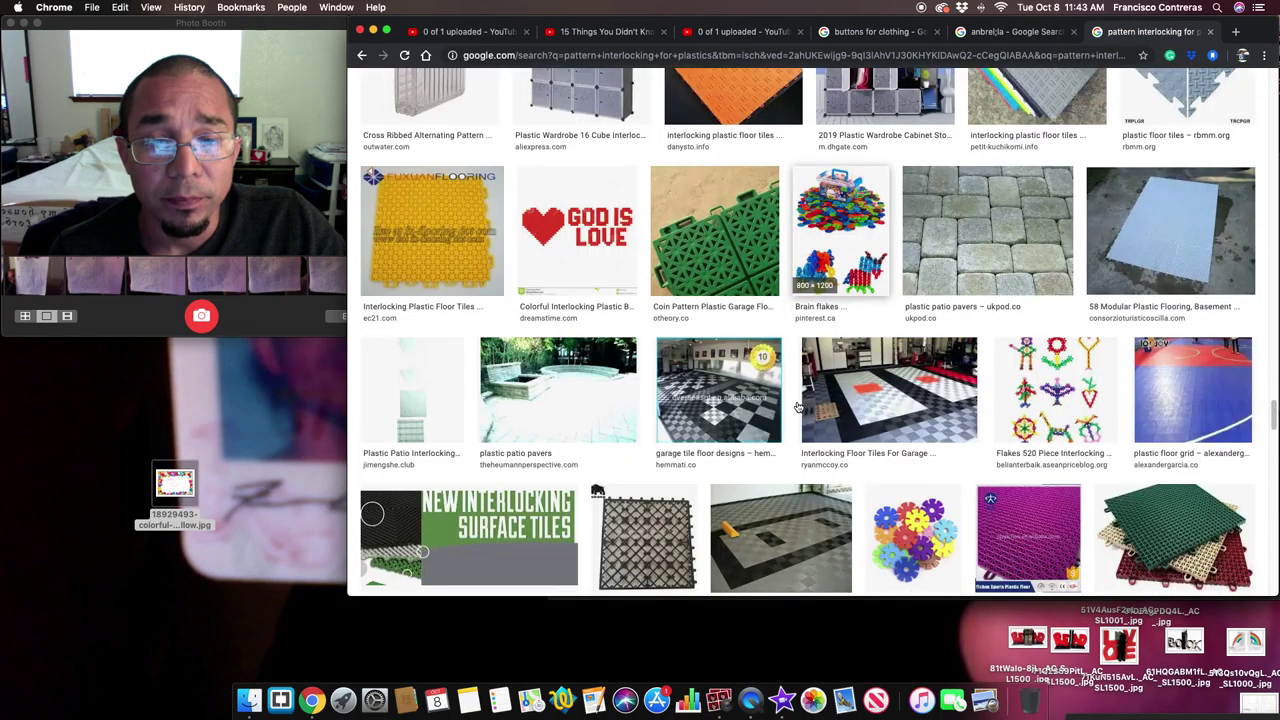
{"action": "scroll", "coordinate": [815, 417], "scroll_direction": "down", "scroll_amount": 15}
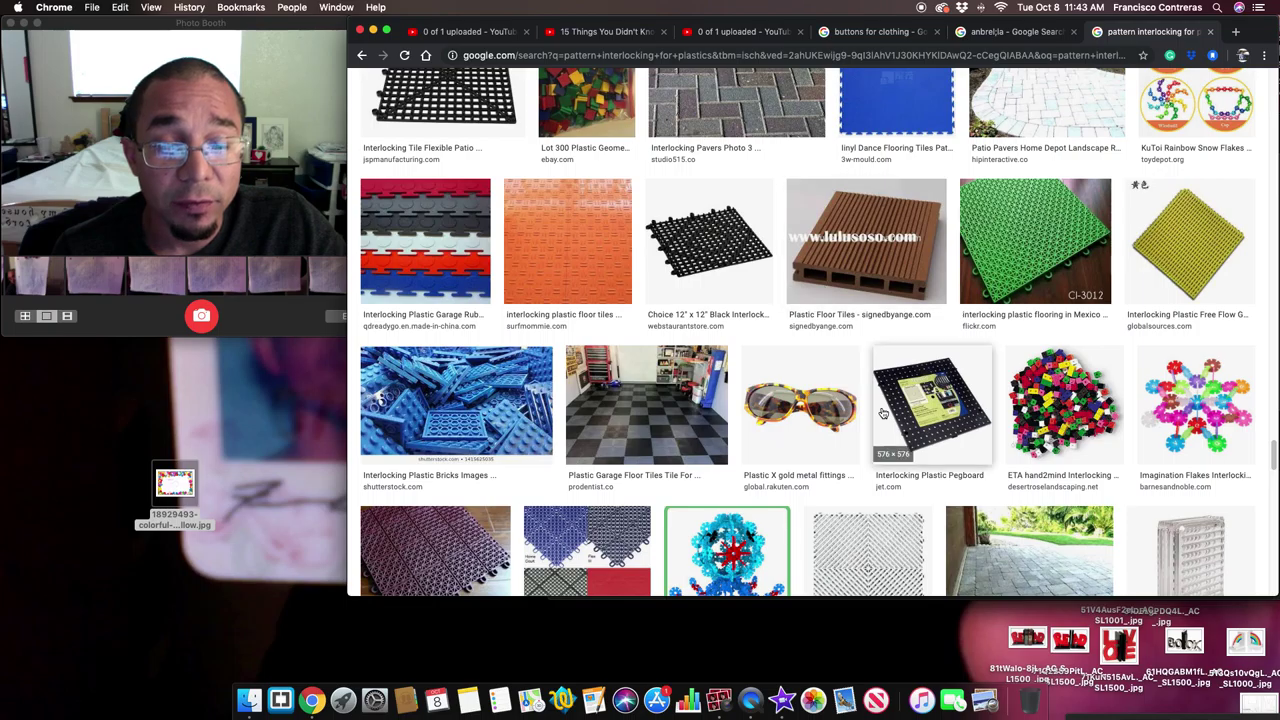
{"action": "scroll", "coordinate": [882, 413], "scroll_direction": "down", "scroll_amount": 15}
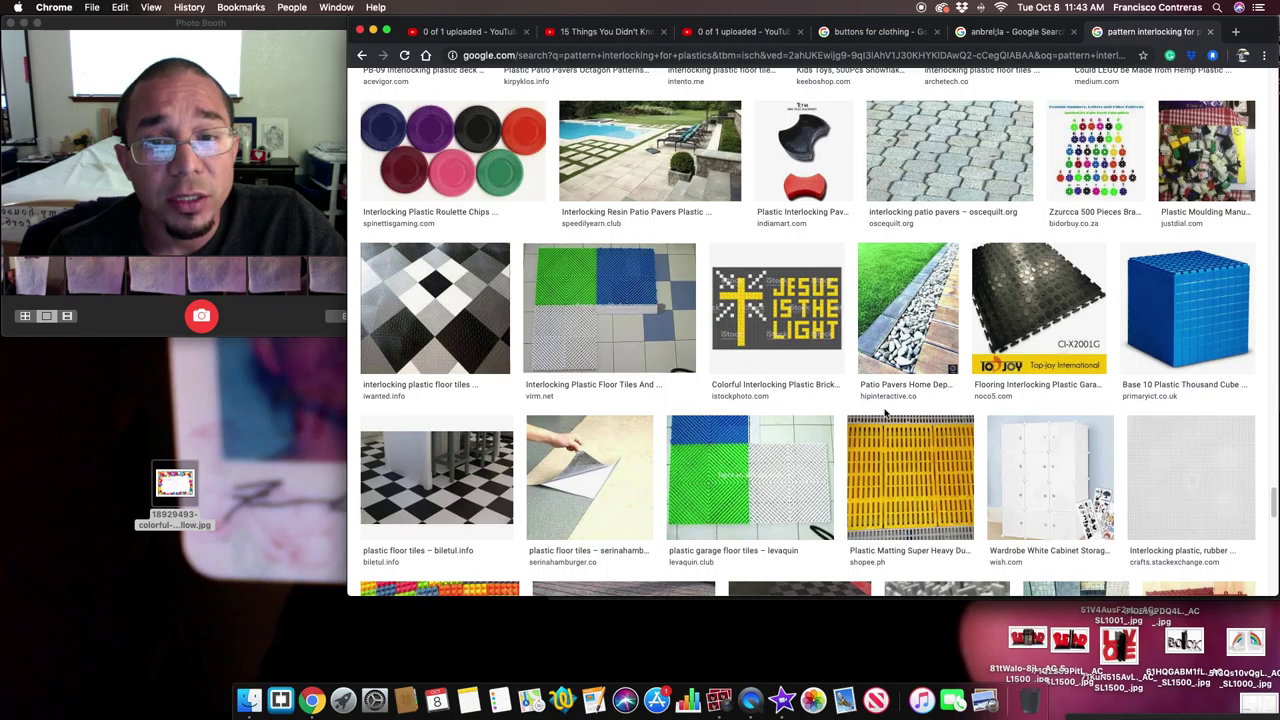
{"action": "scroll", "coordinate": [884, 413], "scroll_direction": "down", "scroll_amount": 5}
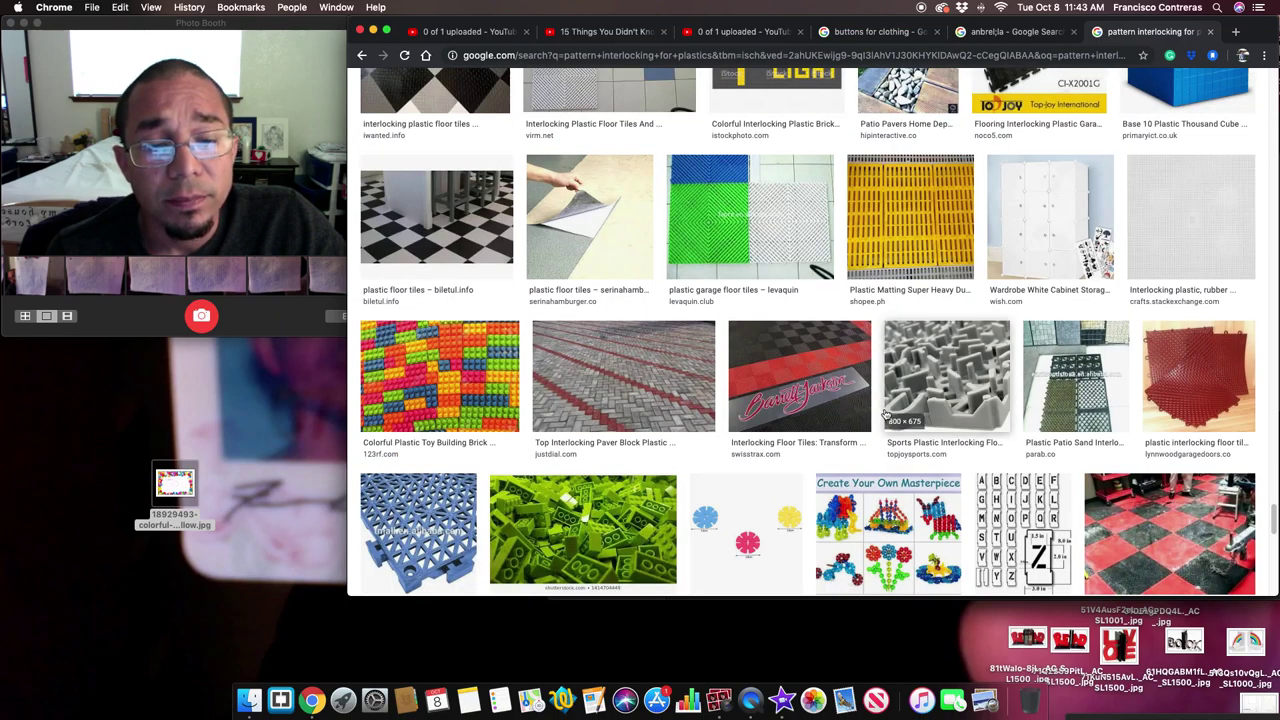
{"action": "scroll", "coordinate": [884, 413], "scroll_direction": "down", "scroll_amount": 4}
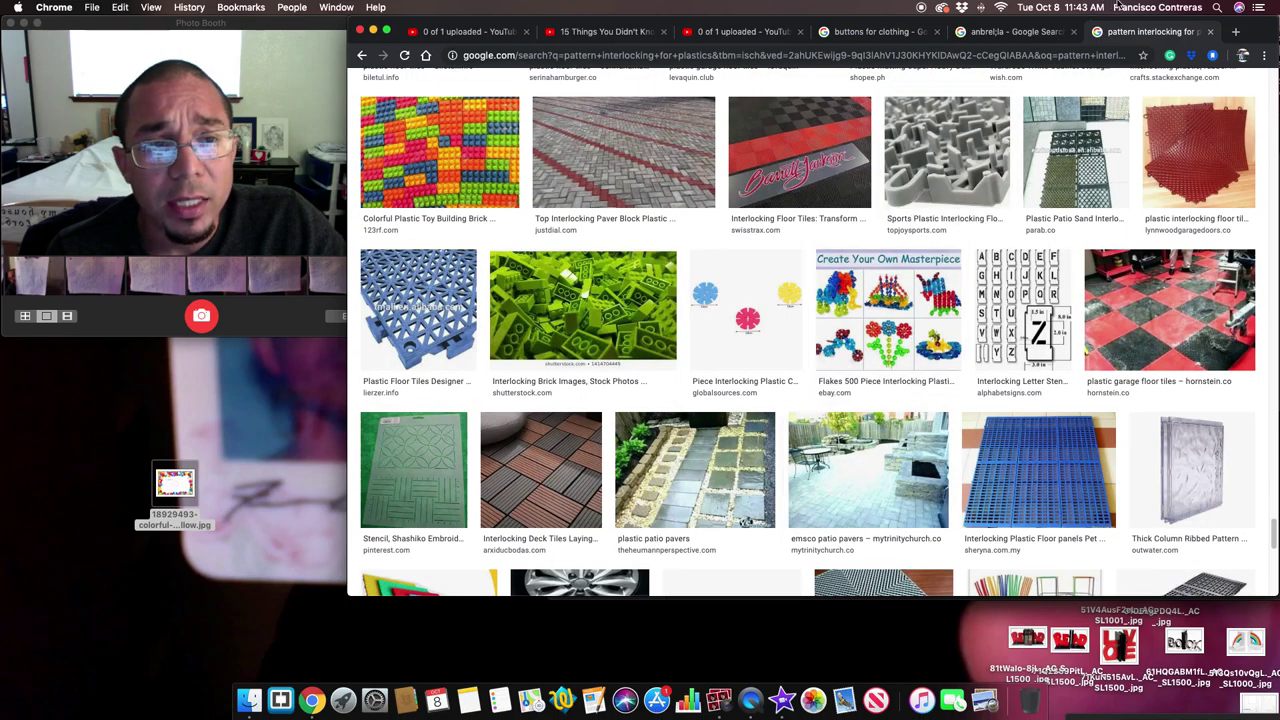
Search Google for "tarp wrap" in a new browser tab and show the image results.
{"action": "left_click", "coordinate": [1236, 33]}
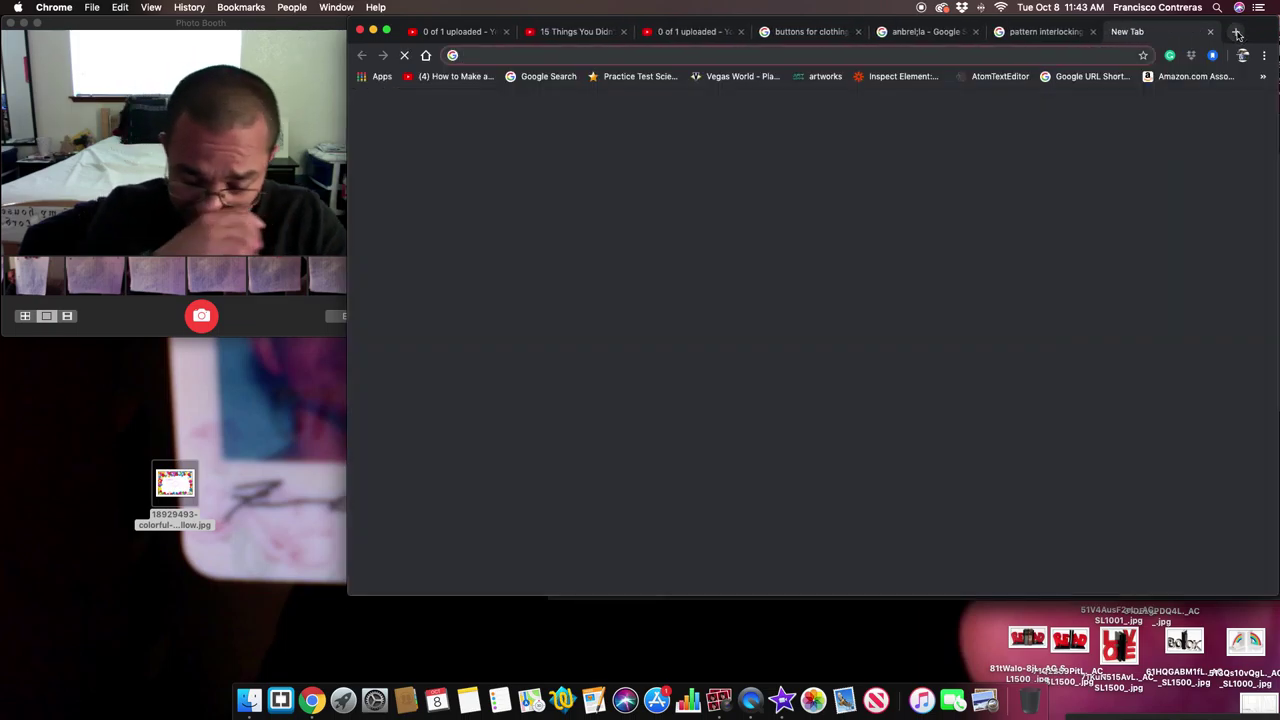
{"action": "type", "text": "tat"}
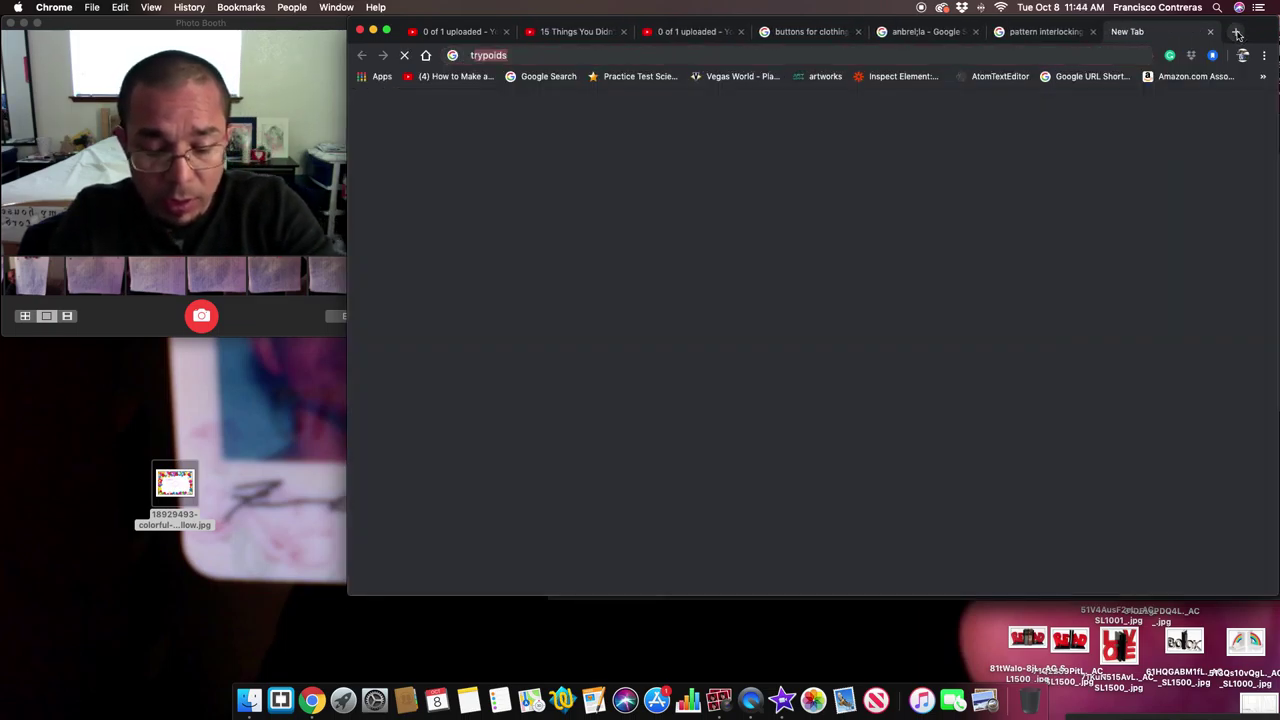
{"action": "key", "text": "BackSpace"}
{"action": "type", "text": "rp"}
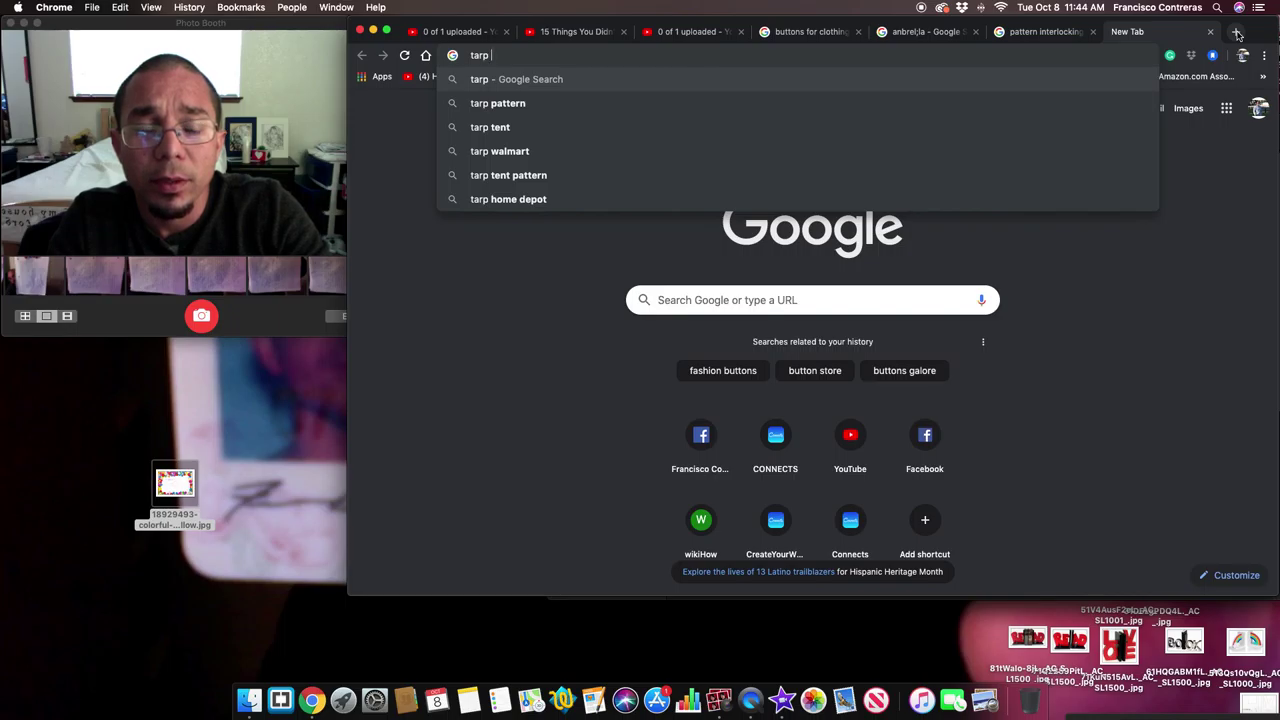
{"action": "type", "text": "wrap"}
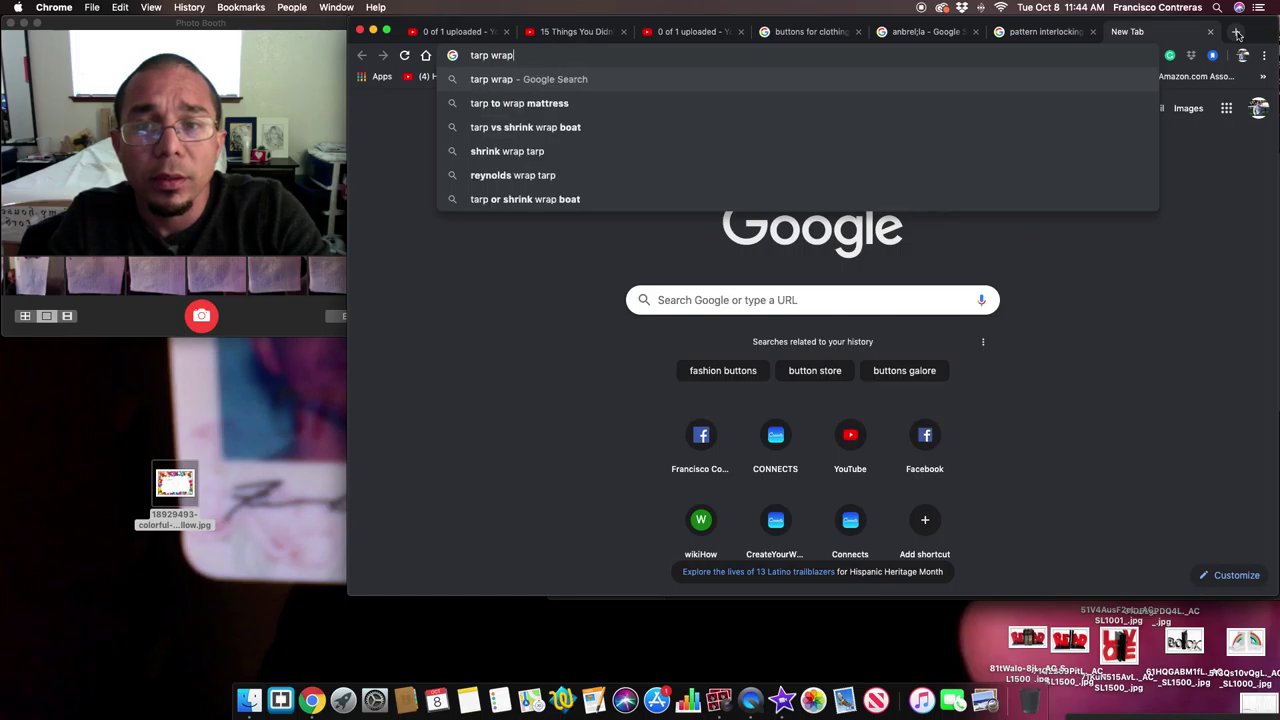
{"action": "key", "text": "Return"}
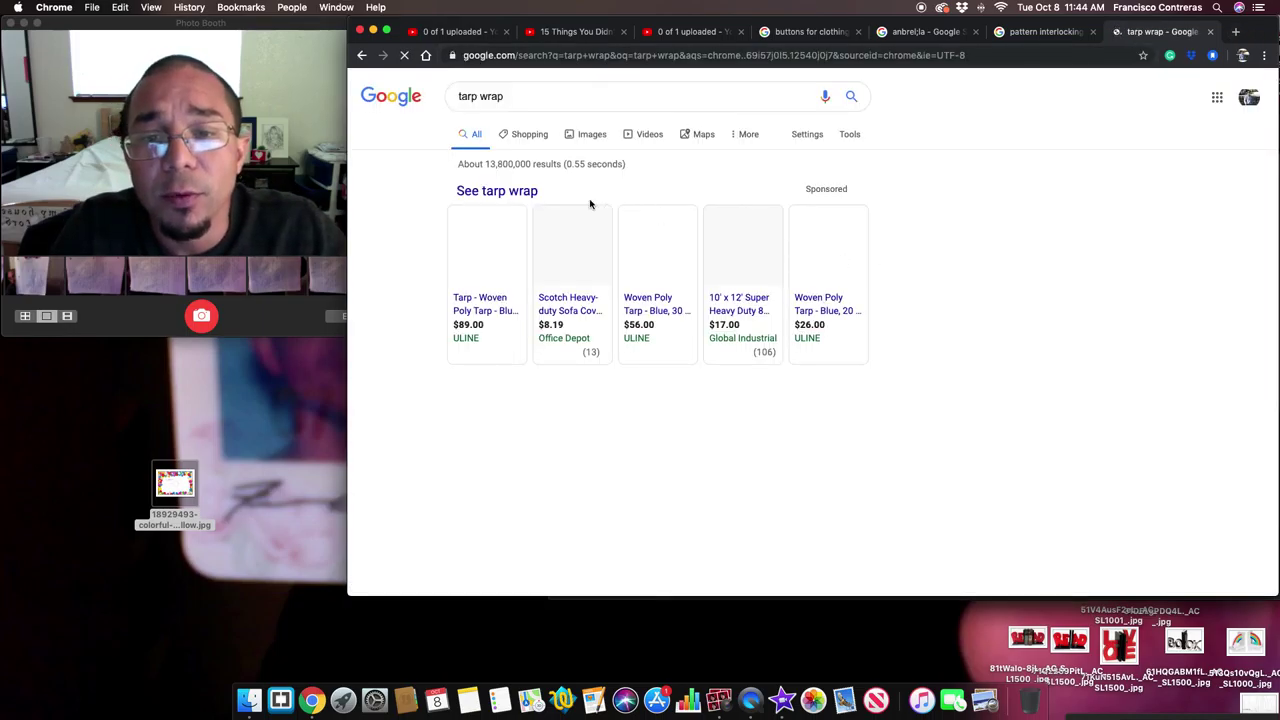
{"action": "left_click", "coordinate": [587, 134]}
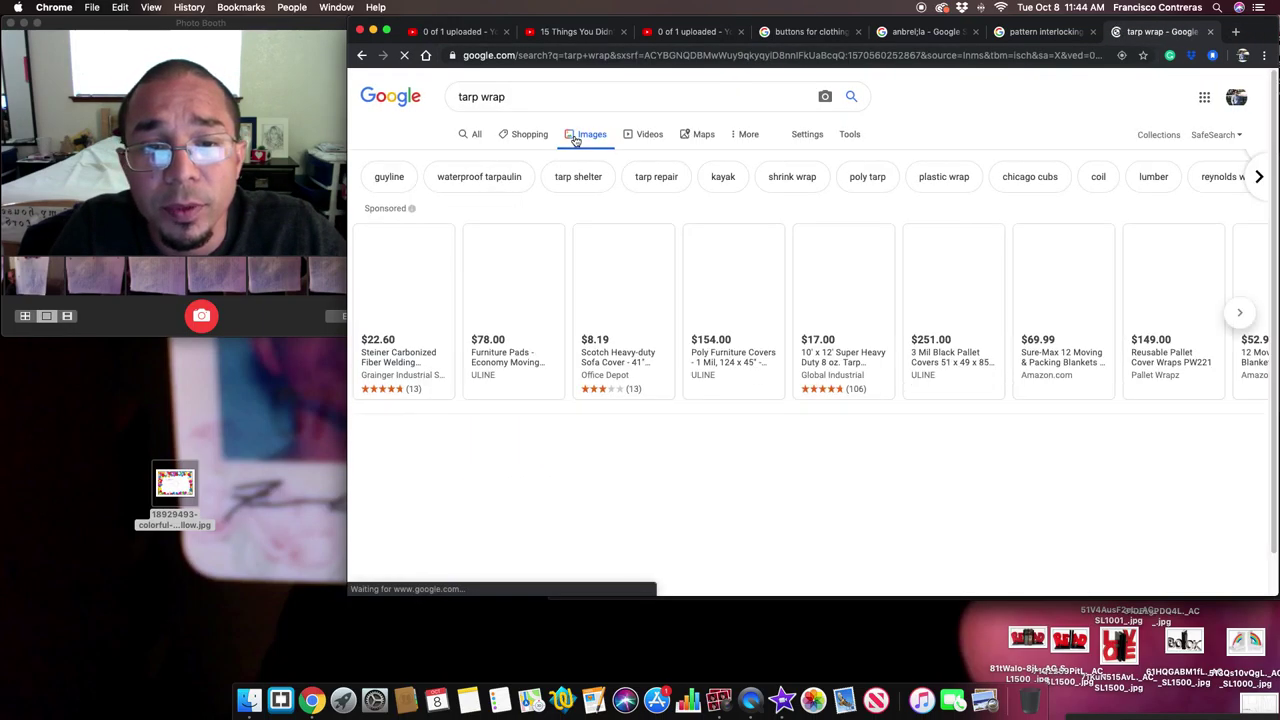
Preview the "Wrapping Guyline" infographic from The Ultimate Hang and look through the neighbouring tarp images.
{"action": "scroll", "coordinate": [605, 320], "scroll_direction": "down", "scroll_amount": 3}
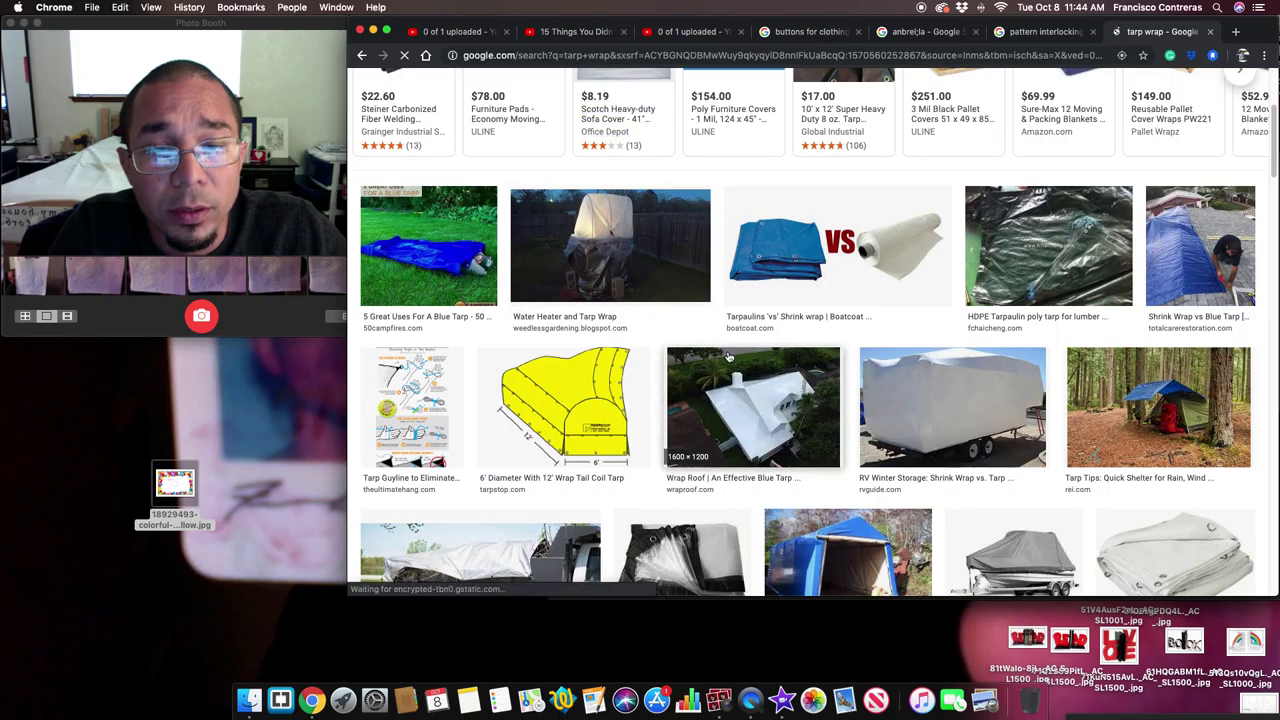
{"action": "left_click", "coordinate": [413, 405]}
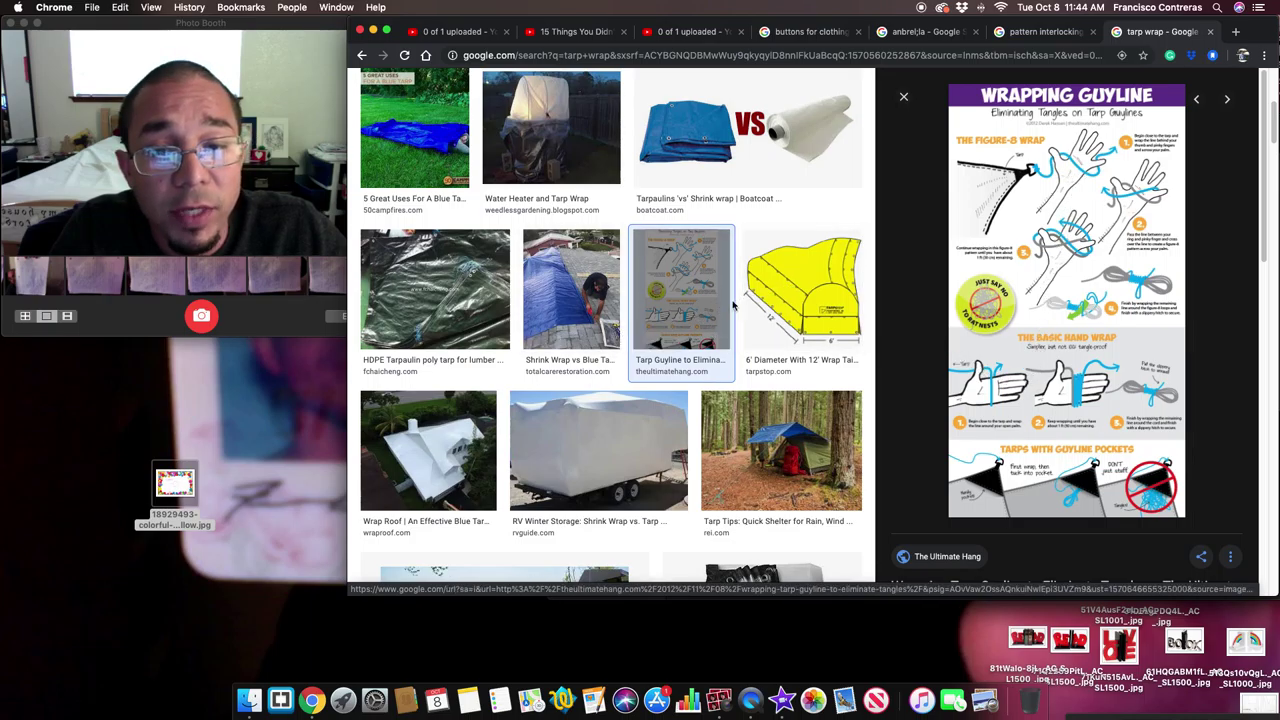
{"action": "scroll", "coordinate": [697, 337], "scroll_direction": "down", "scroll_amount": 1}
{"action": "scroll", "coordinate": [697, 337], "scroll_direction": "down", "scroll_amount": 3}
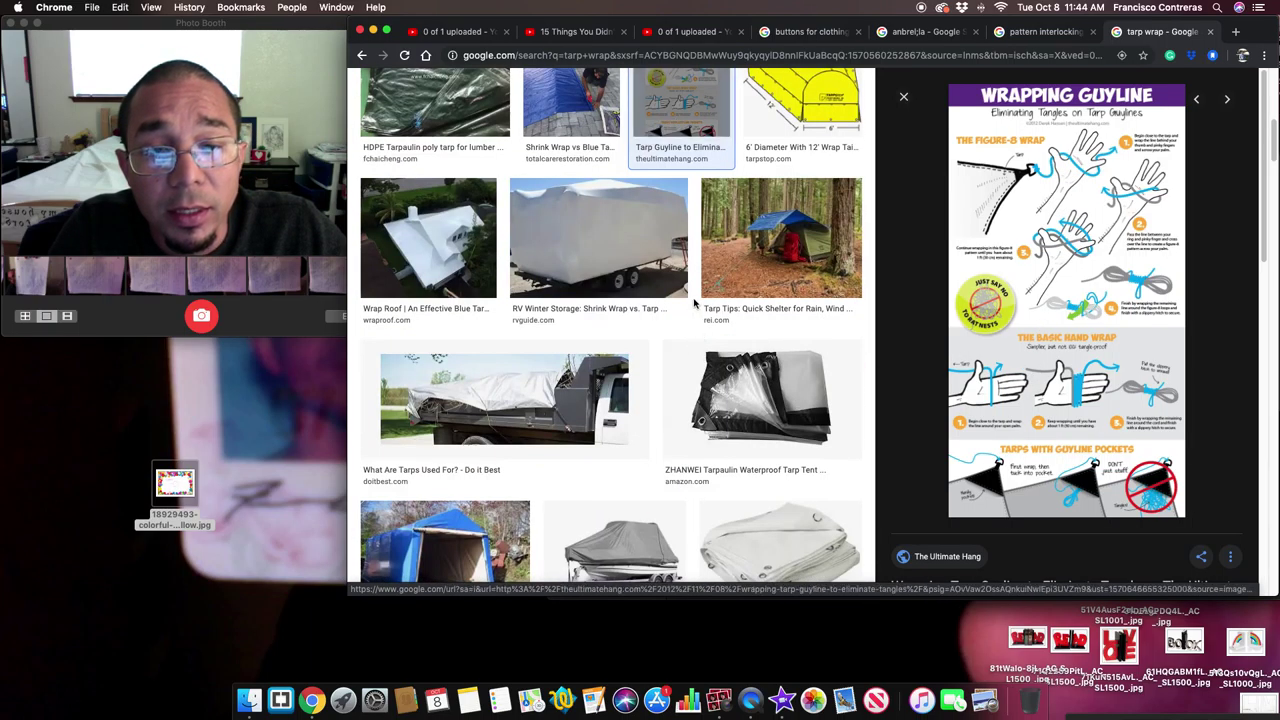
{"action": "scroll", "coordinate": [748, 372], "scroll_direction": "down", "scroll_amount": 2}
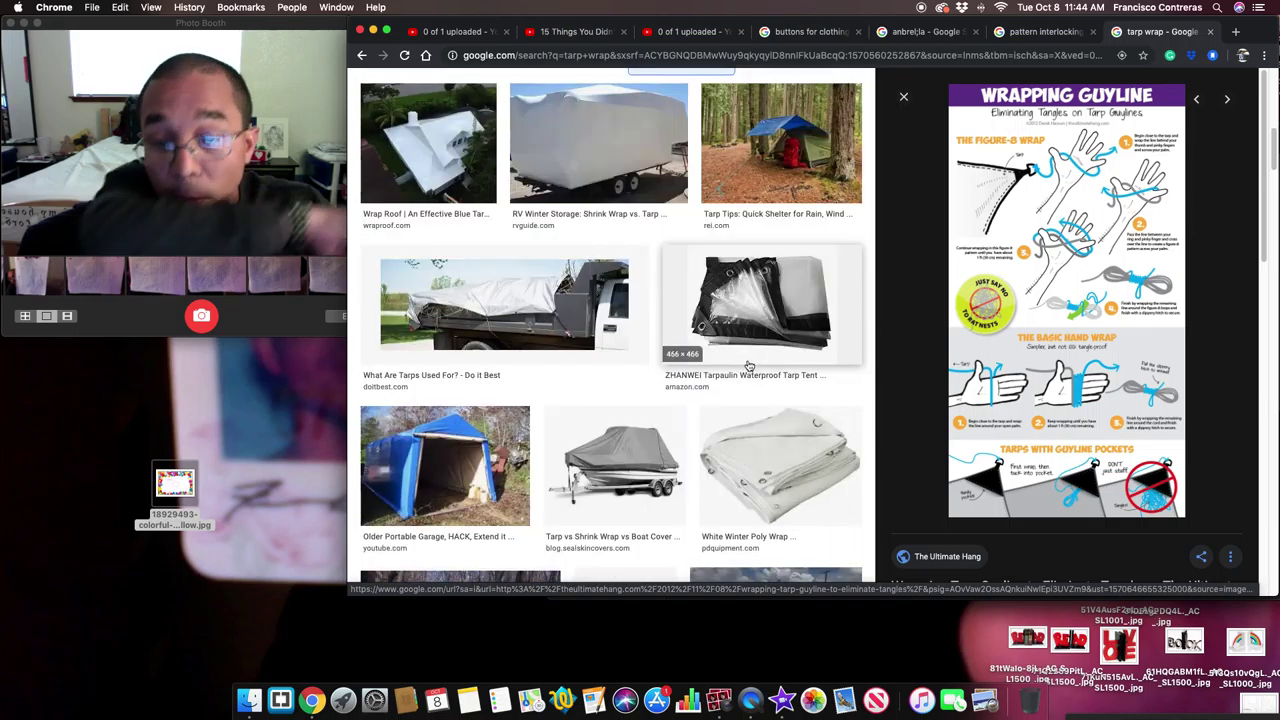
Preview the ZHANWEI waterproof tarpaulin and the tarp-wrapped car from Sequoia & Kings Canyon, and close the preview to browse further results.
{"action": "left_click", "coordinate": [755, 318]}
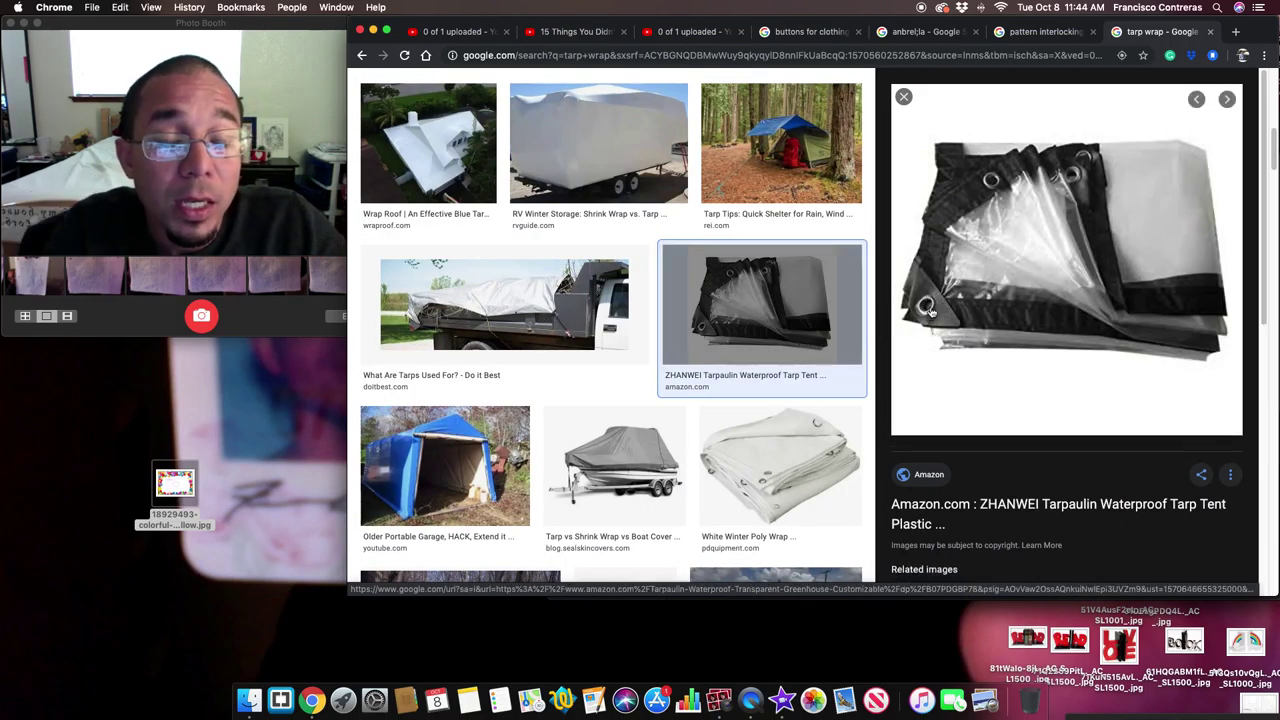
{"action": "scroll", "coordinate": [818, 365], "scroll_direction": "down", "scroll_amount": 5}
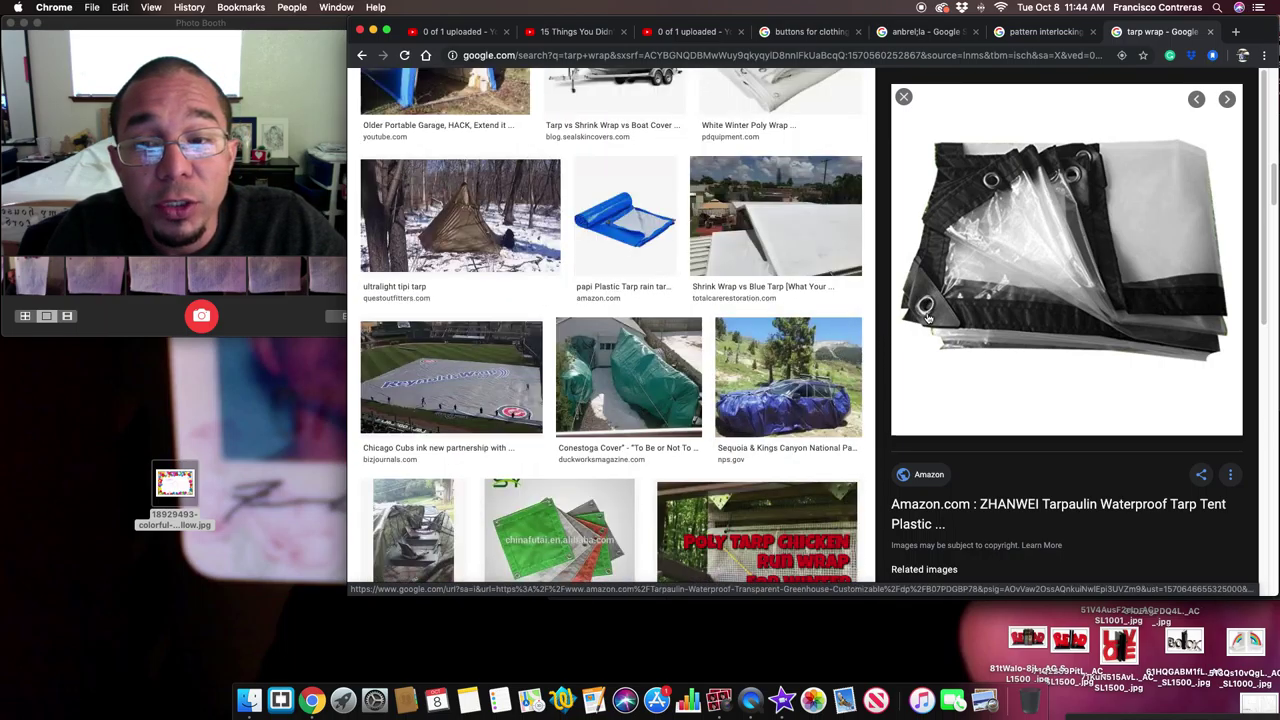
{"action": "left_click", "coordinate": [788, 380]}
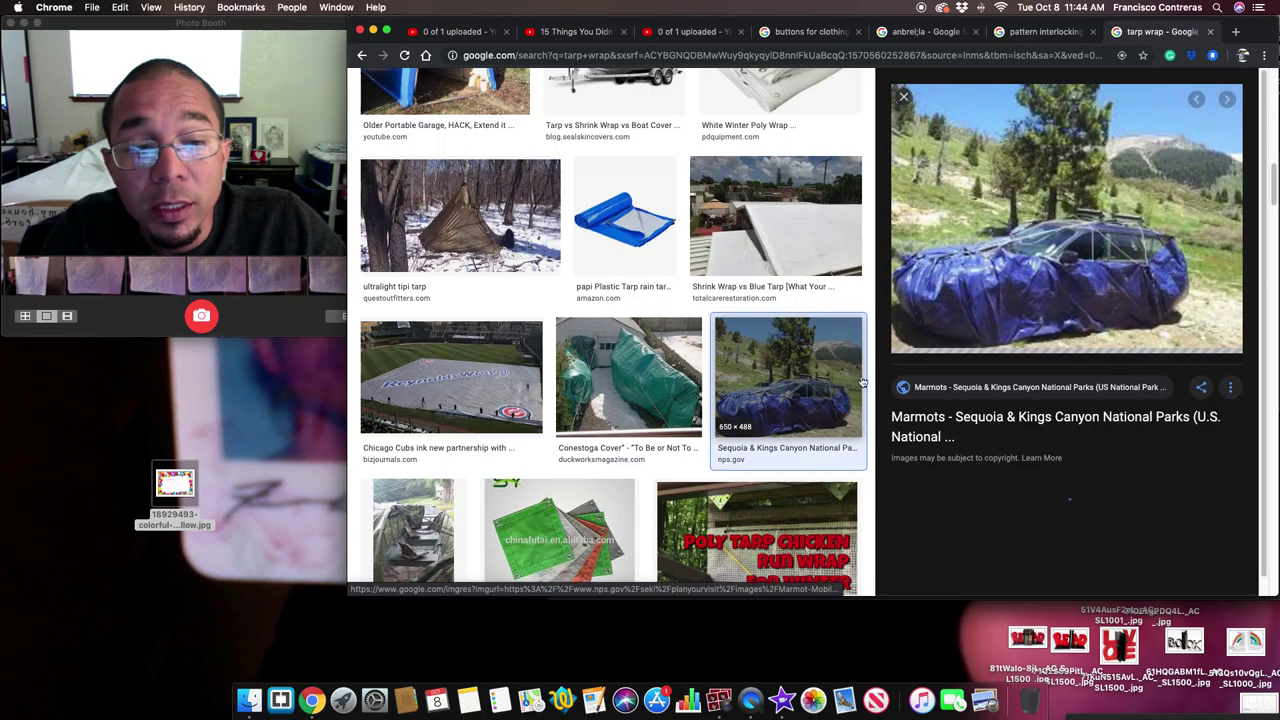
{"action": "left_click", "coordinate": [903, 97]}
{"action": "scroll", "coordinate": [823, 363], "scroll_direction": "down", "scroll_amount": 5}
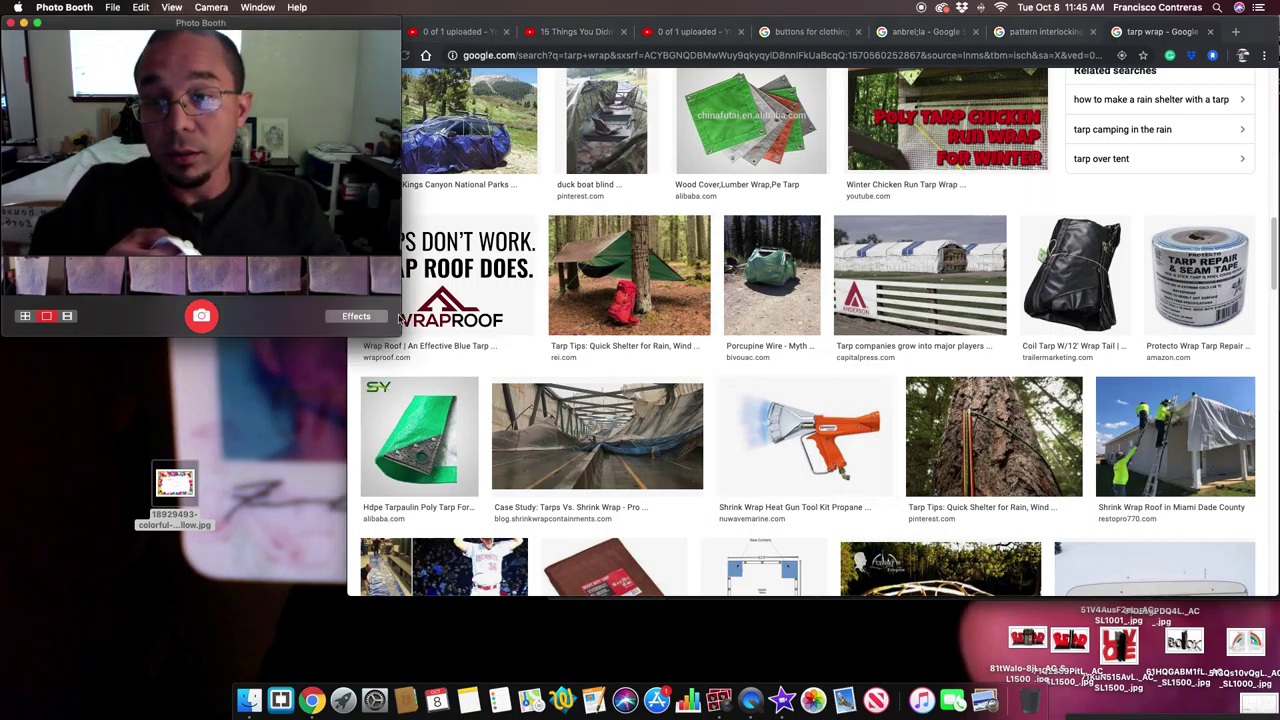
Switch to Photo Booth, enlarge its window to show the camera view, and shrink it back to its small size.
{"action": "left_click_drag", "start_coordinate": [344, 330], "coordinate": [918, 682]}
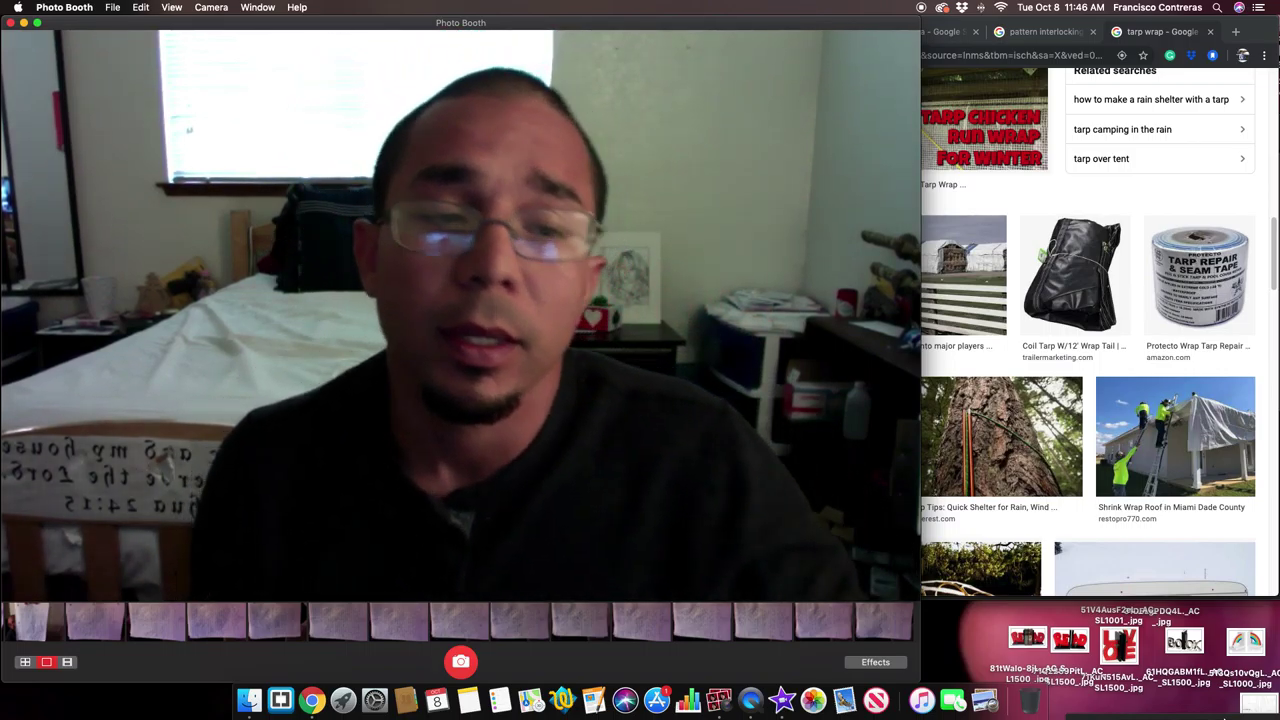
{"action": "left_click_drag", "start_coordinate": [908, 668], "coordinate": [395, 95]}
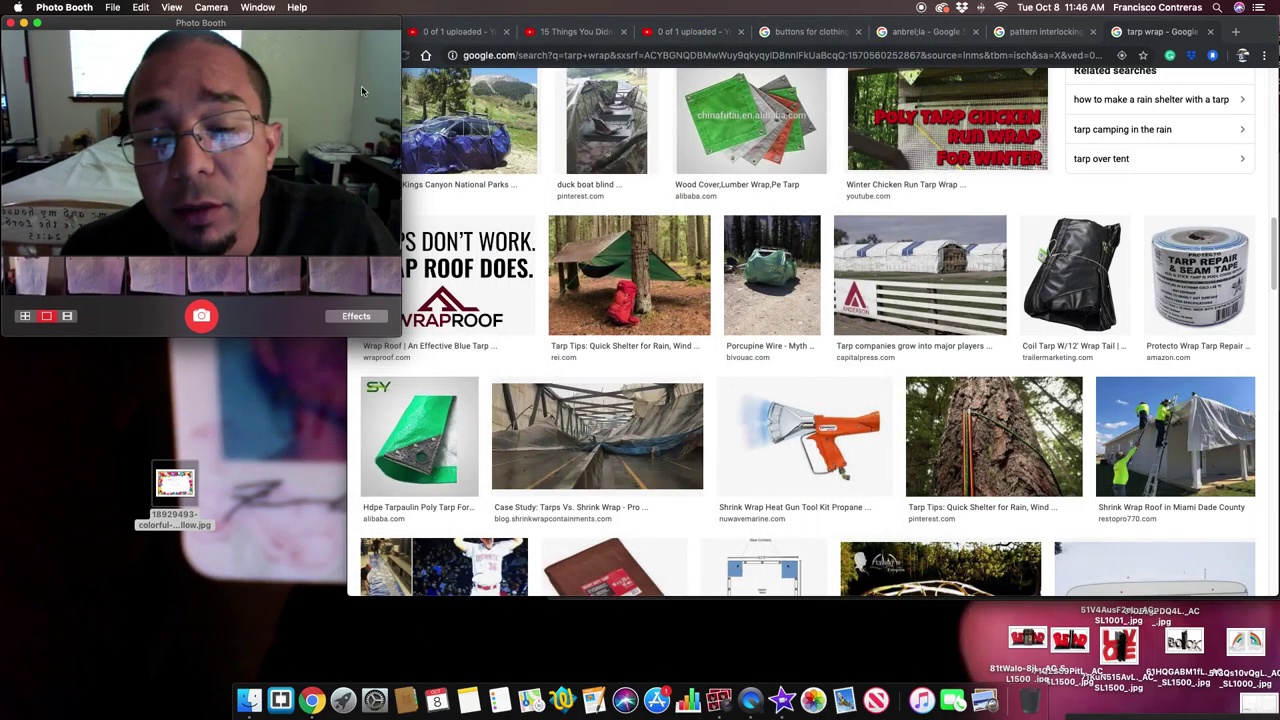
Switch back to Chrome and search Google for "suits for 10,000 dolars" in a new browser tab.
{"action": "left_click", "coordinate": [1265, 40]}
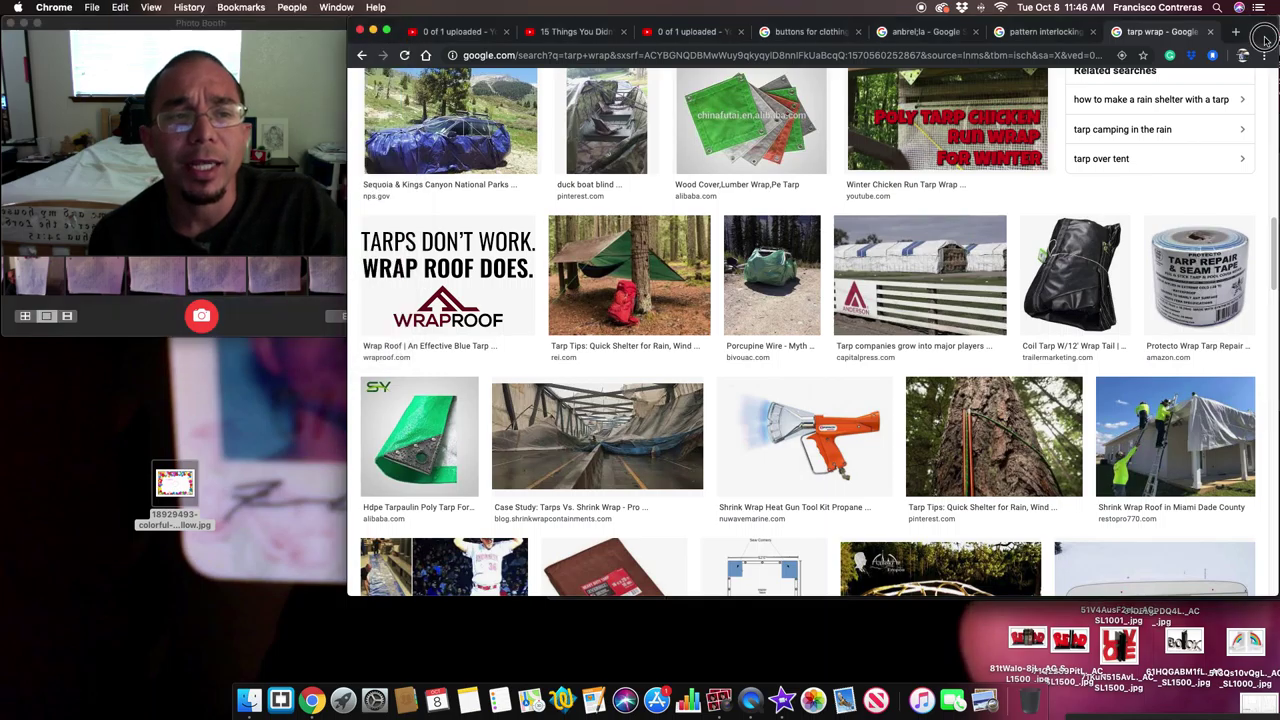
{"action": "left_click", "coordinate": [1239, 32]}
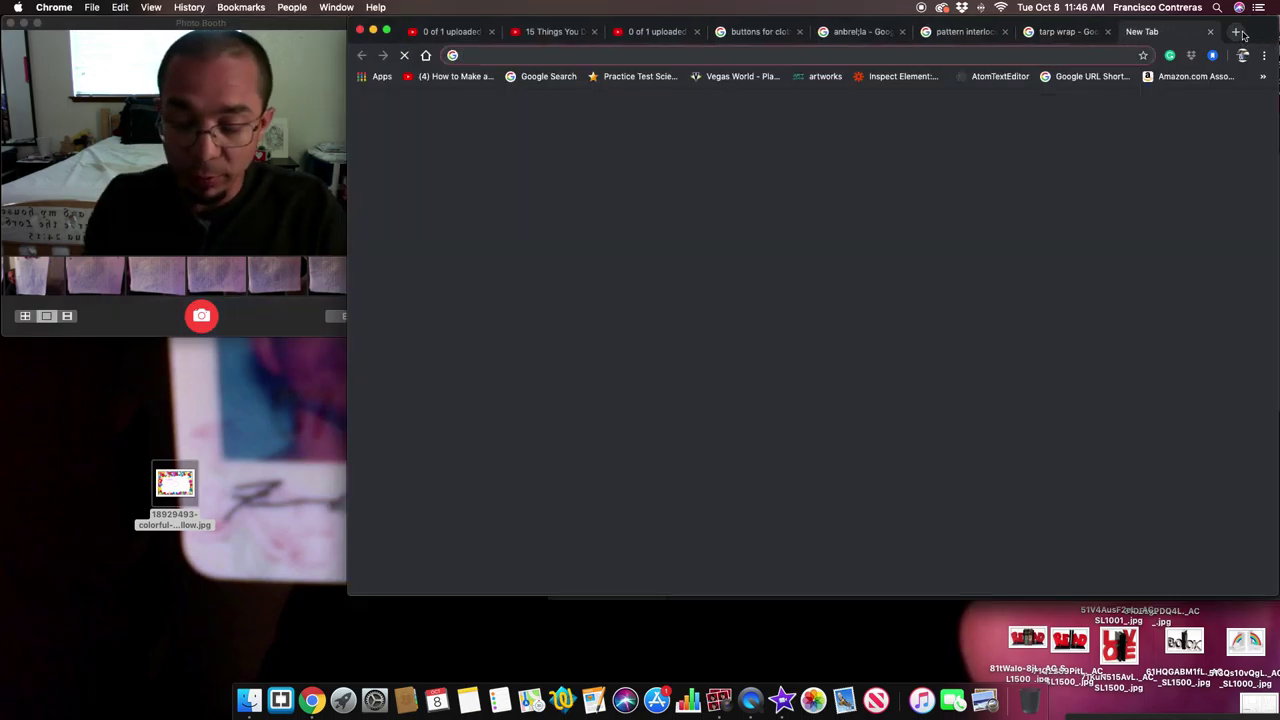
{"action": "type", "text": "sui"}
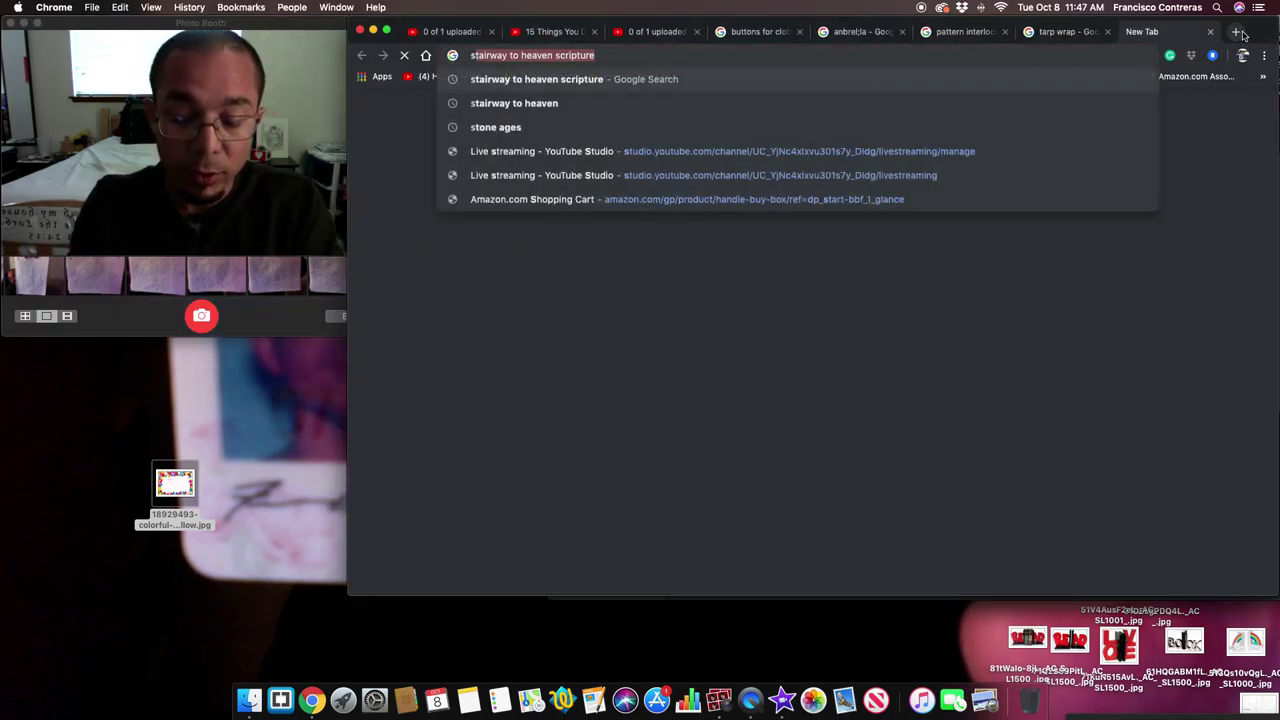
{"action": "type", "text": "ts for 10,000 dolars"}
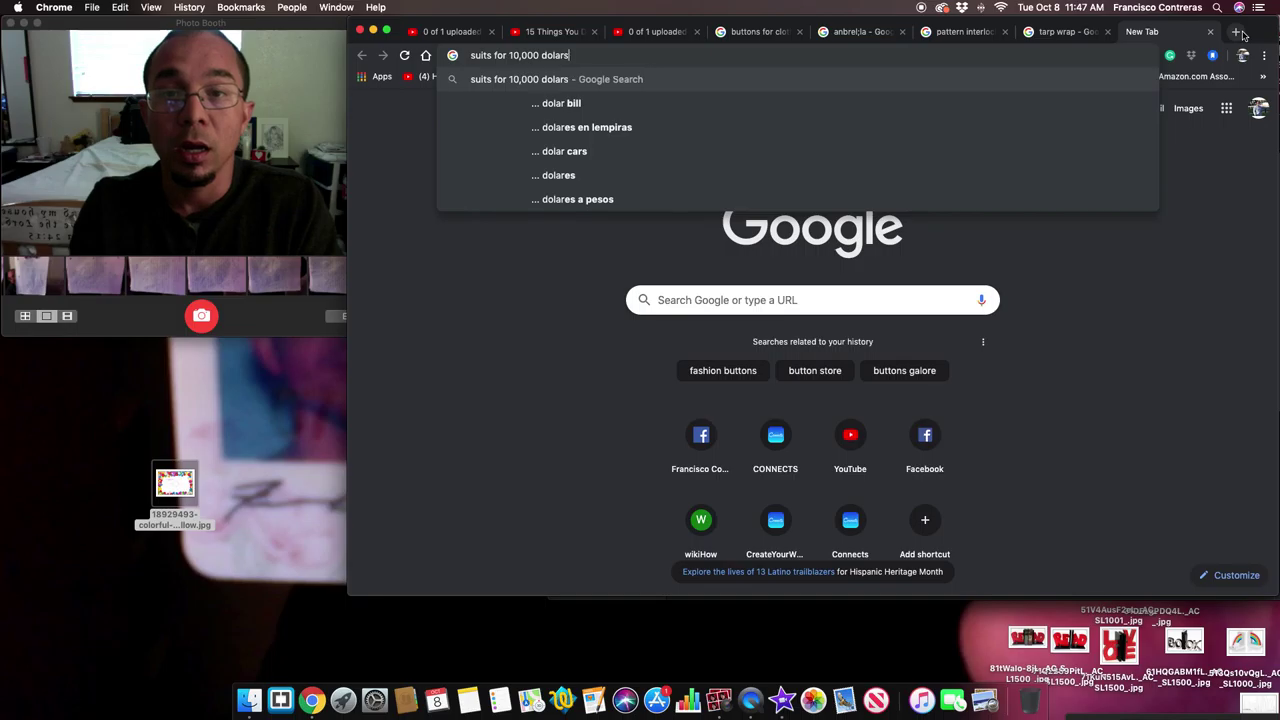
{"action": "key", "text": "Return"}
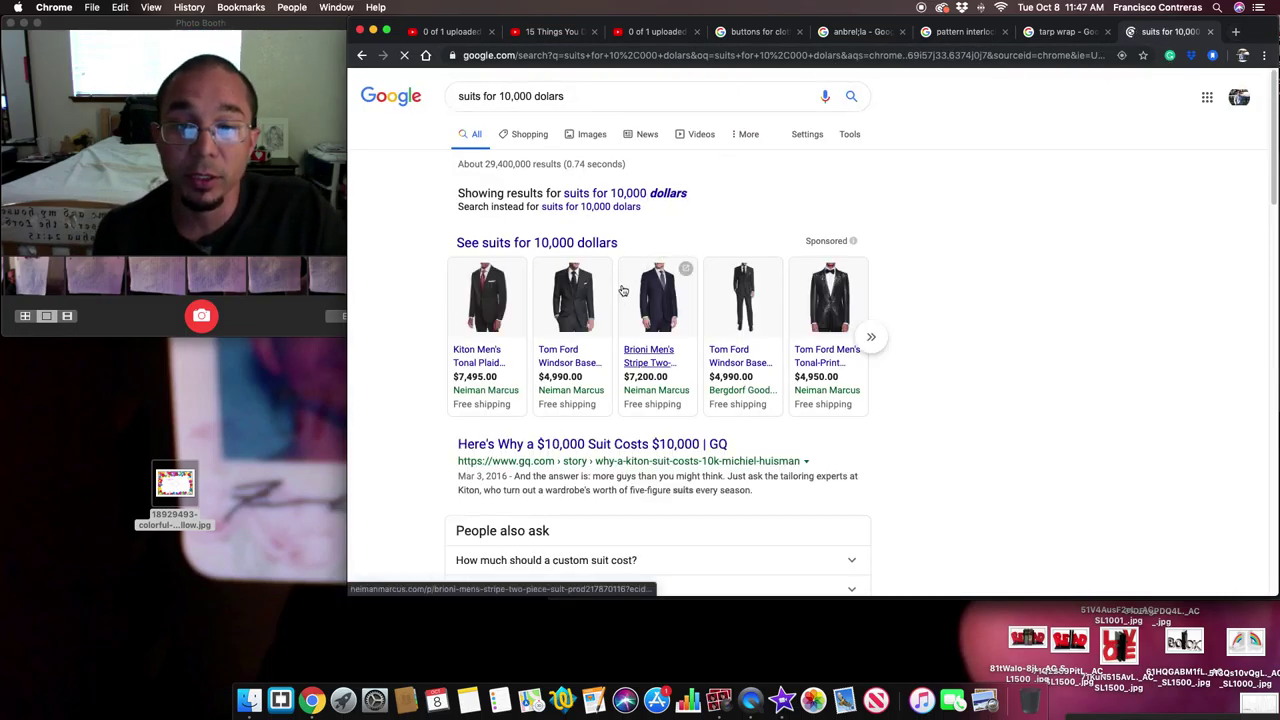
Show the shopping results for the suit search and browse through the listed suits.
{"action": "left_click", "coordinate": [541, 139]}
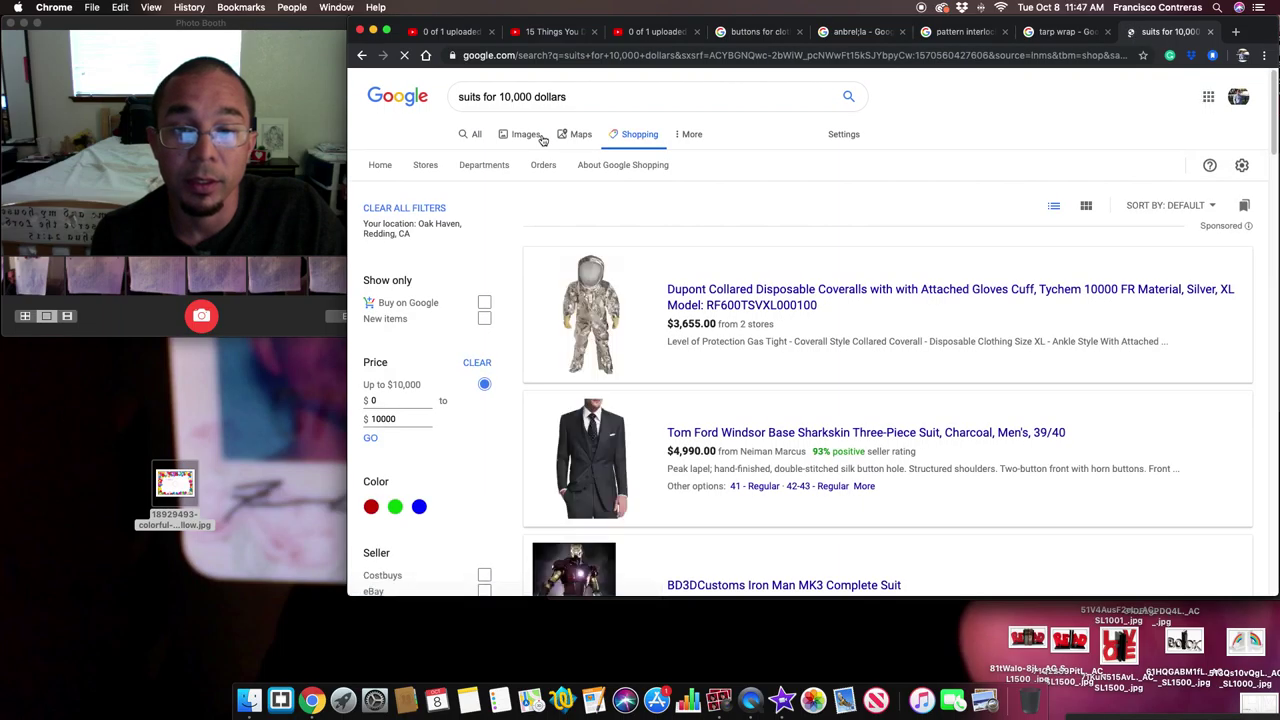
{"action": "scroll", "coordinate": [700, 400], "scroll_direction": "down", "scroll_amount": 2}
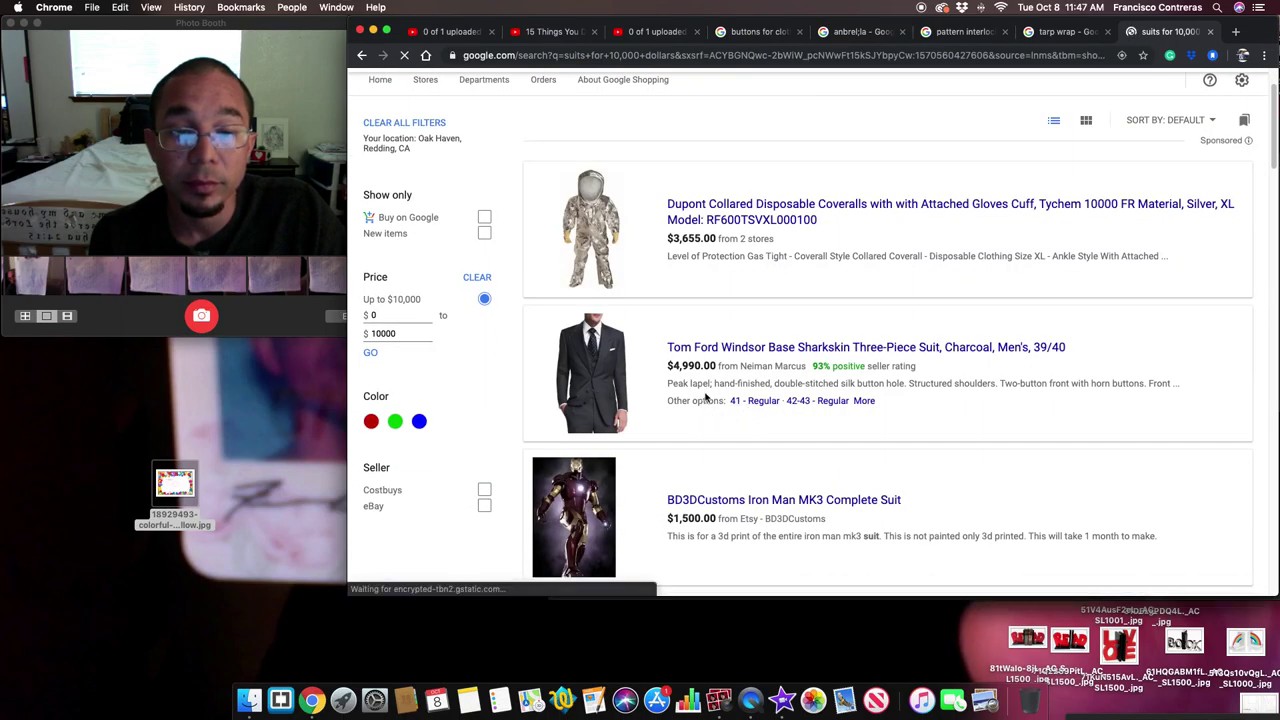
{"action": "scroll", "coordinate": [810, 377], "scroll_direction": "down", "scroll_amount": 10}
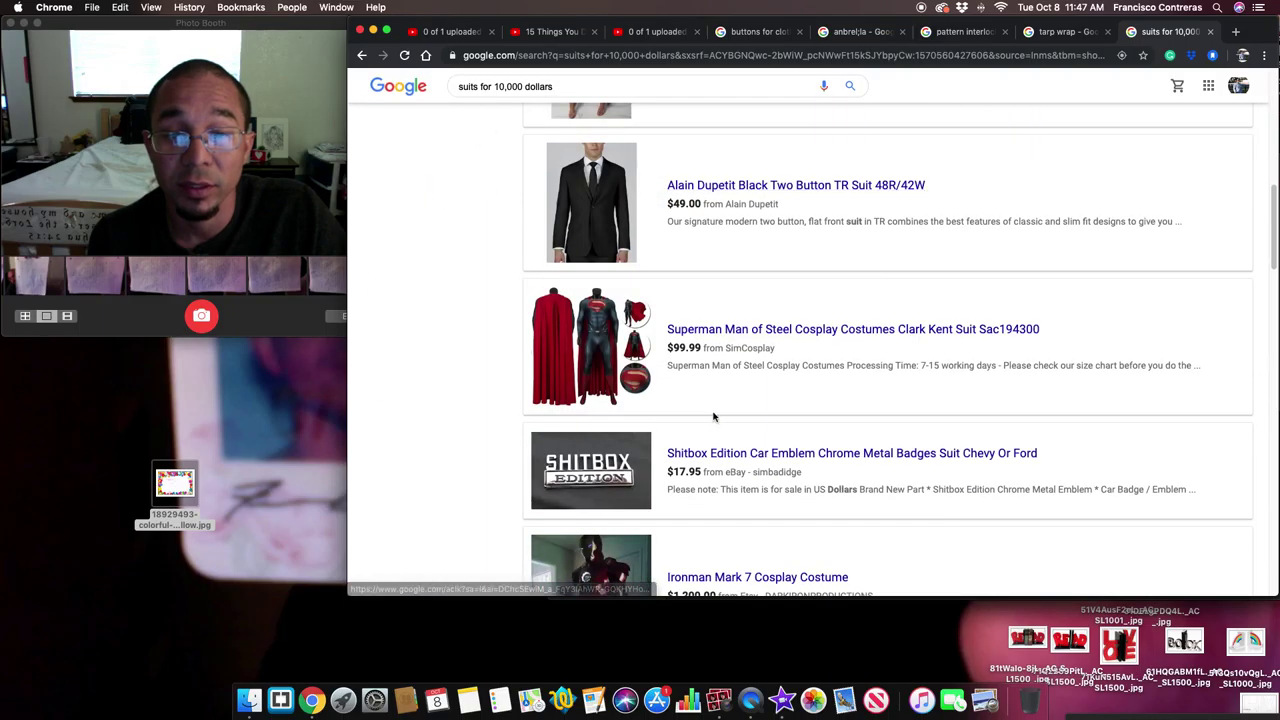
{"action": "scroll", "coordinate": [714, 417], "scroll_direction": "down", "scroll_amount": 10}
{"action": "scroll", "coordinate": [714, 417], "scroll_direction": "up", "scroll_amount": 20}
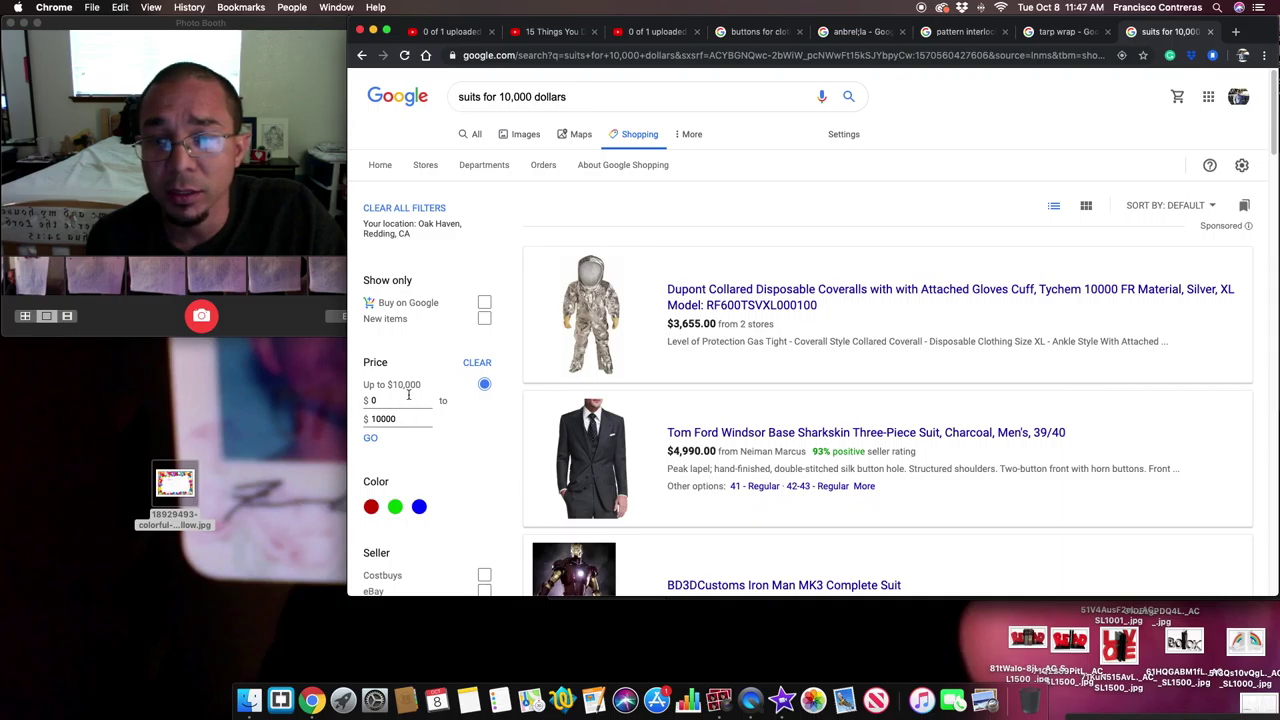
Sort the suit listings by price from high to low and look at the most expensive ones.
{"action": "left_click", "coordinate": [1212, 206]}
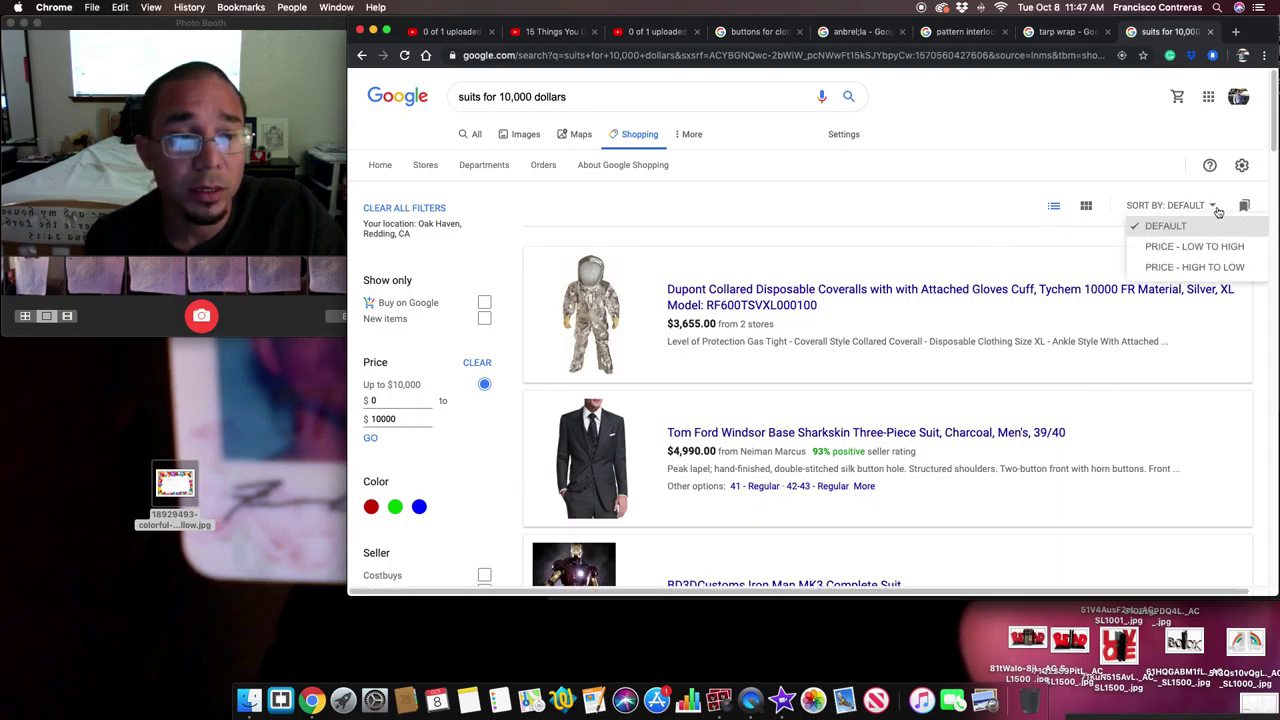
{"action": "left_click", "coordinate": [1205, 263]}
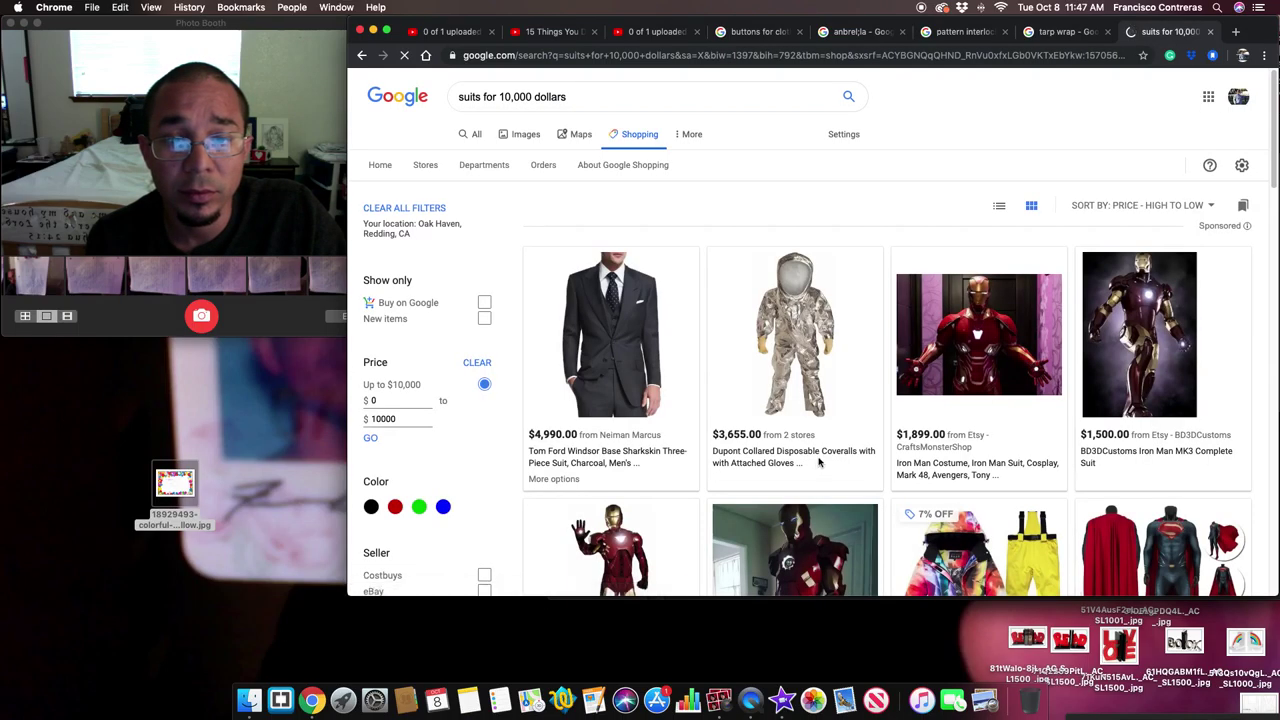
{"action": "scroll", "coordinate": [797, 471], "scroll_direction": "down", "scroll_amount": 2}
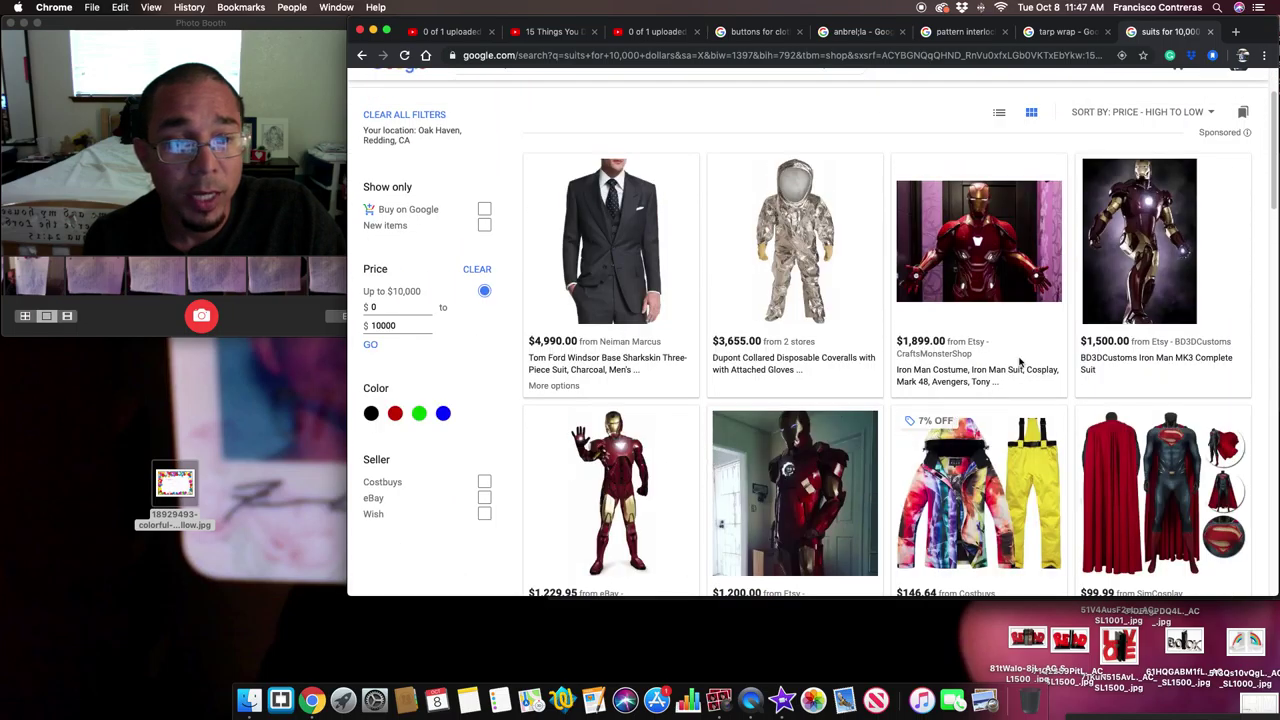
{"action": "scroll", "coordinate": [975, 372], "scroll_direction": "up", "scroll_amount": 2}
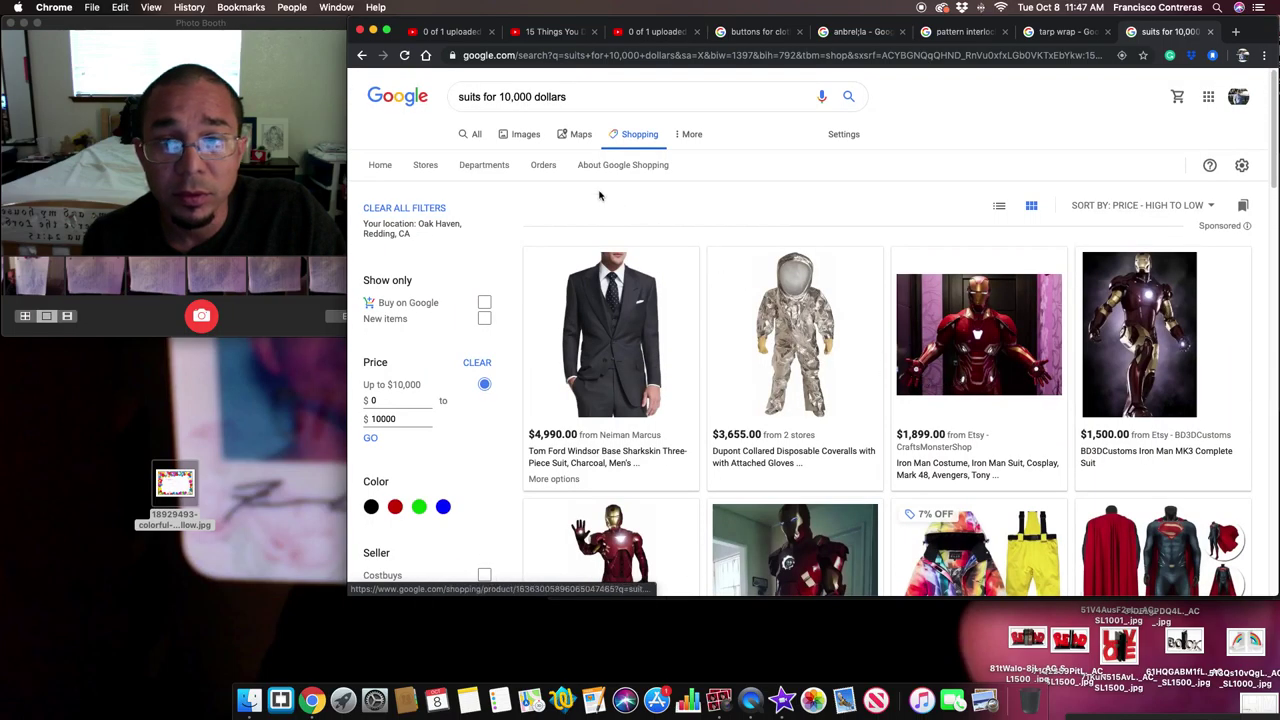
Refine the shopping search to "business suits for 10,000 dollars" and browse the listed products.
{"action": "left_click", "coordinate": [459, 97]}
{"action": "type", "text": "b"}
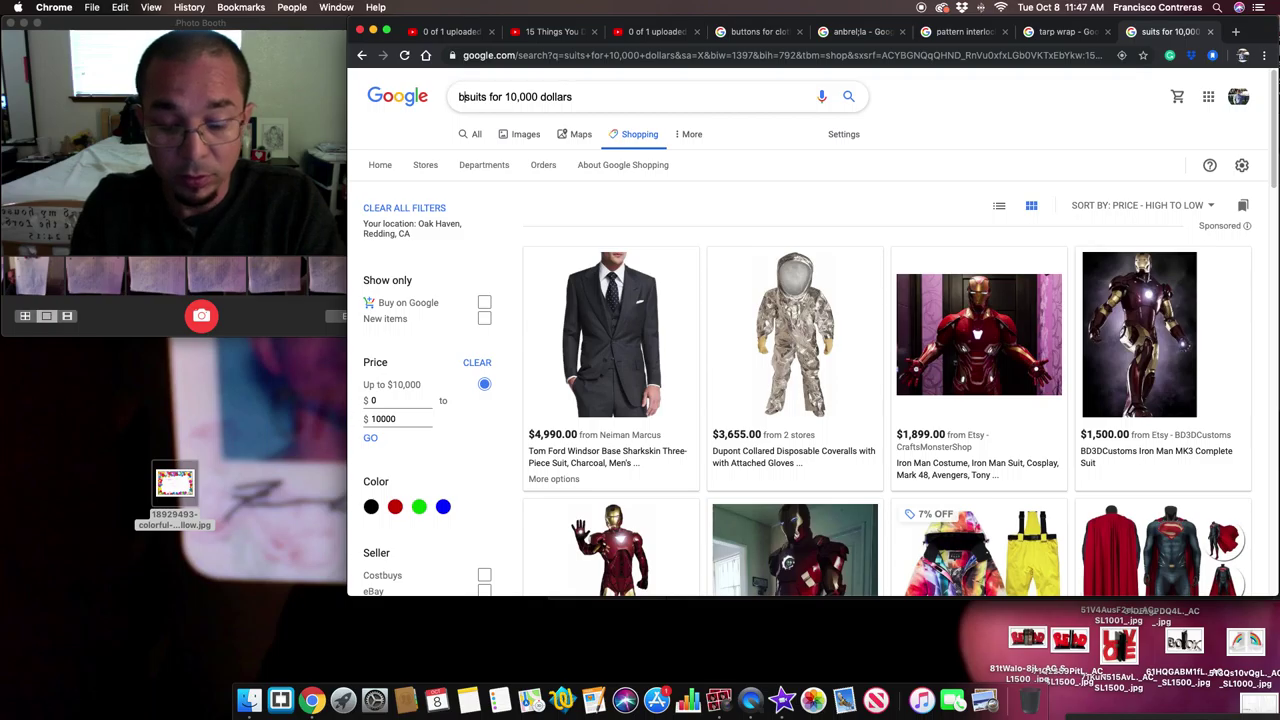
{"action": "type", "text": "usiness"}
{"action": "key", "text": "Return"}
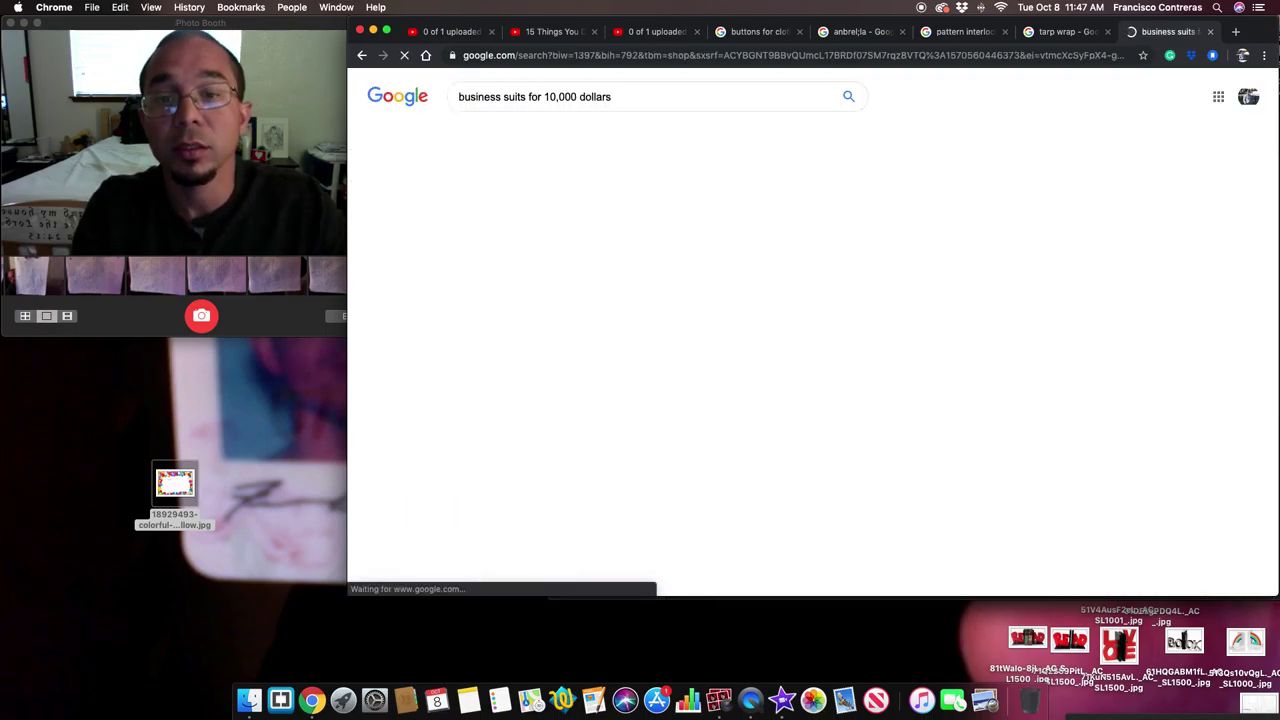
{"action": "scroll", "coordinate": [577, 313], "scroll_direction": "down", "scroll_amount": 1}
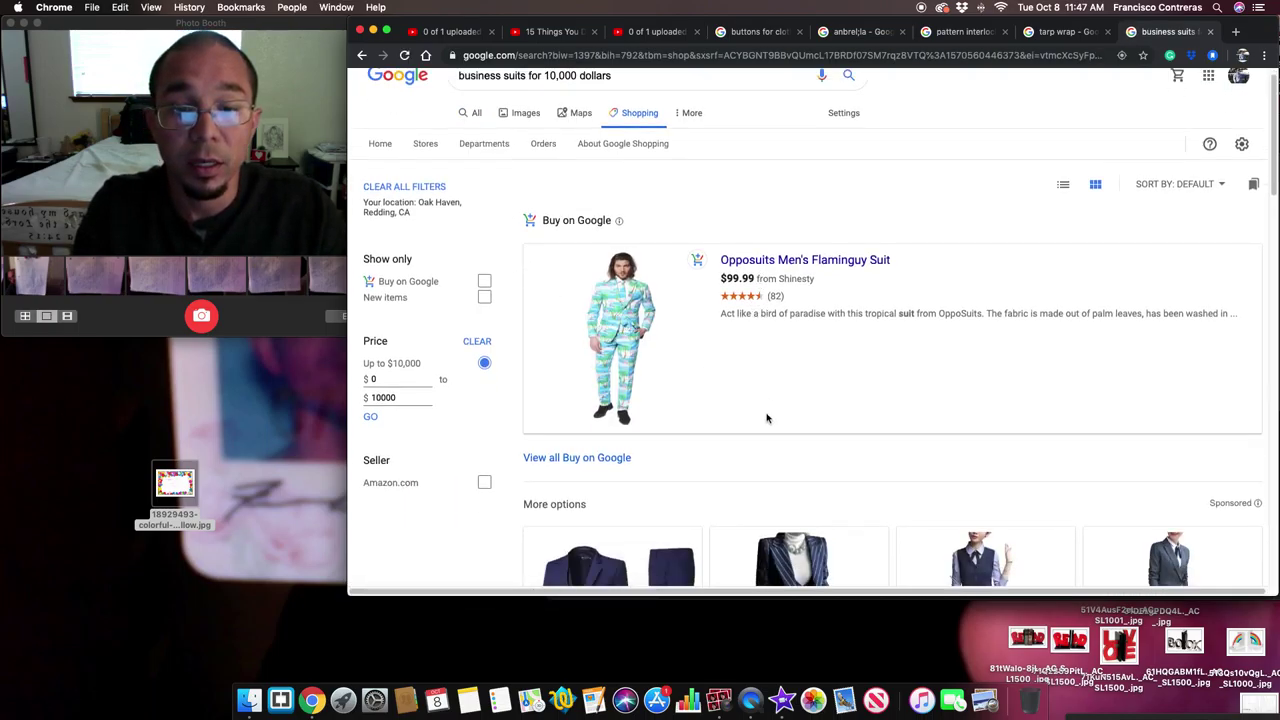
{"action": "scroll", "coordinate": [767, 418], "scroll_direction": "down", "scroll_amount": 5}
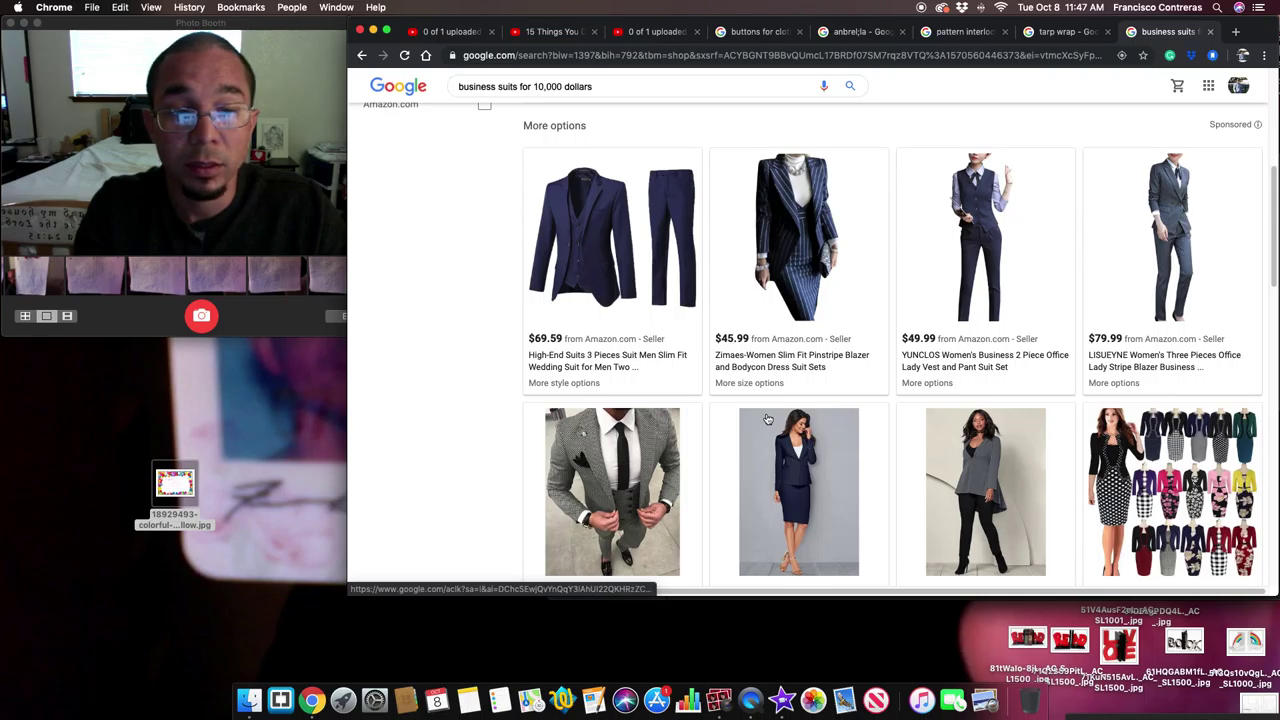
{"action": "scroll", "coordinate": [767, 418], "scroll_direction": "down", "scroll_amount": 7}
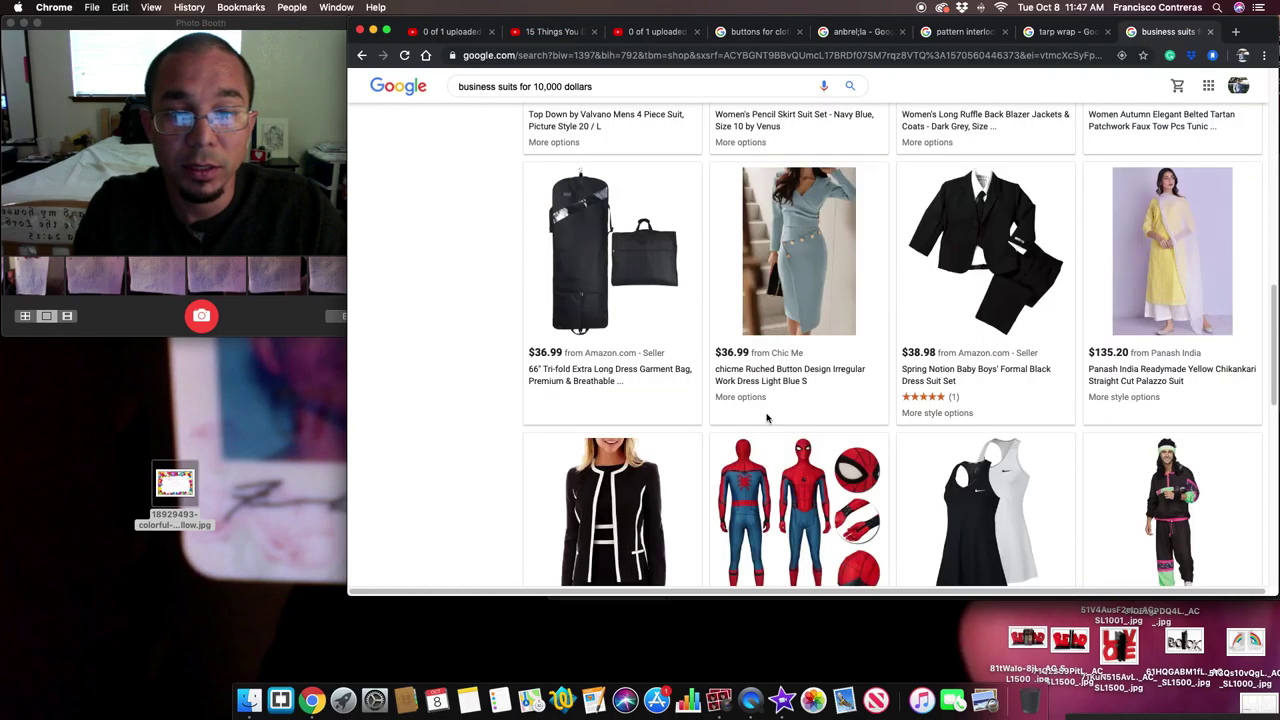
{"action": "scroll", "coordinate": [767, 418], "scroll_direction": "down", "scroll_amount": 3}
{"action": "scroll", "coordinate": [768, 415], "scroll_direction": "up", "scroll_amount": 15}
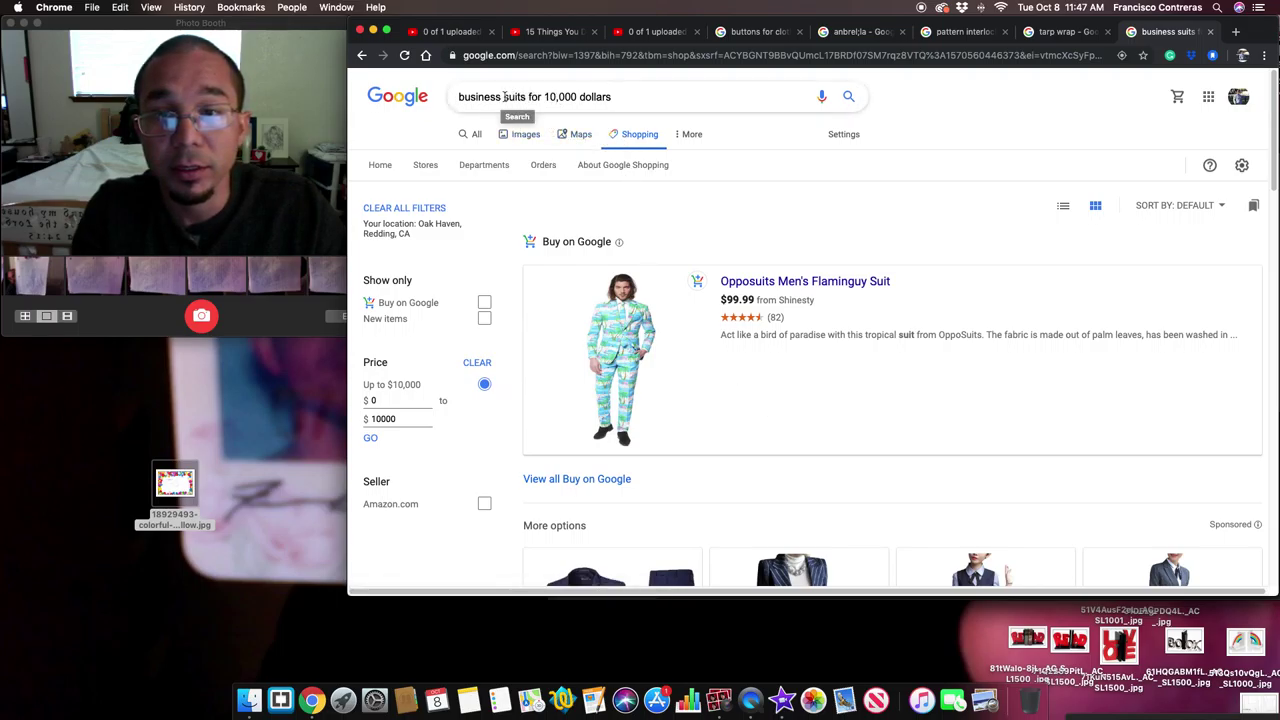
Search again for "suits for 10,000 dollars" and view the details of the Tom Ford Windsor Base Sharkskin Three-Piece Suit.
{"action": "key", "text": "BackSpace"}
{"action": "key", "text": "Return"}
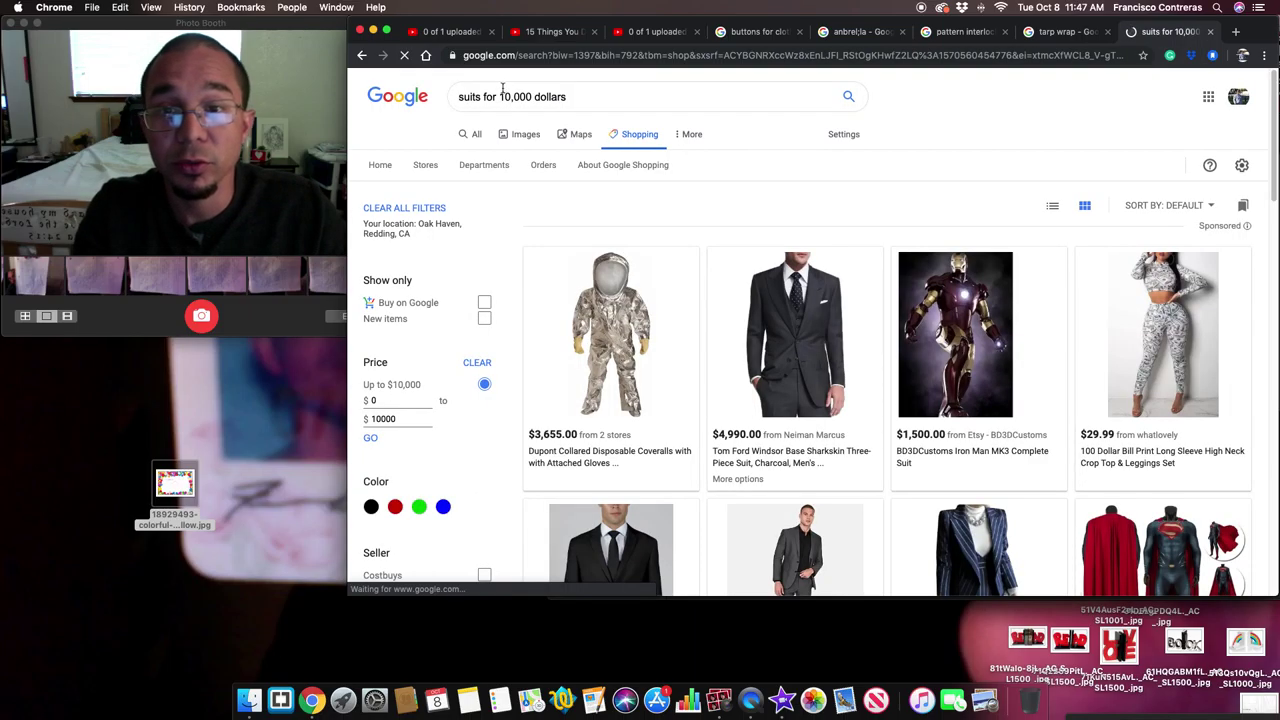
{"action": "left_click", "coordinate": [776, 460]}
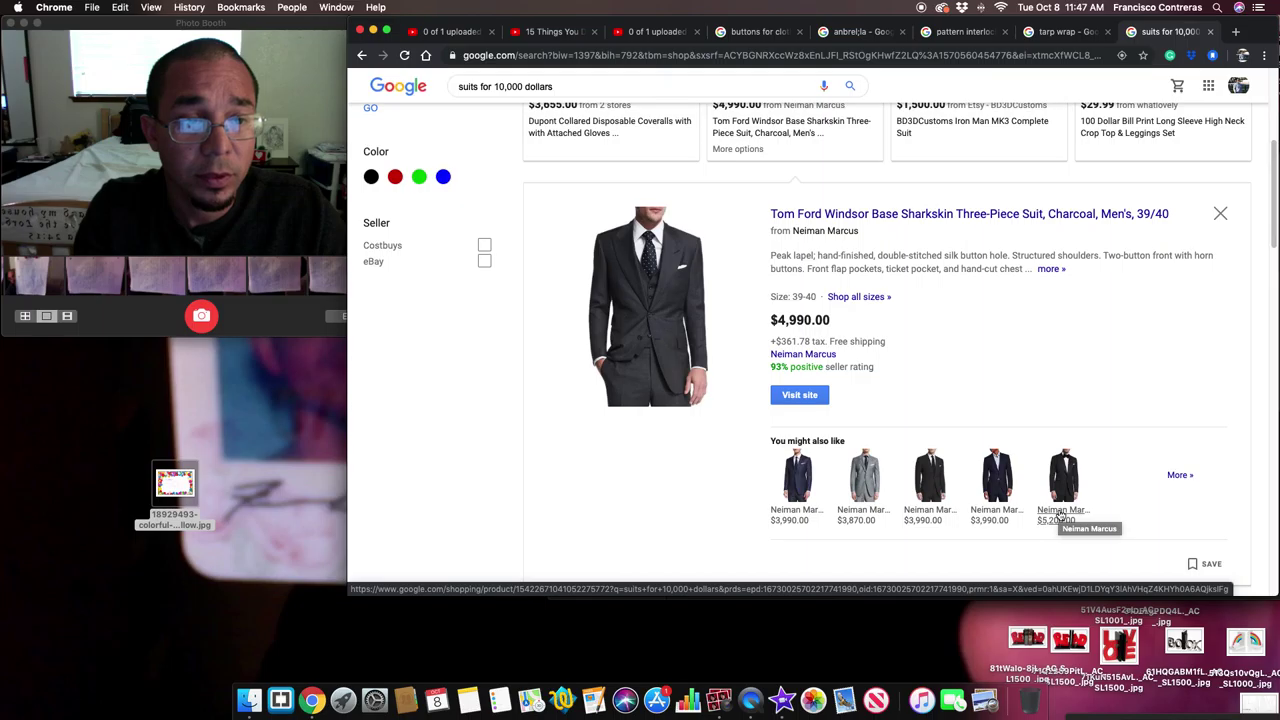
{"action": "scroll", "coordinate": [760, 480], "scroll_direction": "up", "scroll_amount": 5}
{"action": "scroll", "coordinate": [680, 520], "scroll_direction": "down", "scroll_amount": 2}
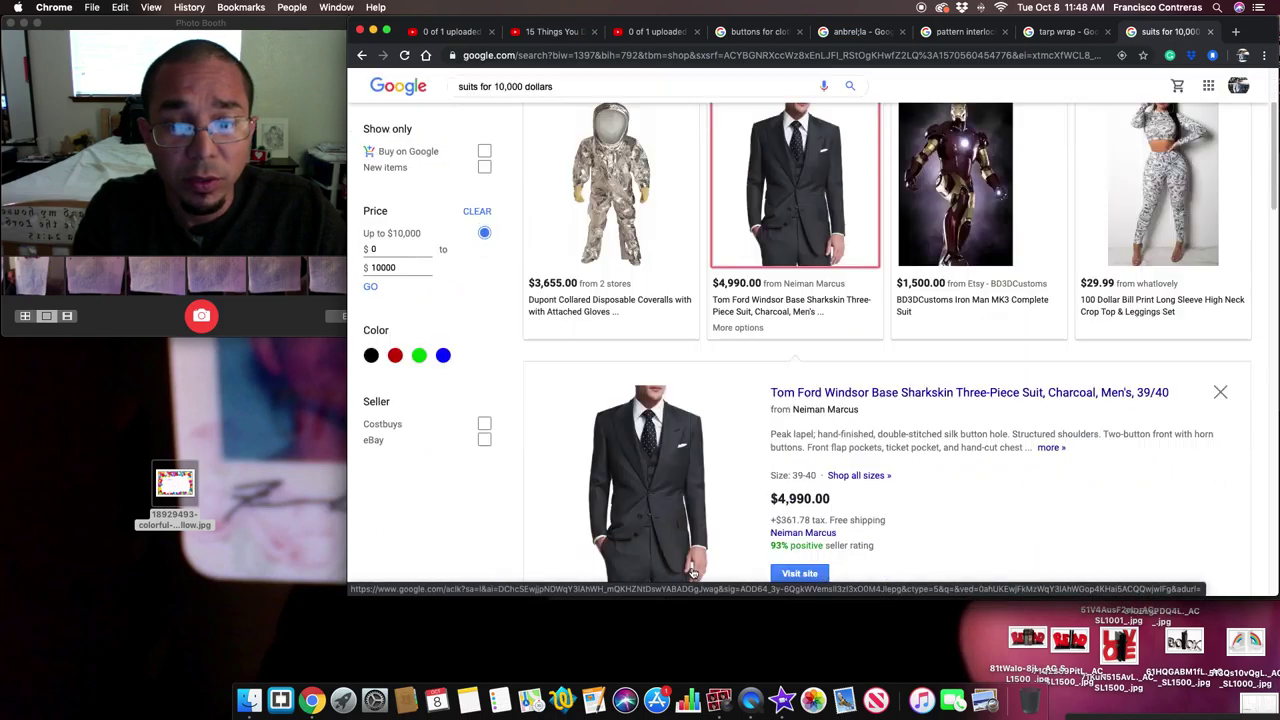
{"action": "scroll", "coordinate": [684, 451], "scroll_direction": "down", "scroll_amount": 5}
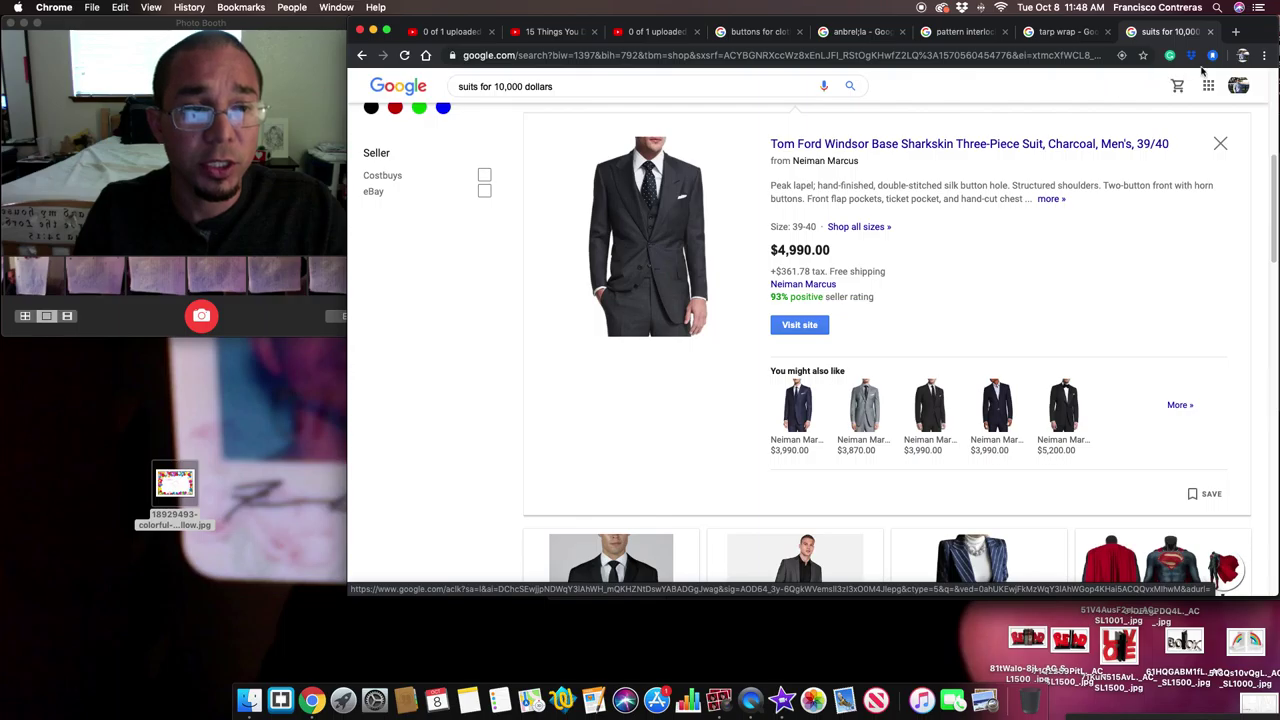
Return to the "buttons for clothing" image results and browse the different button types.
{"action": "left_click", "coordinate": [1078, 32]}
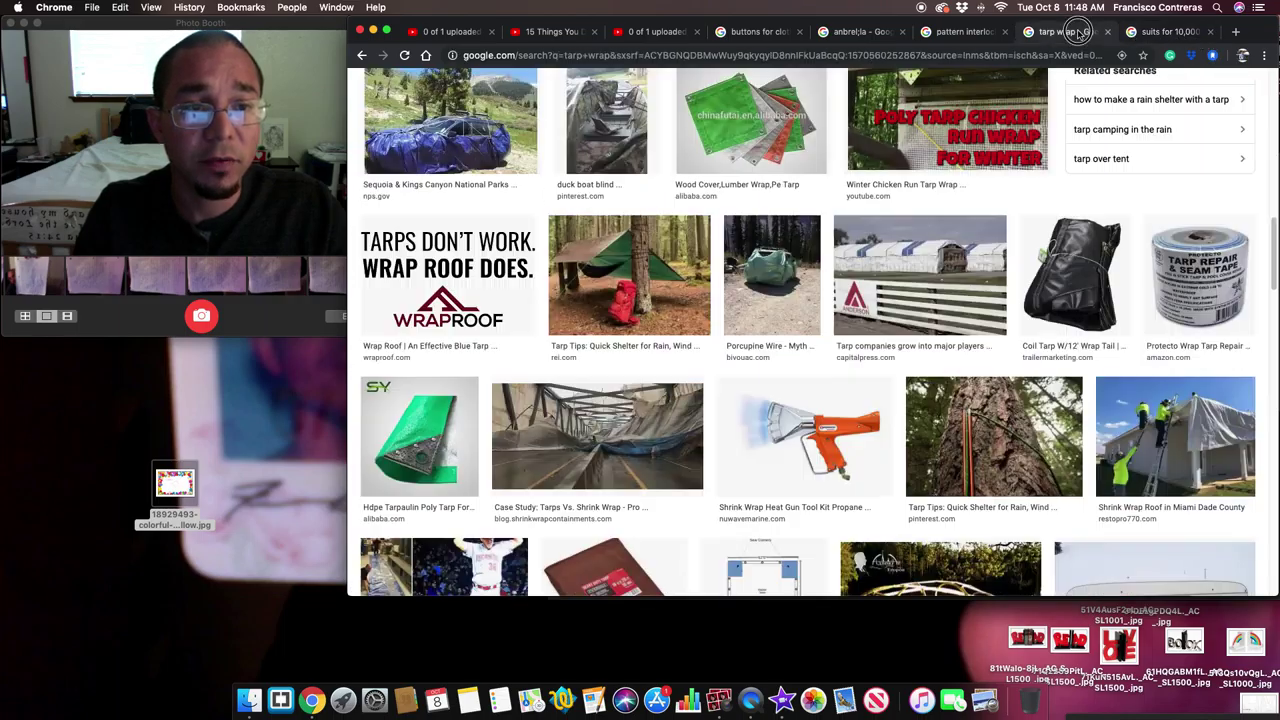
{"action": "left_click", "coordinate": [965, 32]}
{"action": "left_click", "coordinate": [758, 32]}
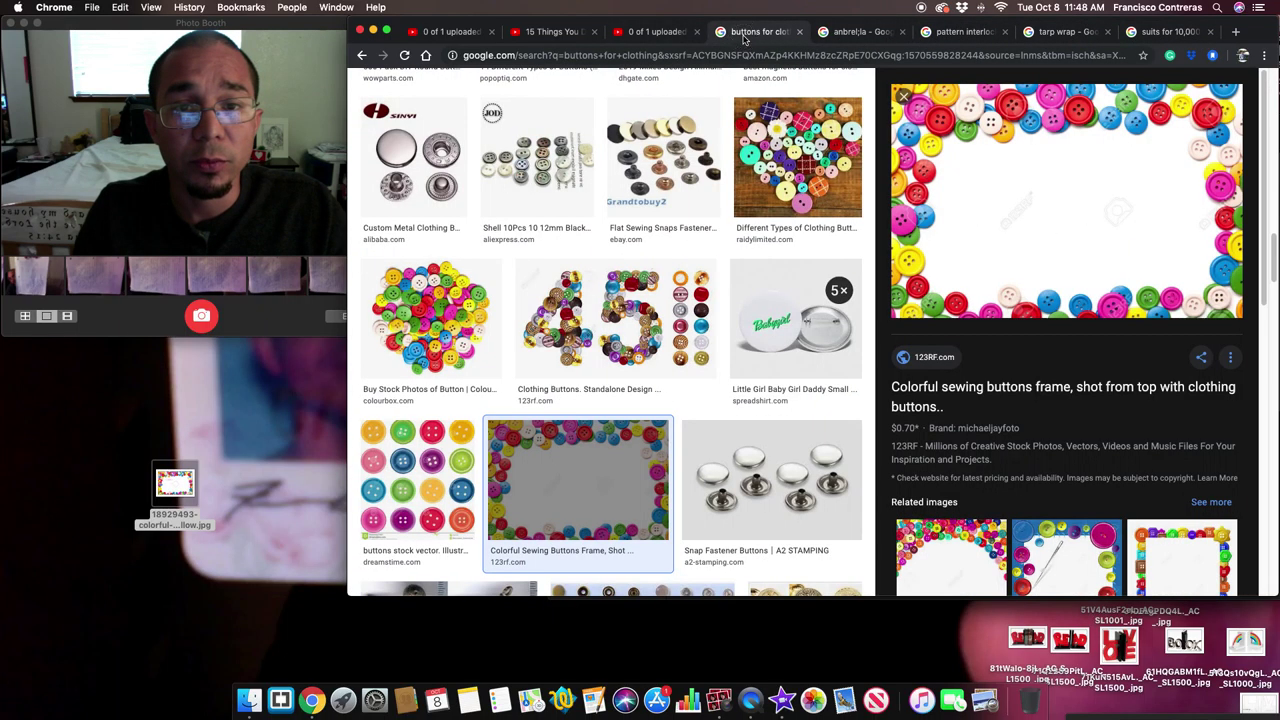
{"action": "scroll", "coordinate": [760, 166], "scroll_direction": "down", "scroll_amount": 5}
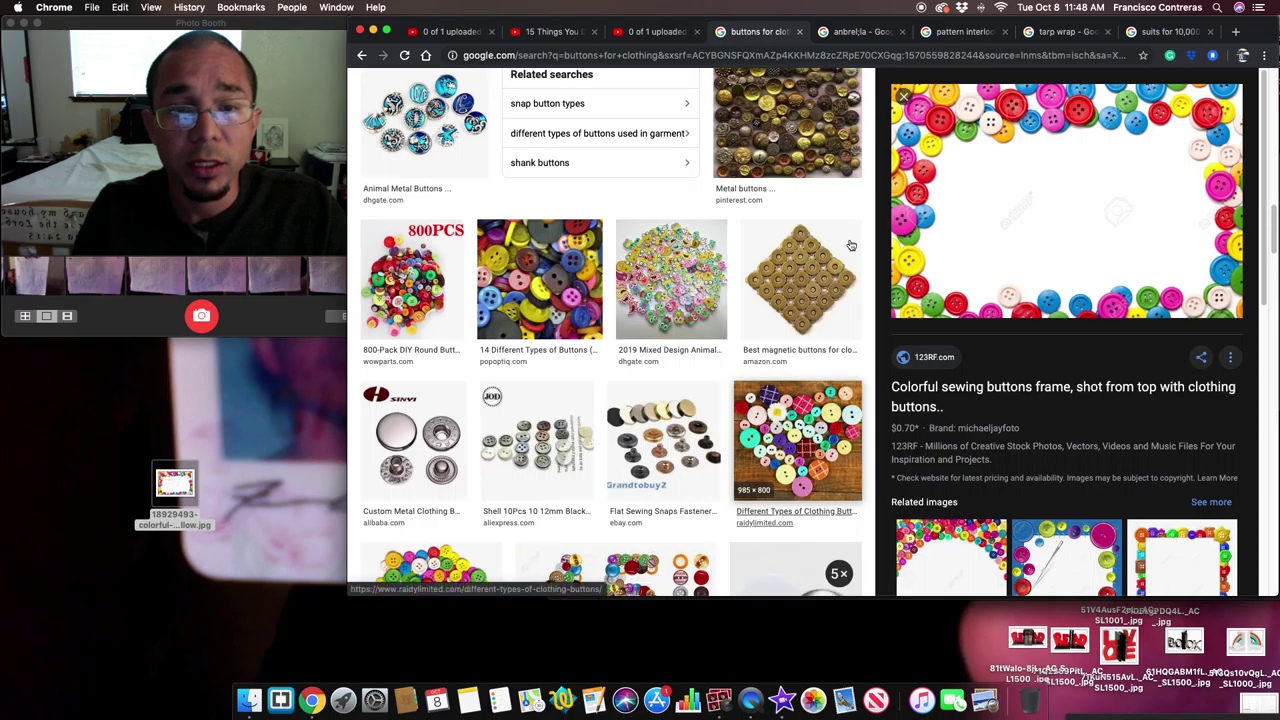
{"action": "scroll", "coordinate": [765, 388], "scroll_direction": "down", "scroll_amount": 5}
{"action": "scroll", "coordinate": [765, 388], "scroll_direction": "up", "scroll_amount": 10}
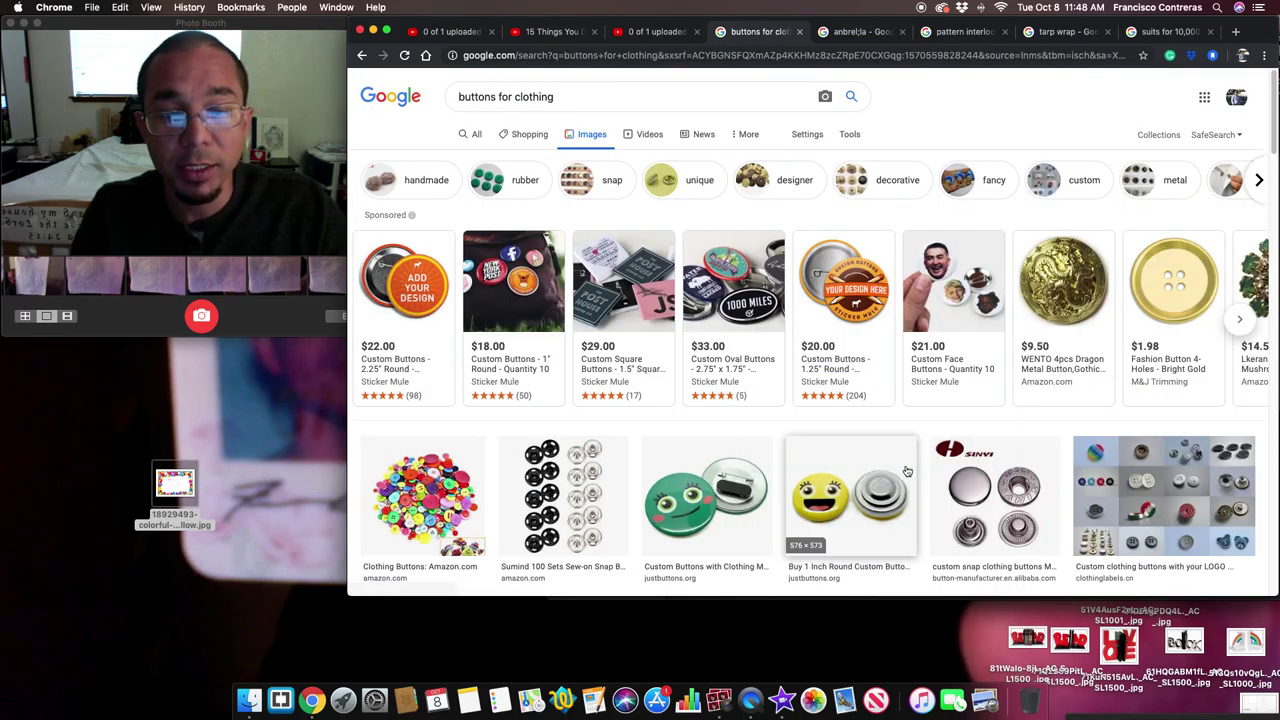
{"action": "scroll", "coordinate": [897, 471], "scroll_direction": "down", "scroll_amount": 2}
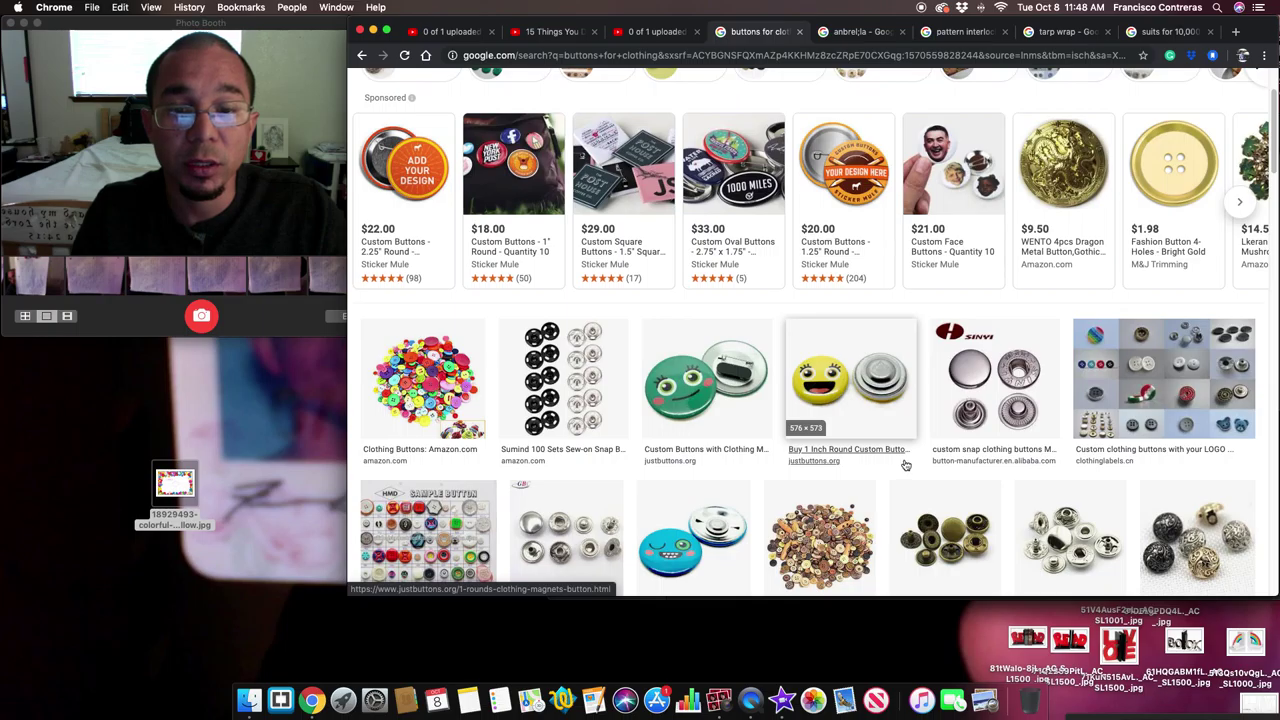
Go to the umbrella image results and browse the umbrella shapes and handles.
{"action": "left_click", "coordinate": [870, 36]}
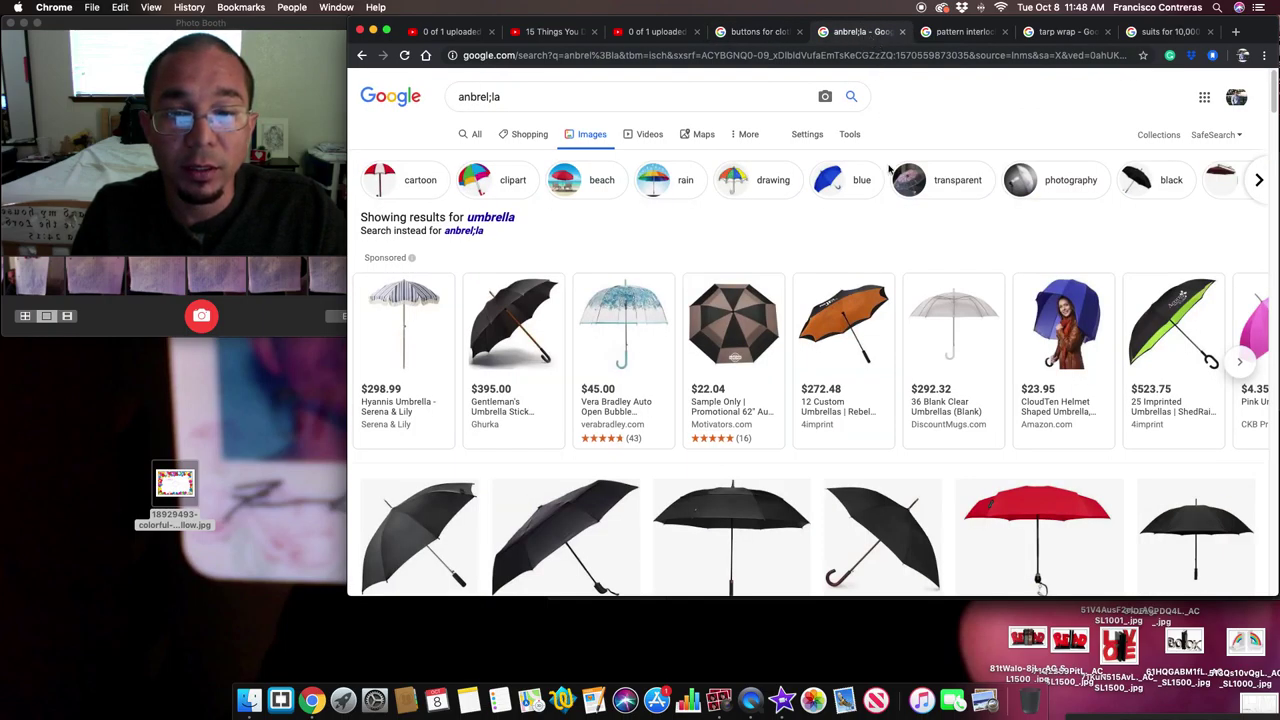
{"action": "scroll", "coordinate": [758, 410], "scroll_direction": "down", "scroll_amount": 5}
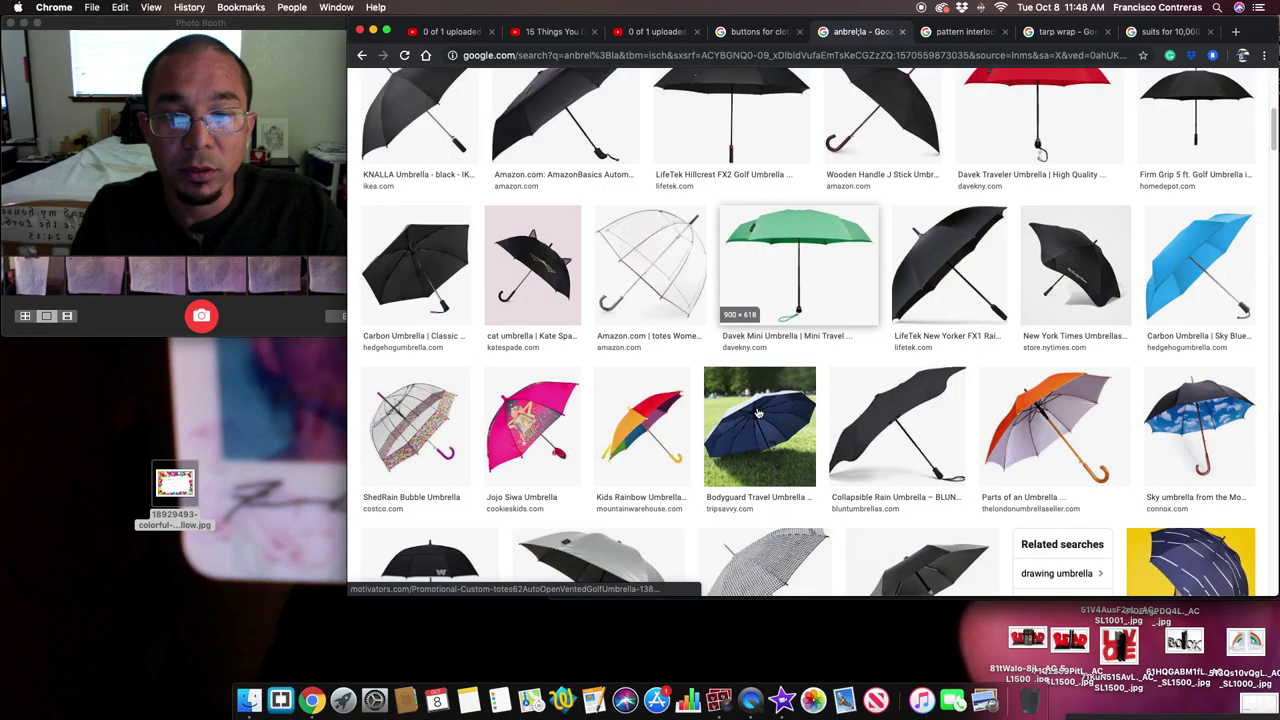
{"action": "scroll", "coordinate": [758, 413], "scroll_direction": "down", "scroll_amount": 3}
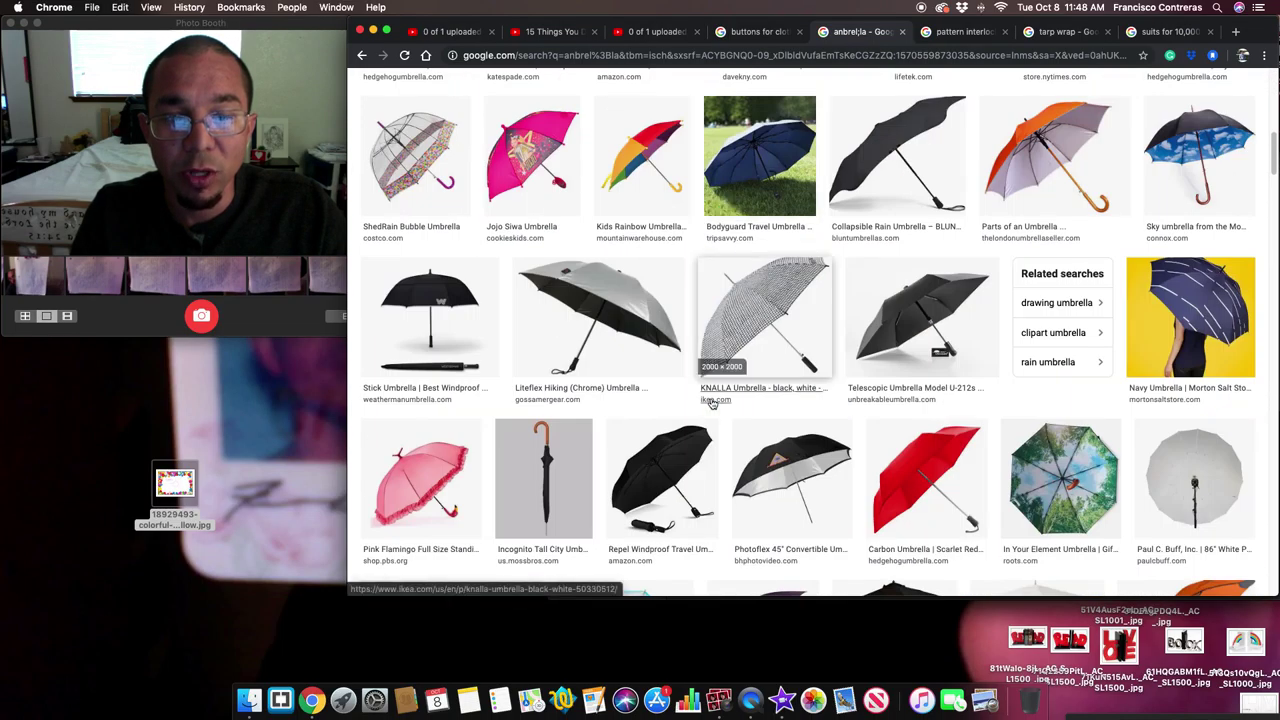
{"action": "scroll", "coordinate": [713, 403], "scroll_direction": "down", "scroll_amount": 3}
{"action": "scroll", "coordinate": [730, 400], "scroll_direction": "down", "scroll_amount": 6}
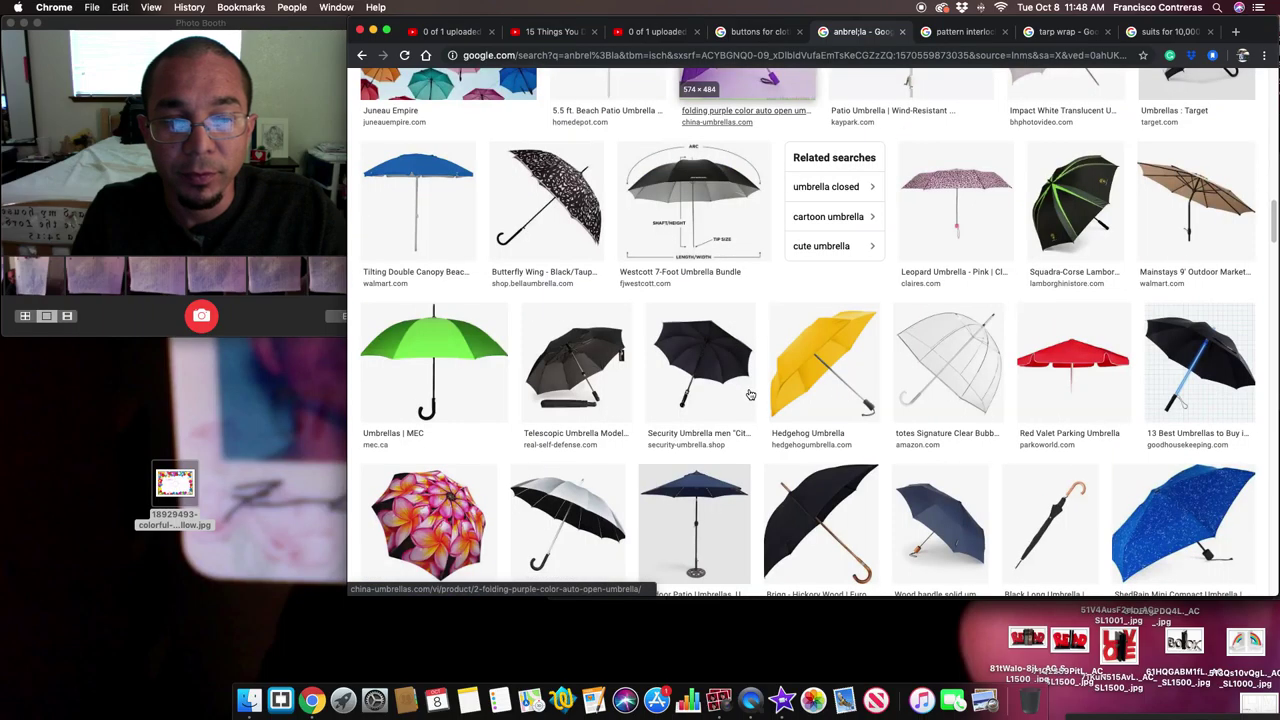
{"action": "scroll", "coordinate": [750, 395], "scroll_direction": "down", "scroll_amount": 3}
Preview the Davek Elite cane umbrella, look through its related images, and close the preview.
{"action": "left_click", "coordinate": [1017, 440]}
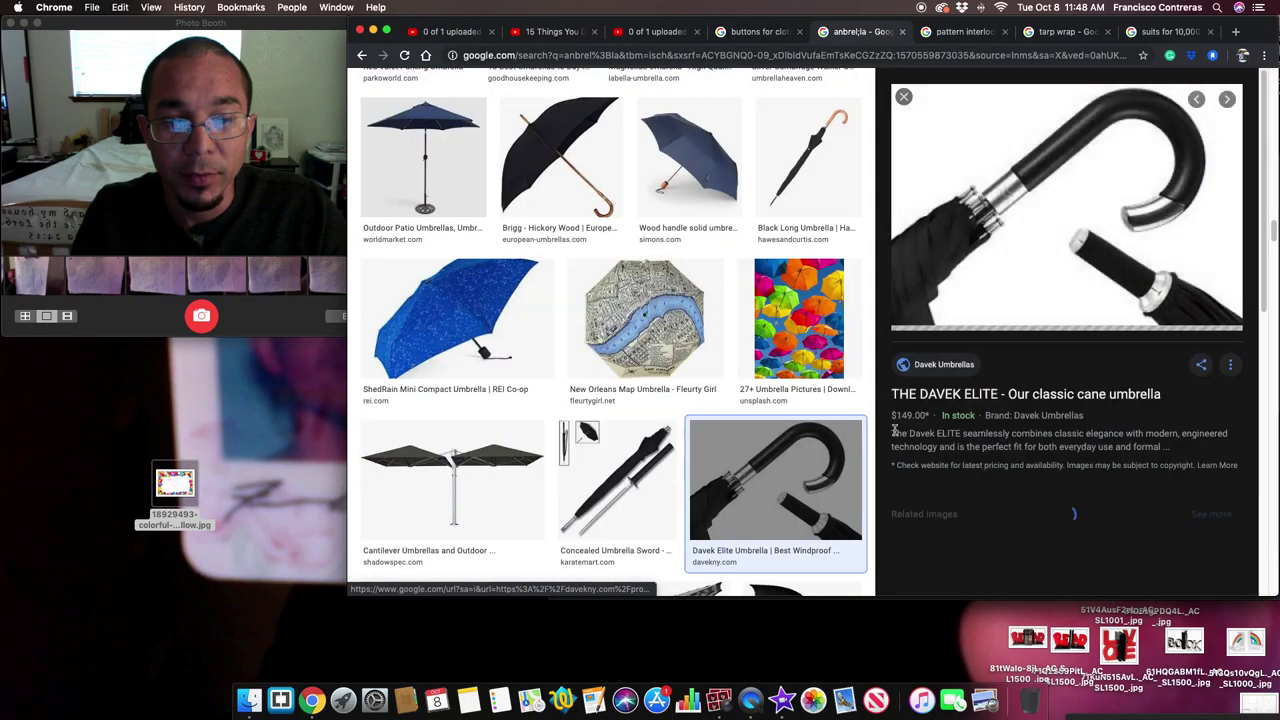
{"action": "scroll", "coordinate": [983, 260], "scroll_direction": "down", "scroll_amount": 8}
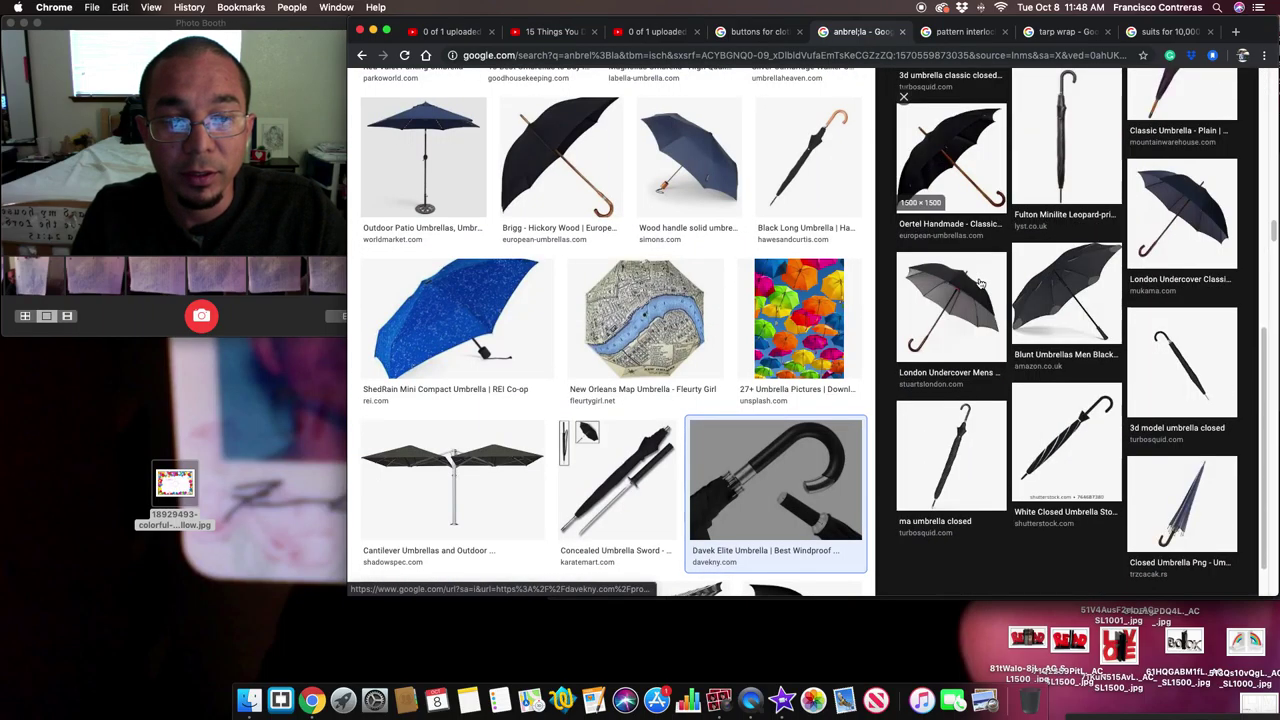
{"action": "scroll", "coordinate": [980, 285], "scroll_direction": "up", "scroll_amount": 10}
{"action": "left_click", "coordinate": [904, 96]}
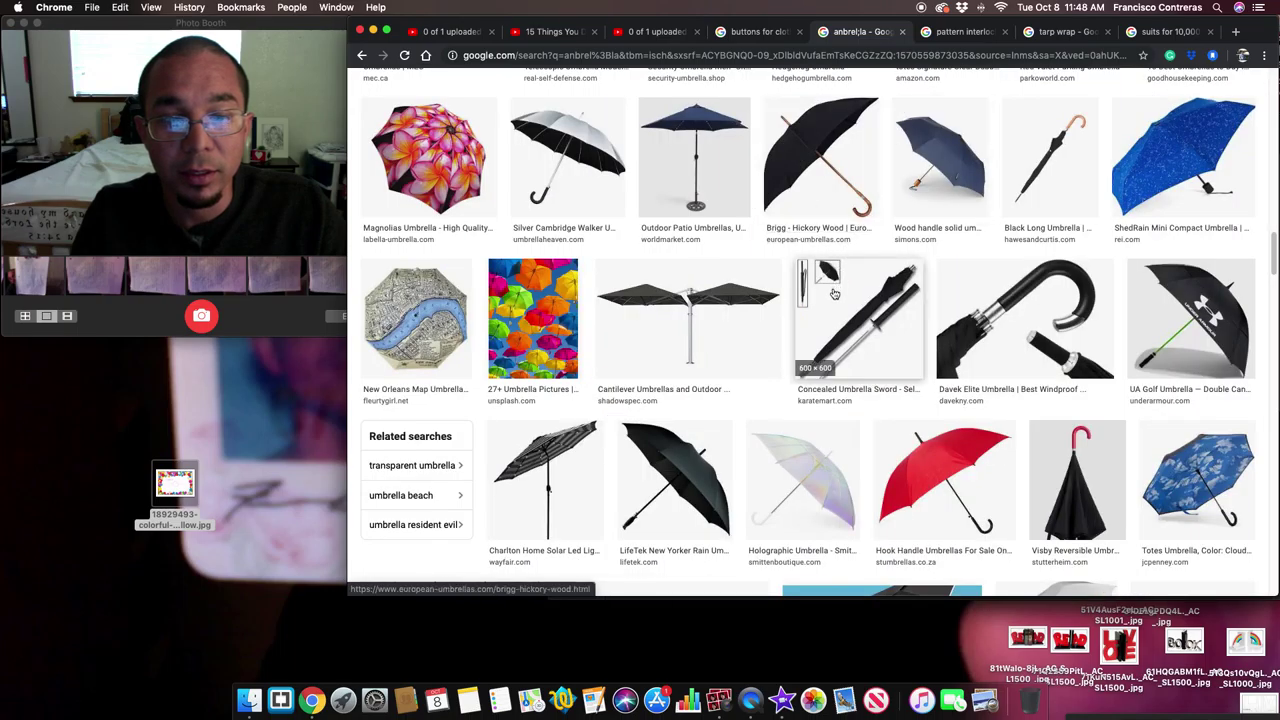
Browse further down the umbrella image results, examining the remaining umbrella shapes and the unrelated images beyond them.
{"action": "scroll", "coordinate": [834, 293], "scroll_direction": "down", "scroll_amount": 10}
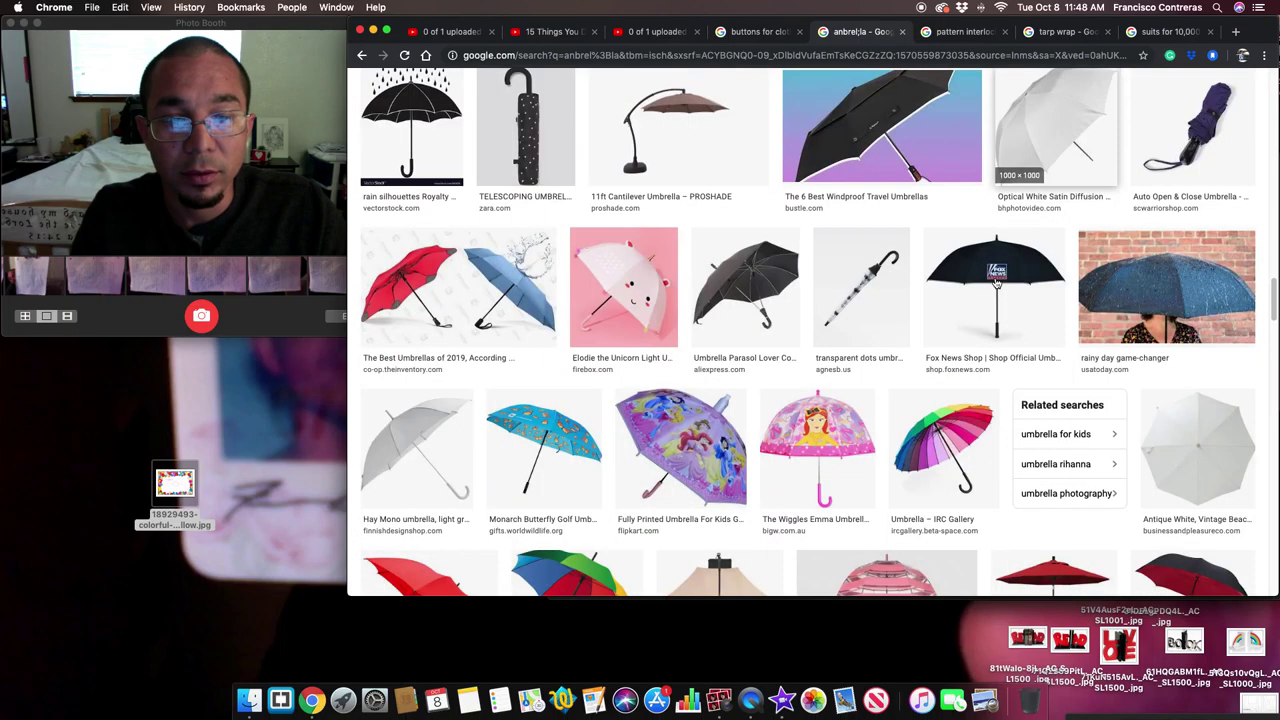
{"action": "scroll", "coordinate": [996, 283], "scroll_direction": "down", "scroll_amount": 6}
{"action": "scroll", "coordinate": [997, 282], "scroll_direction": "down", "scroll_amount": 10}
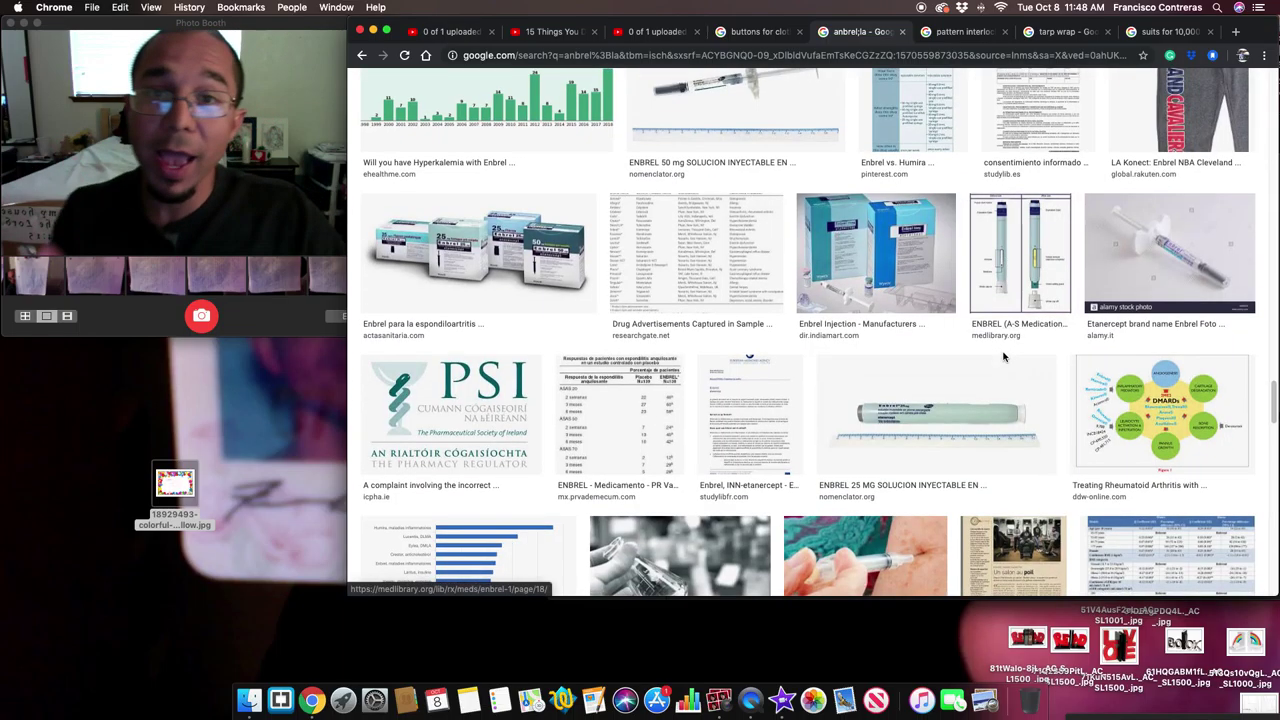
{"action": "scroll", "coordinate": [995, 350], "scroll_direction": "down", "scroll_amount": 3}
{"action": "scroll", "coordinate": [1004, 358], "scroll_direction": "down", "scroll_amount": 18}
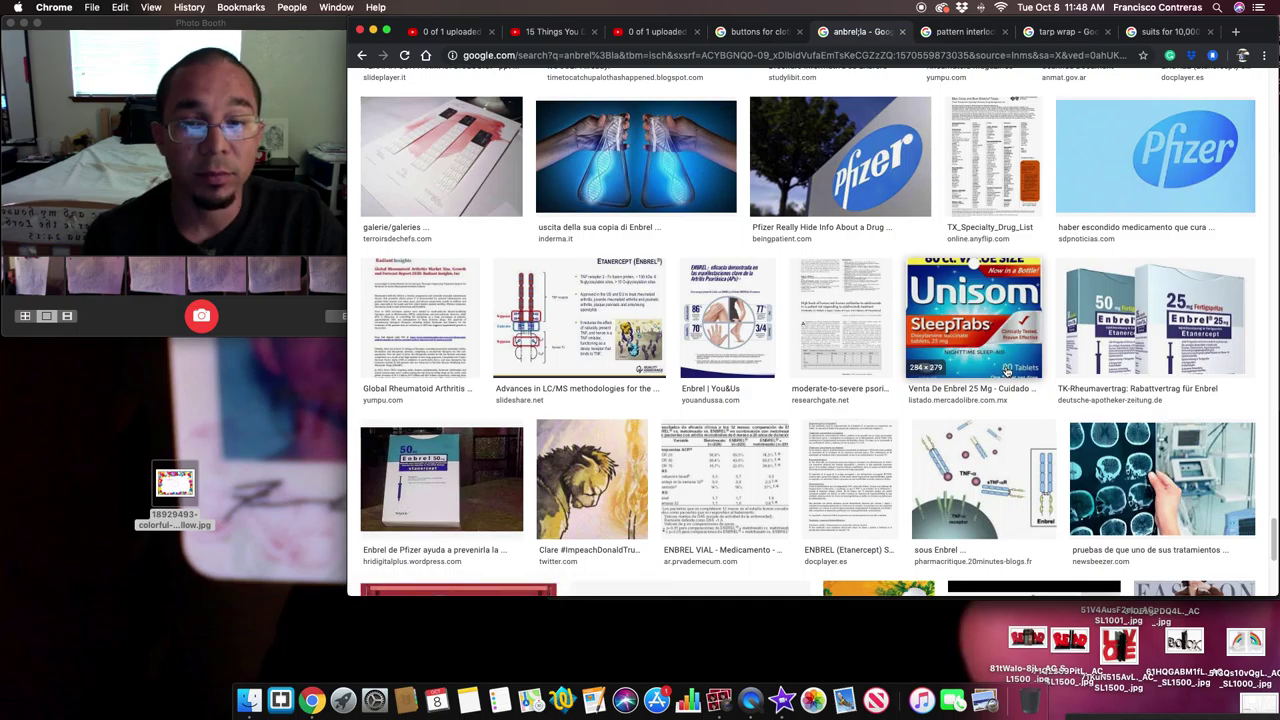
{"action": "scroll", "coordinate": [1008, 369], "scroll_direction": "up", "scroll_amount": 2}
{"action": "scroll", "coordinate": [1008, 369], "scroll_direction": "down", "scroll_amount": 3}
{"action": "scroll", "coordinate": [1008, 369], "scroll_direction": "up", "scroll_amount": 5}
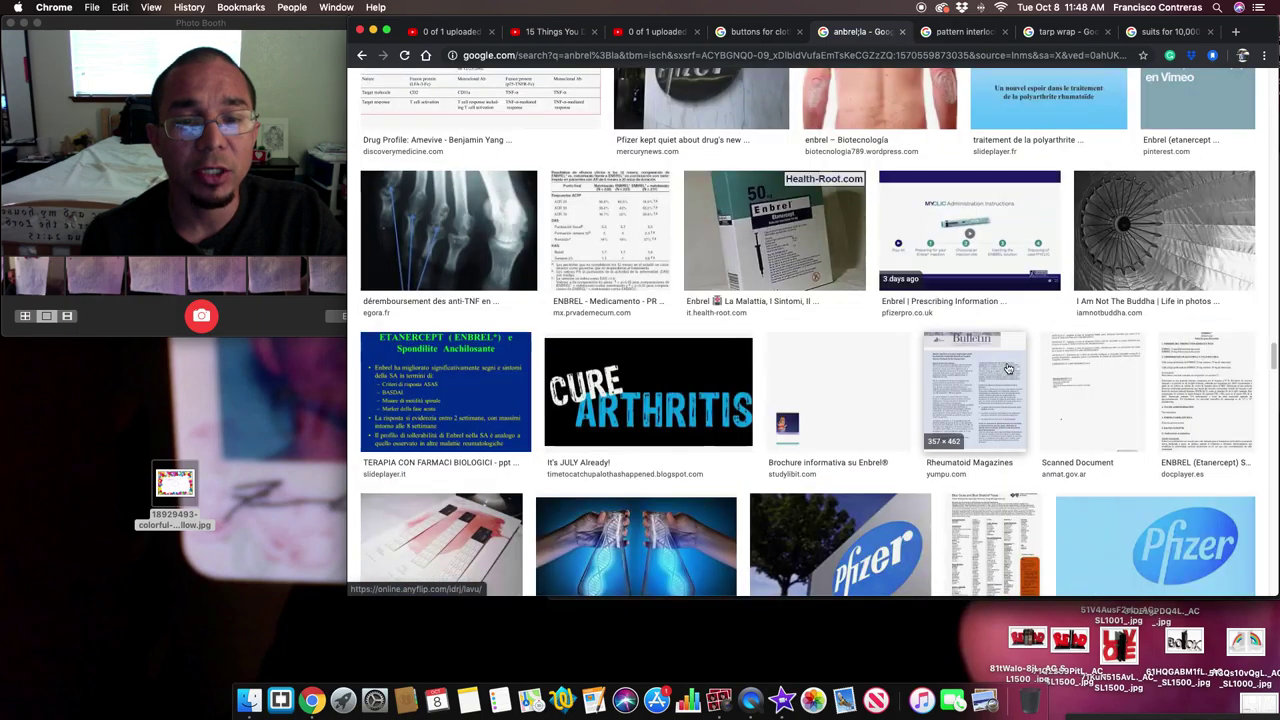
{"action": "scroll", "coordinate": [1008, 369], "scroll_direction": "up", "scroll_amount": 3}
Preview the "enbrel – Biotecnología" image, close the preview, and return to the beginning of the umbrella results.
{"action": "left_click", "coordinate": [901, 360]}
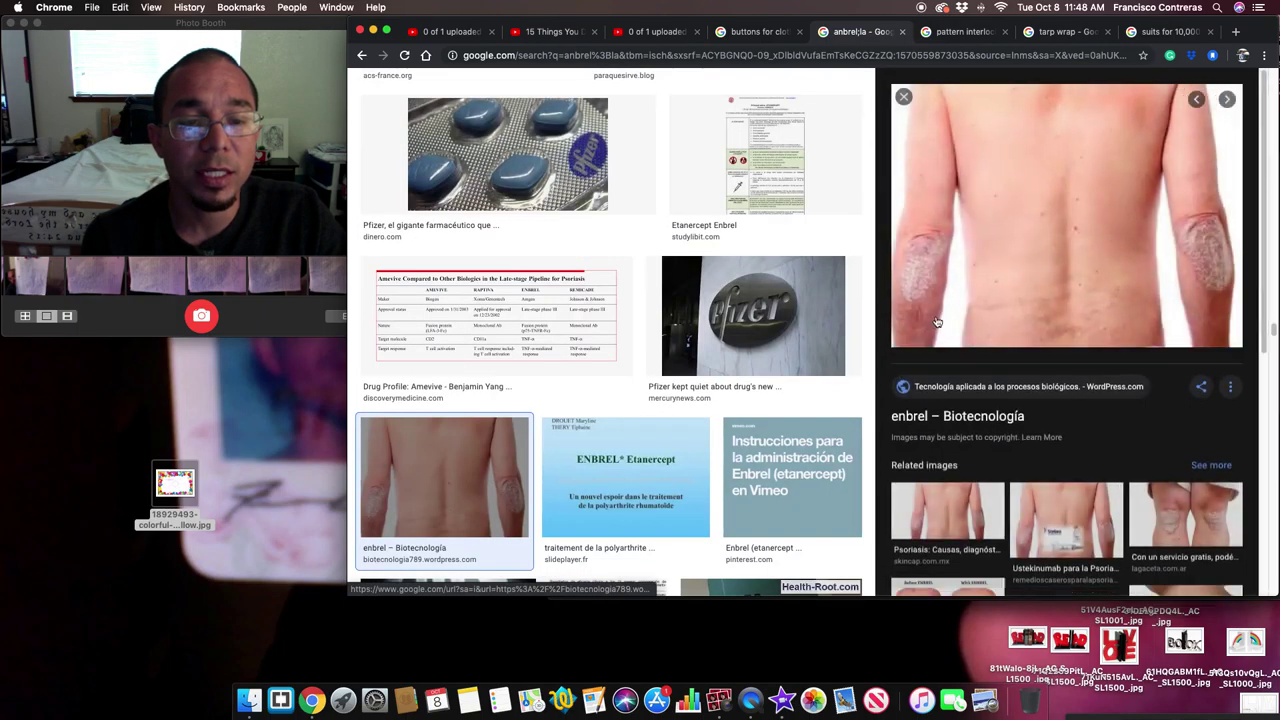
{"action": "left_click", "coordinate": [904, 96]}
{"action": "scroll", "coordinate": [840, 285], "scroll_direction": "down", "scroll_amount": 15}
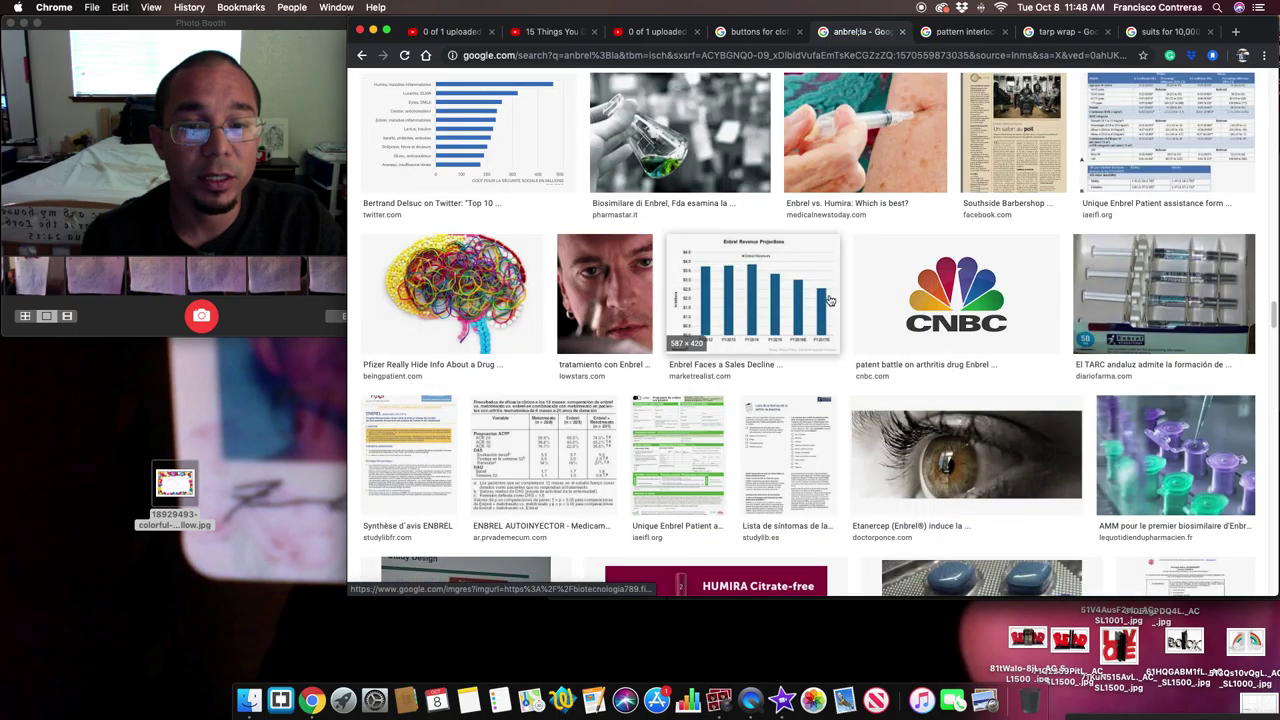
{"action": "scroll", "coordinate": [840, 285], "scroll_direction": "up", "scroll_amount": 20}
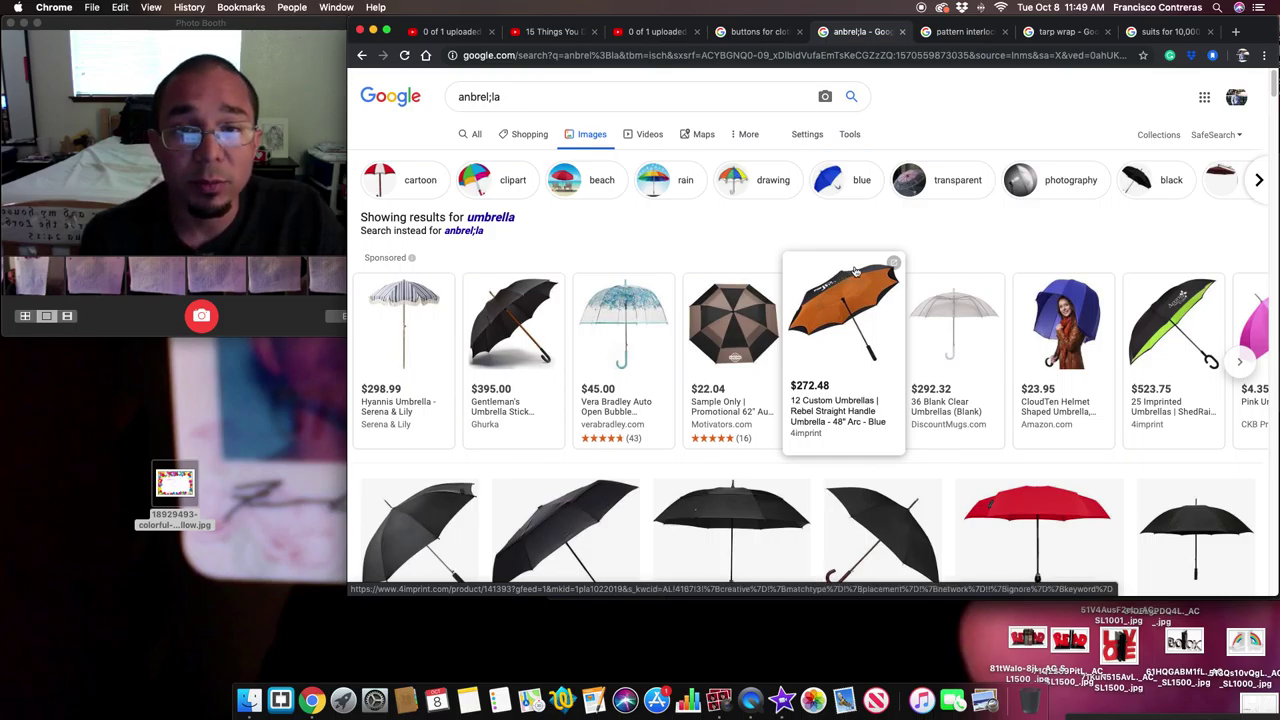
Go to the interlocking plastic pattern image results, preview the checkered "plastic garage flooring" image, and close the preview.
{"action": "left_click", "coordinate": [966, 34]}
{"action": "scroll", "coordinate": [879, 476], "scroll_direction": "down", "scroll_amount": 8}
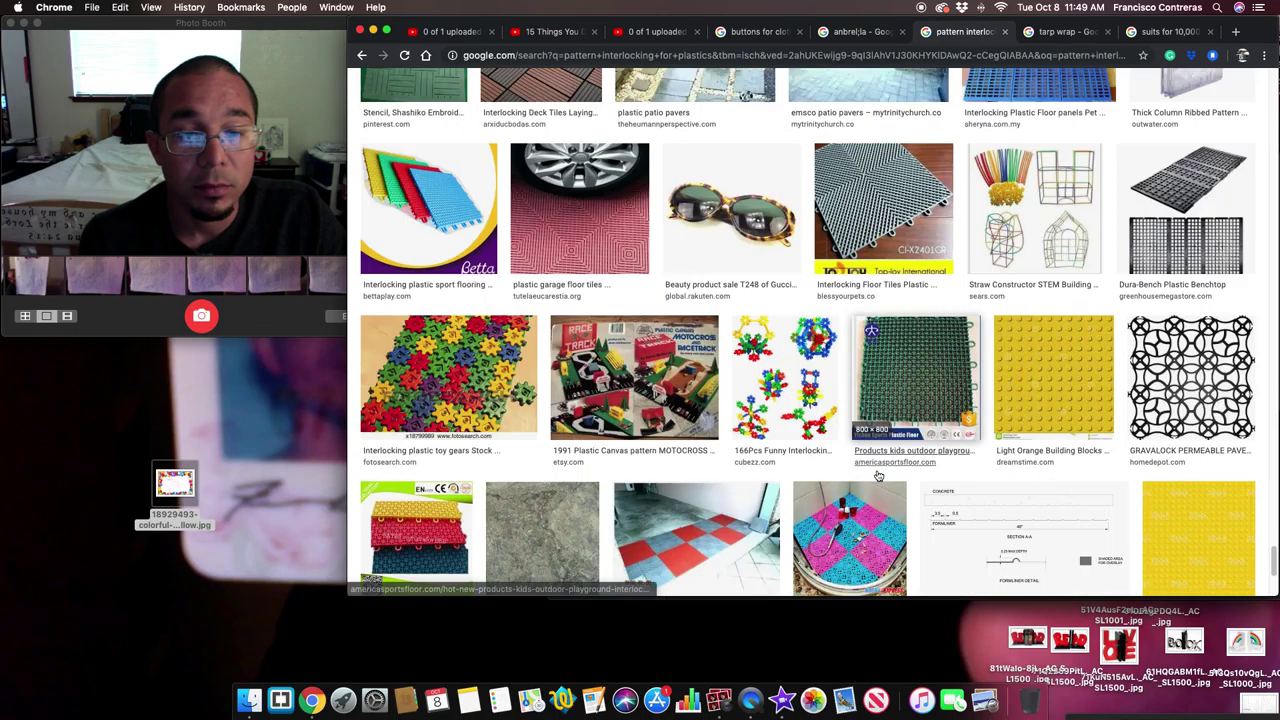
{"action": "scroll", "coordinate": [879, 476], "scroll_direction": "down", "scroll_amount": 5}
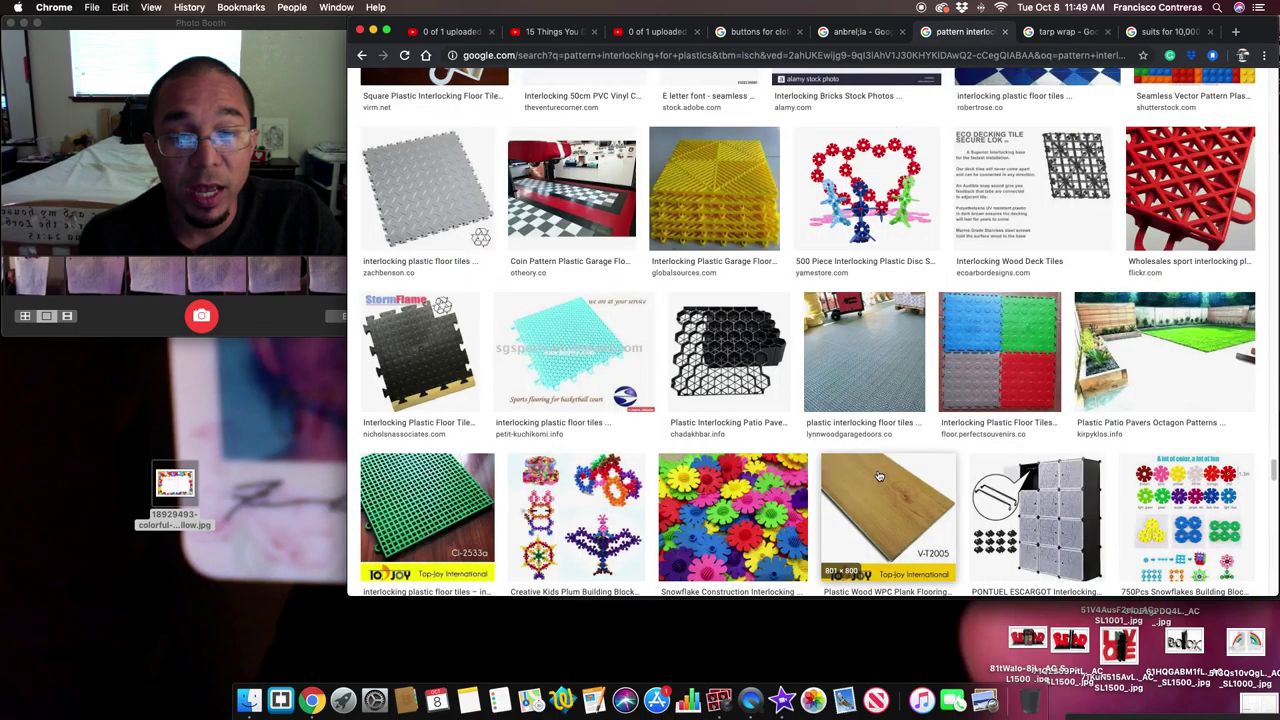
{"action": "scroll", "coordinate": [879, 476], "scroll_direction": "down", "scroll_amount": 8}
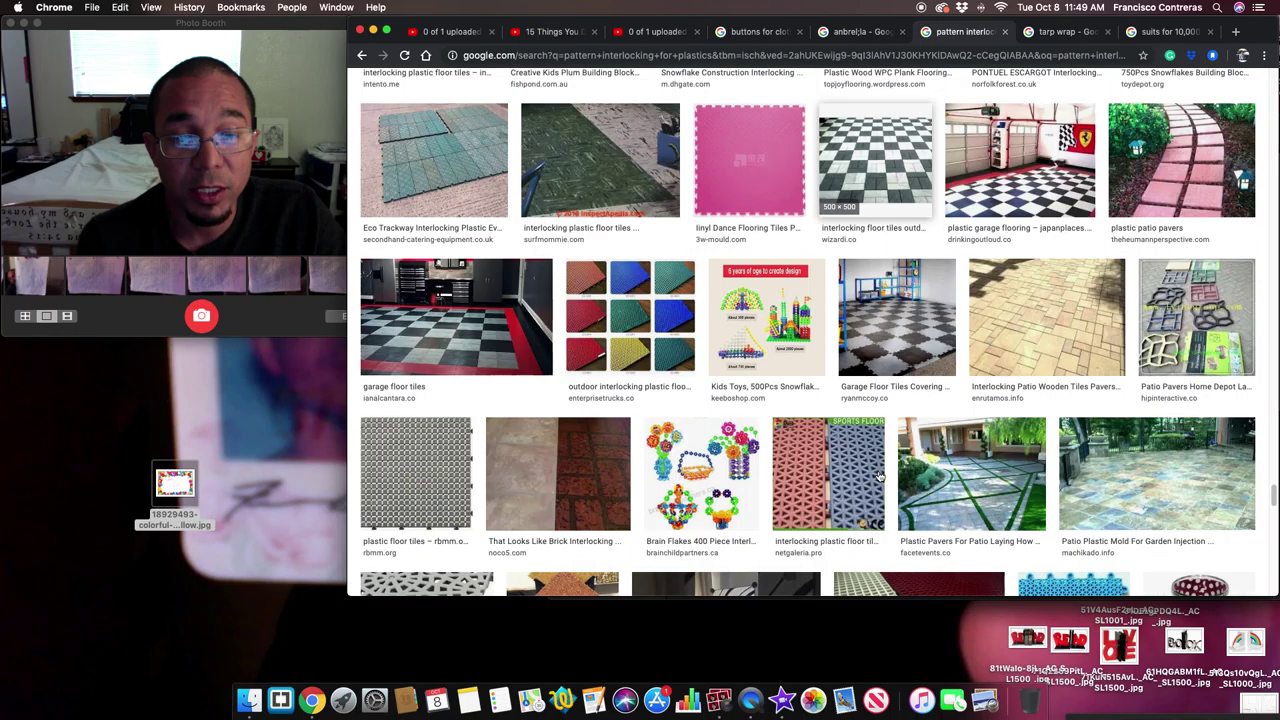
{"action": "left_click", "coordinate": [1034, 170]}
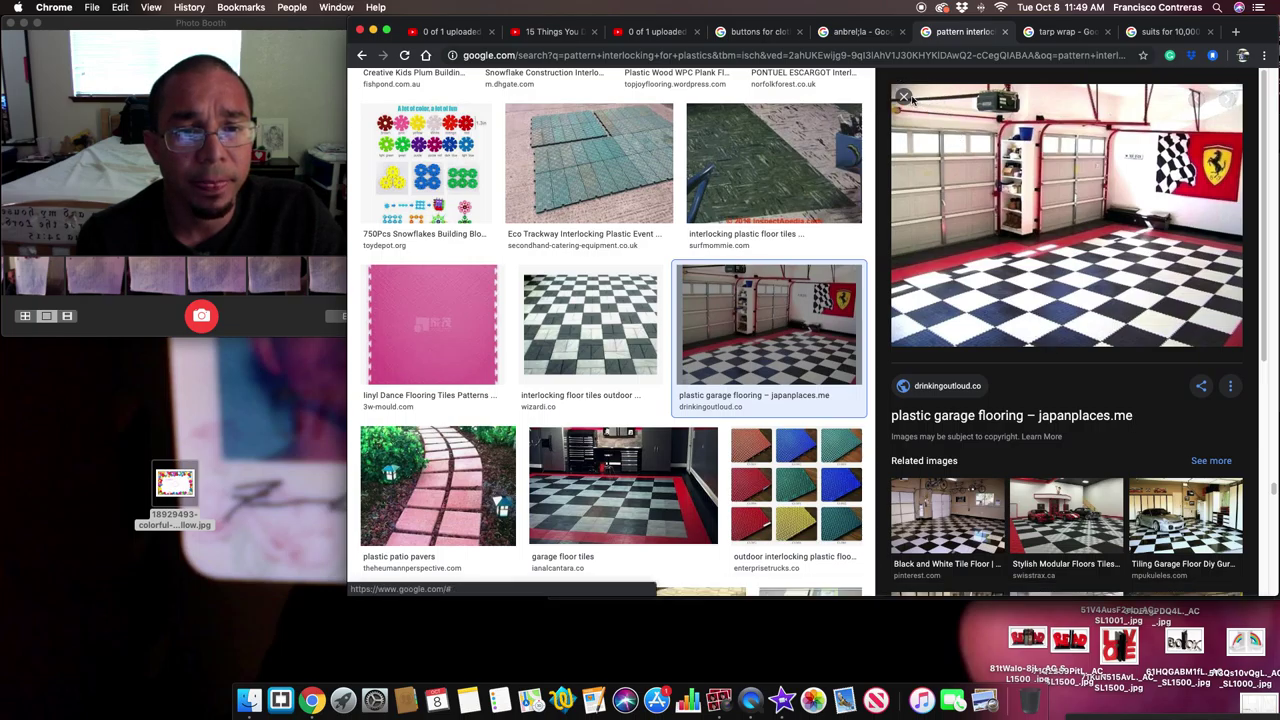
{"action": "left_click", "coordinate": [909, 98]}
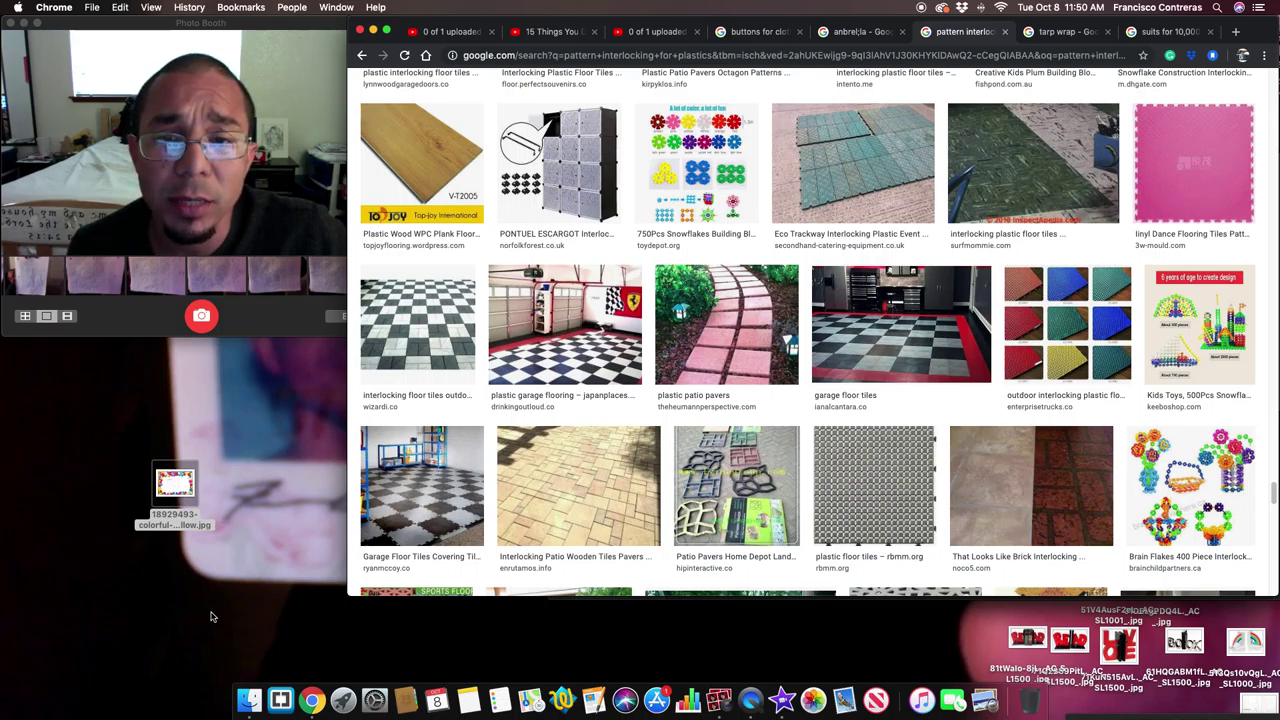
Switch to the YouTube video "15 Things You Didn't Know The Purpose Of!", play its Extra Fabric segment, and pause at 3:40.
{"action": "left_click", "coordinate": [548, 31]}
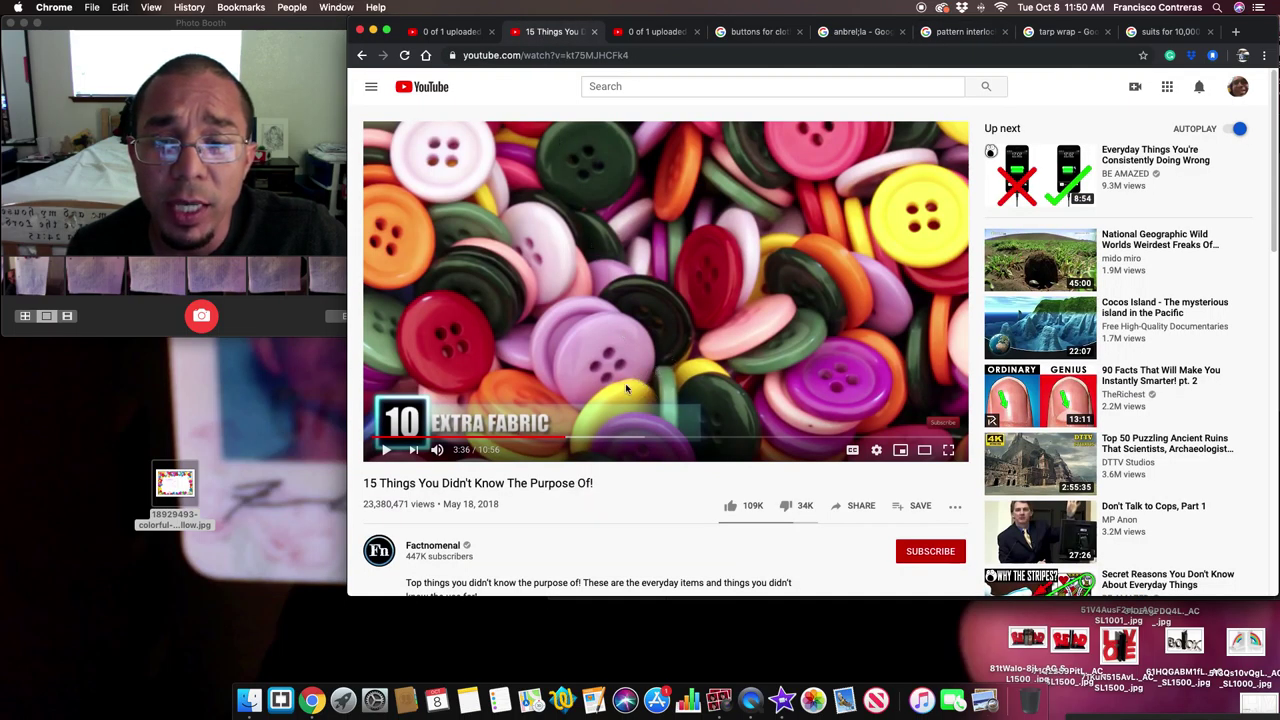
{"action": "left_click", "coordinate": [386, 449]}
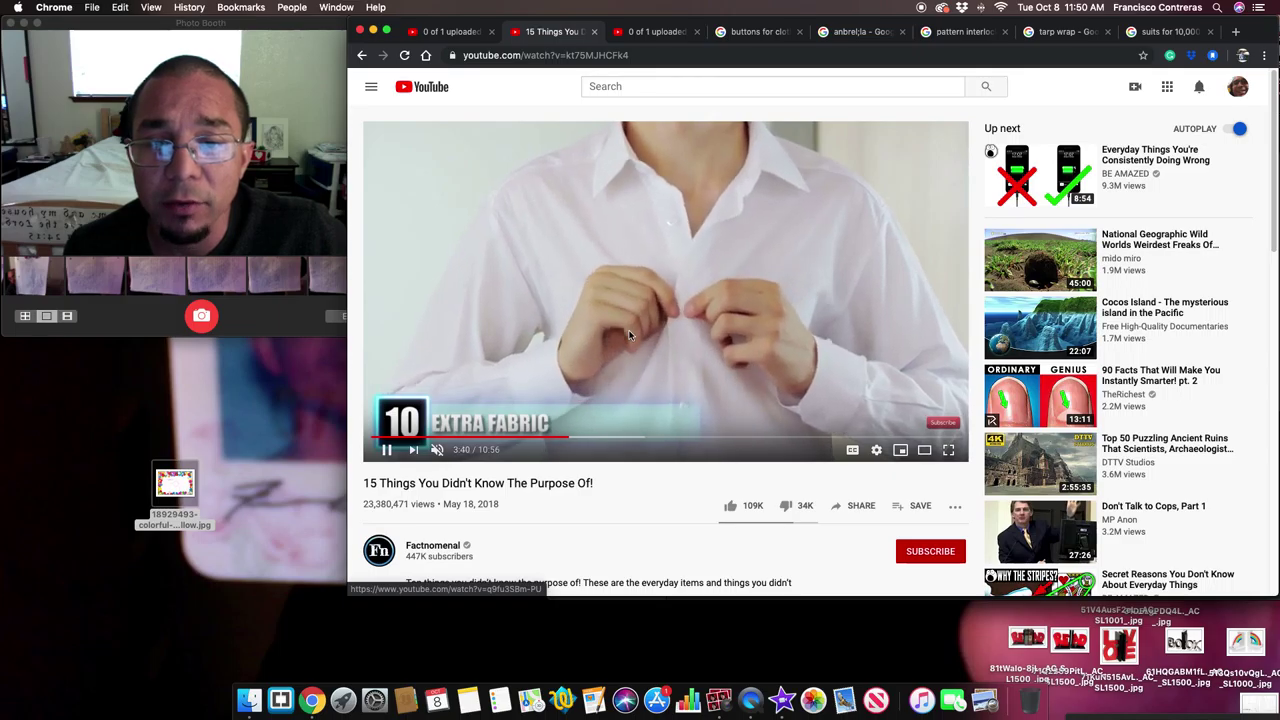
{"action": "left_click", "coordinate": [629, 335]}
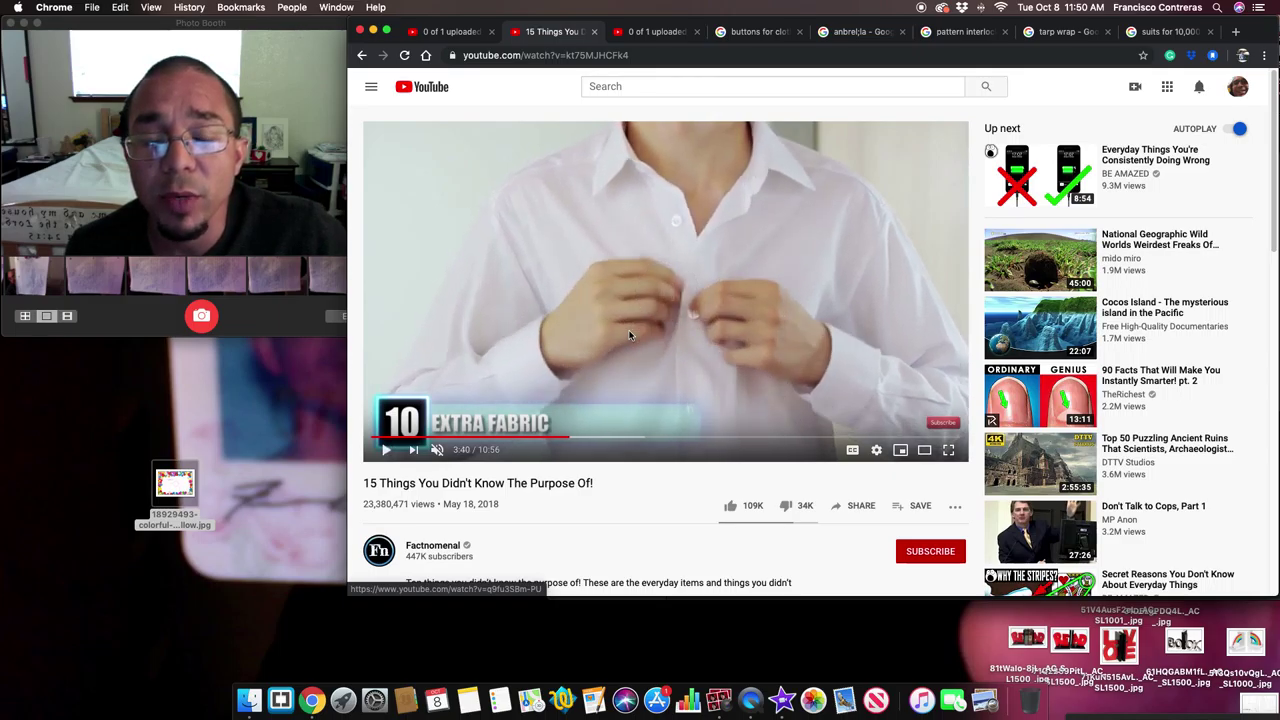